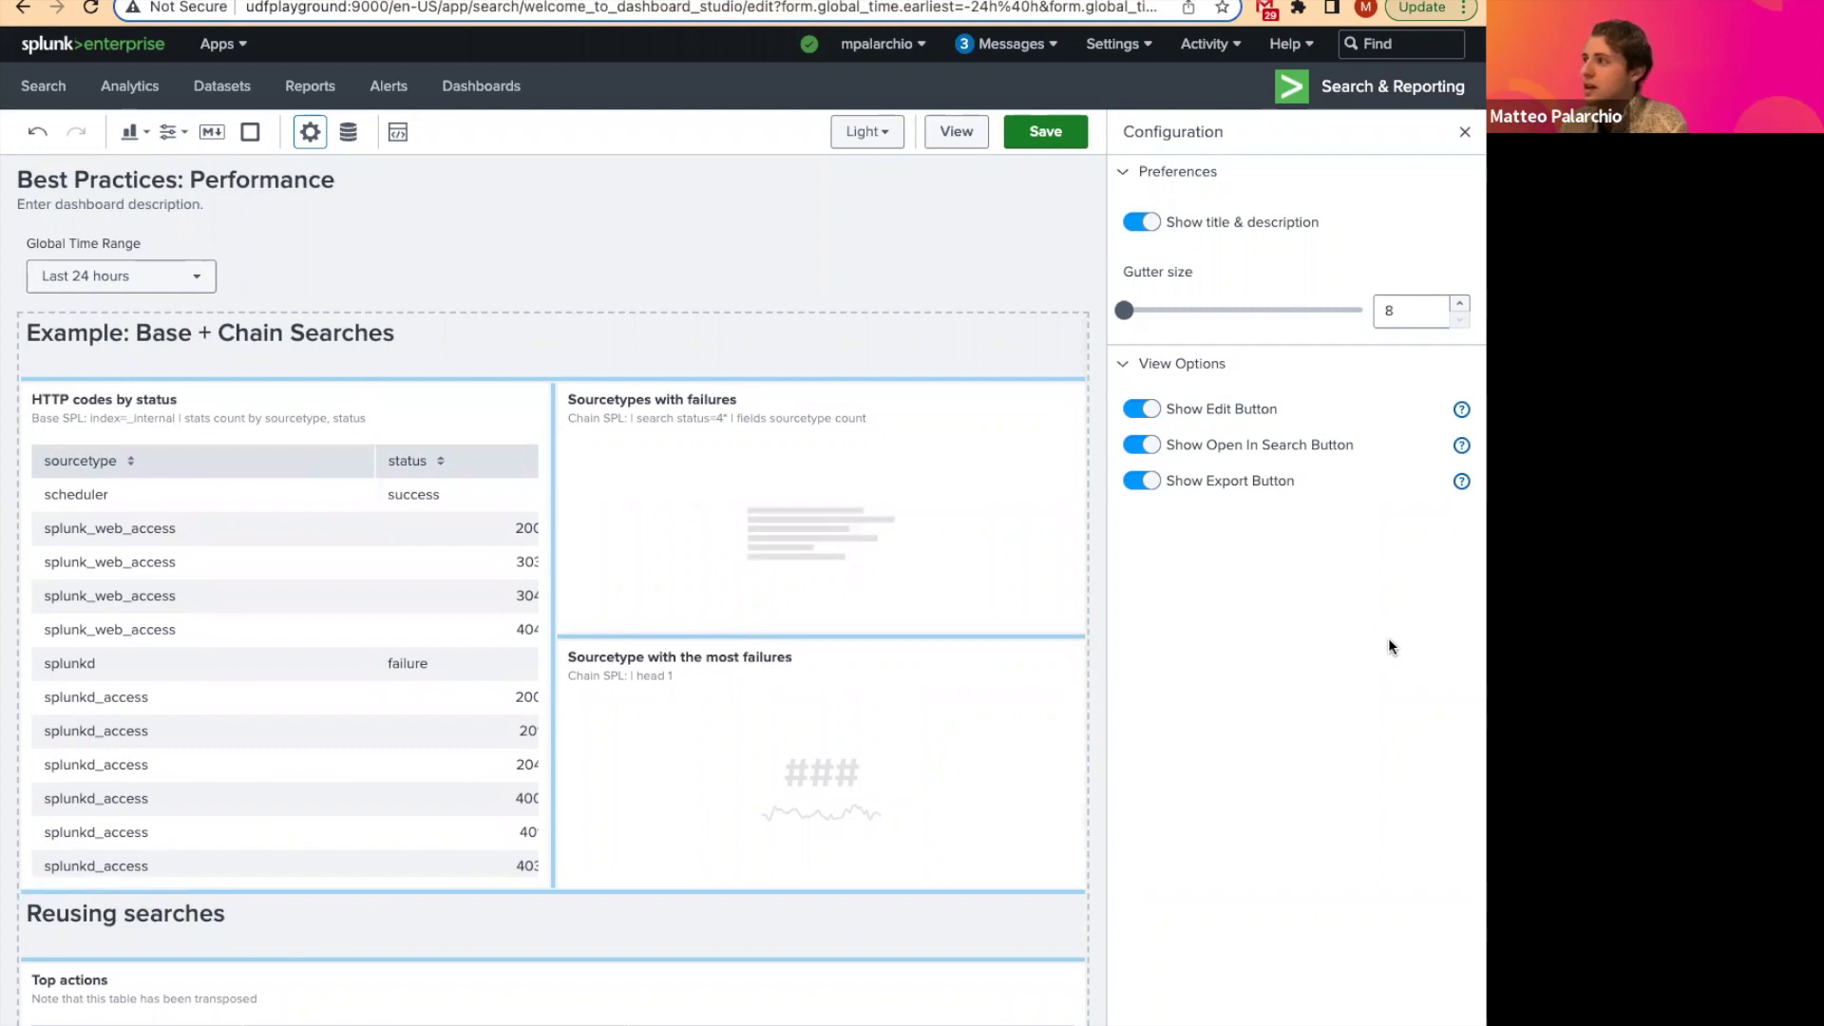
Step: Examine the SPL query behind the HTTP codes by status table along with the table's sourcetype, status and count columns
{"action": "mouse_move", "coordinate": [295, 573]}
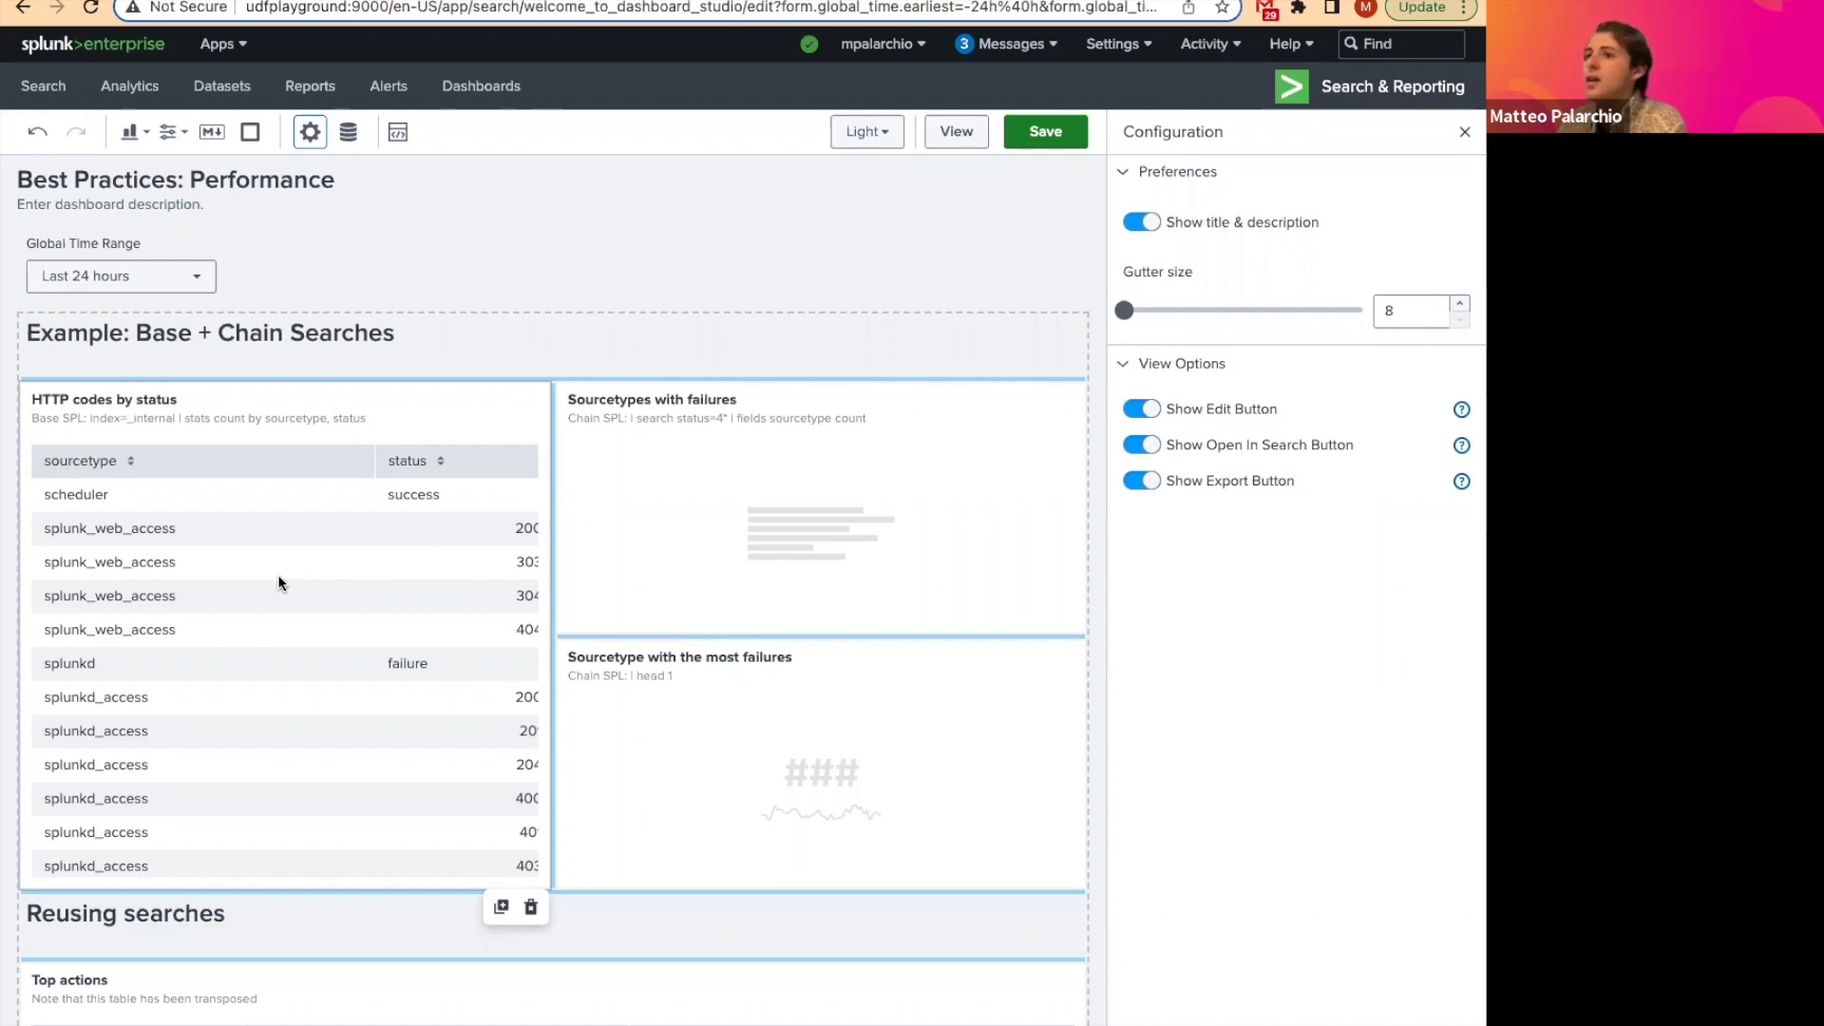
{"action": "left_click", "coordinate": [279, 581]}
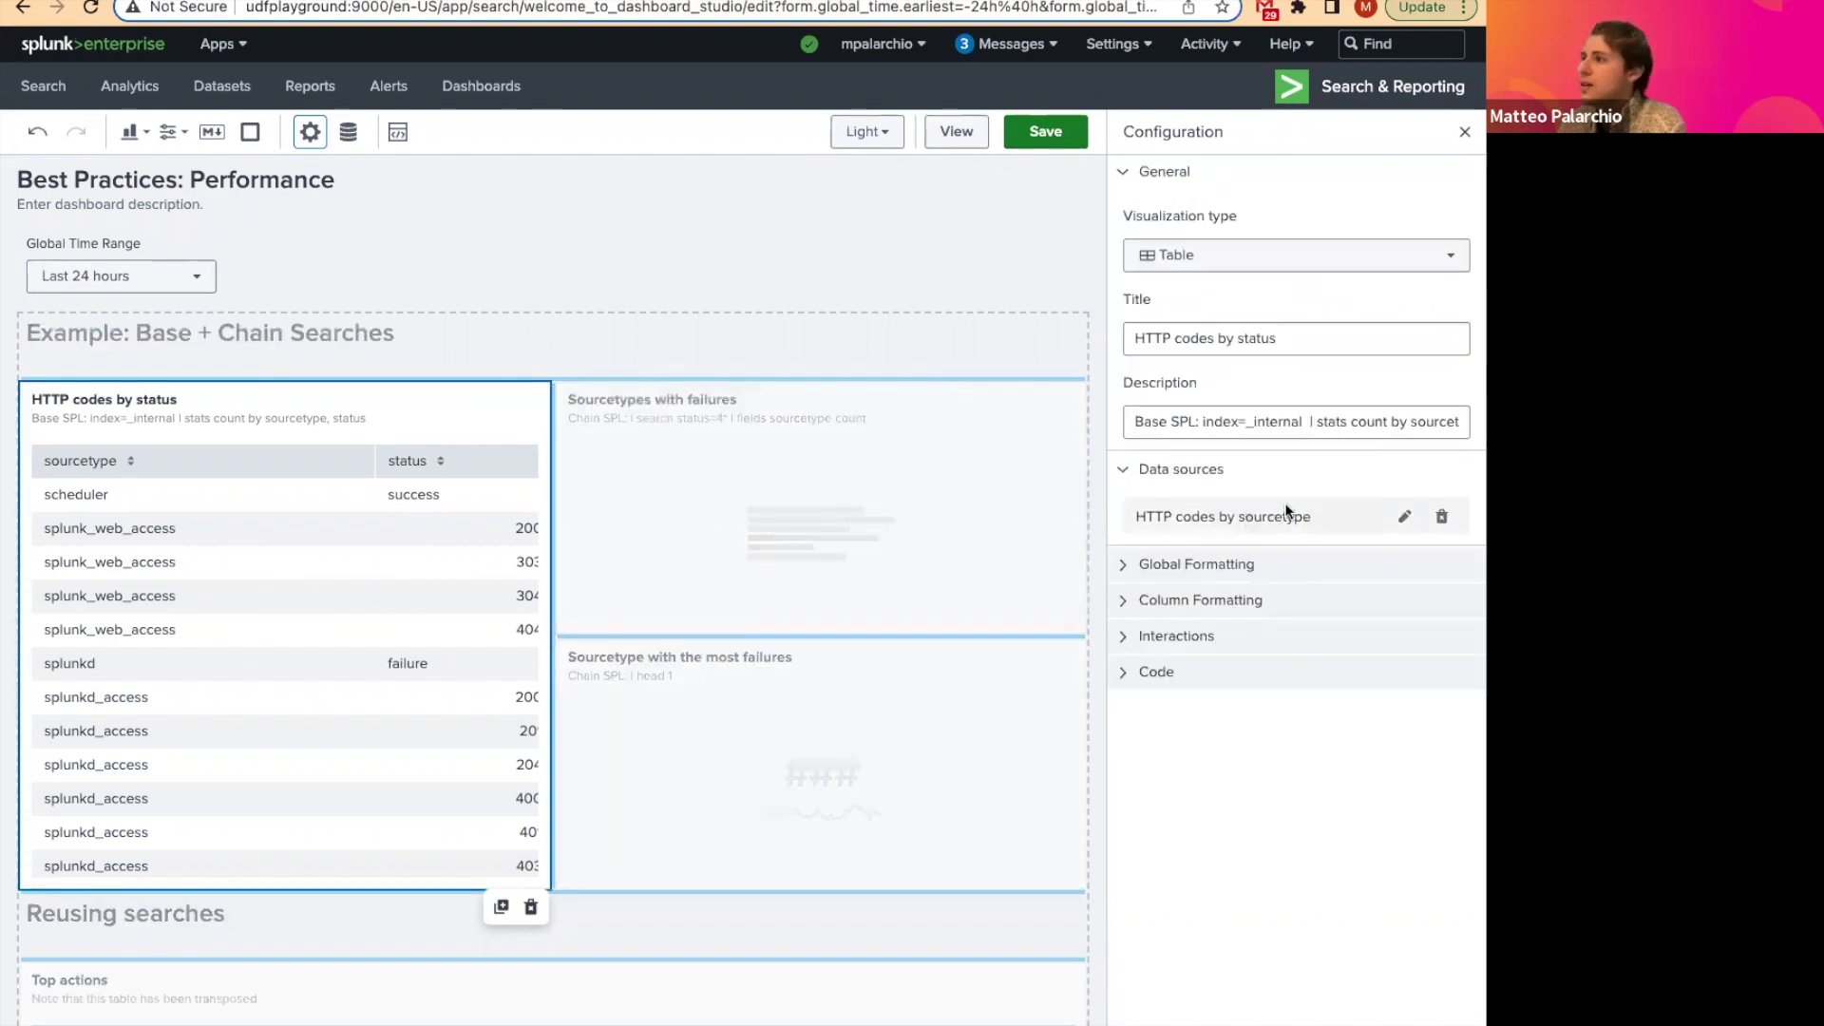
{"action": "left_click", "coordinate": [1404, 516]}
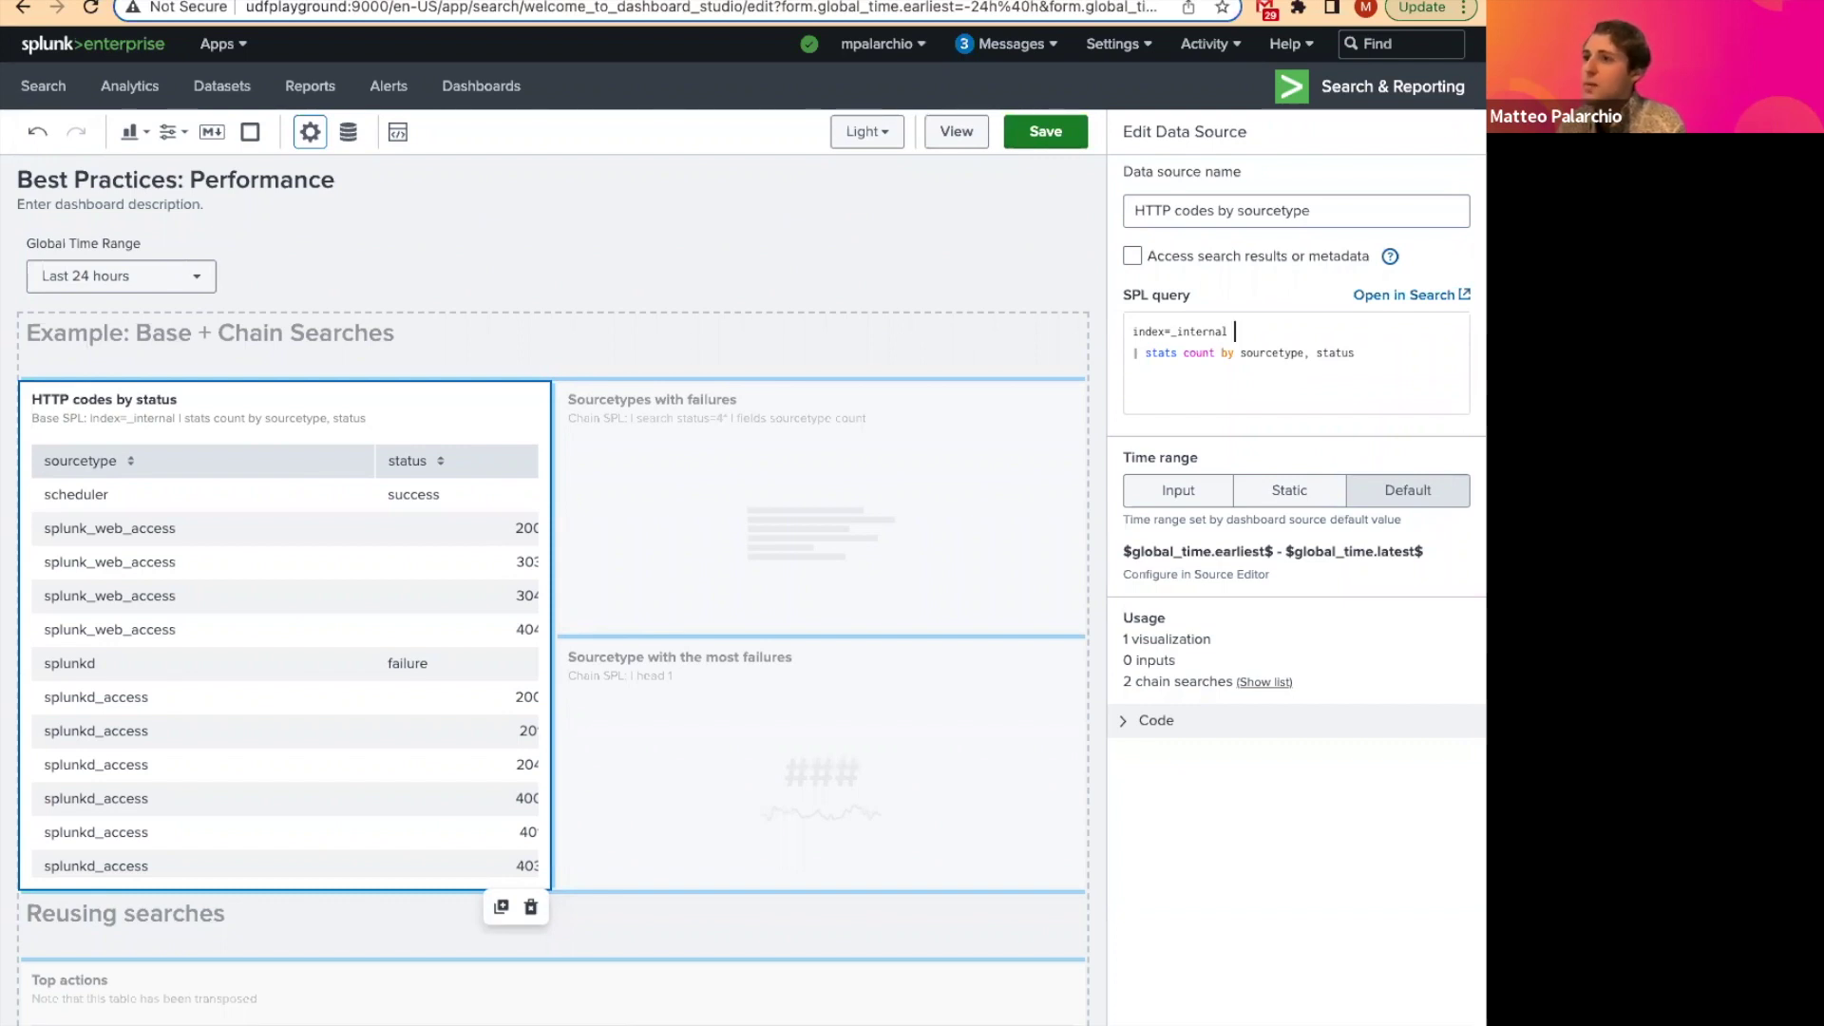
{"action": "scroll", "coordinate": [323, 717], "scroll_direction": "right", "scroll_amount": 5}
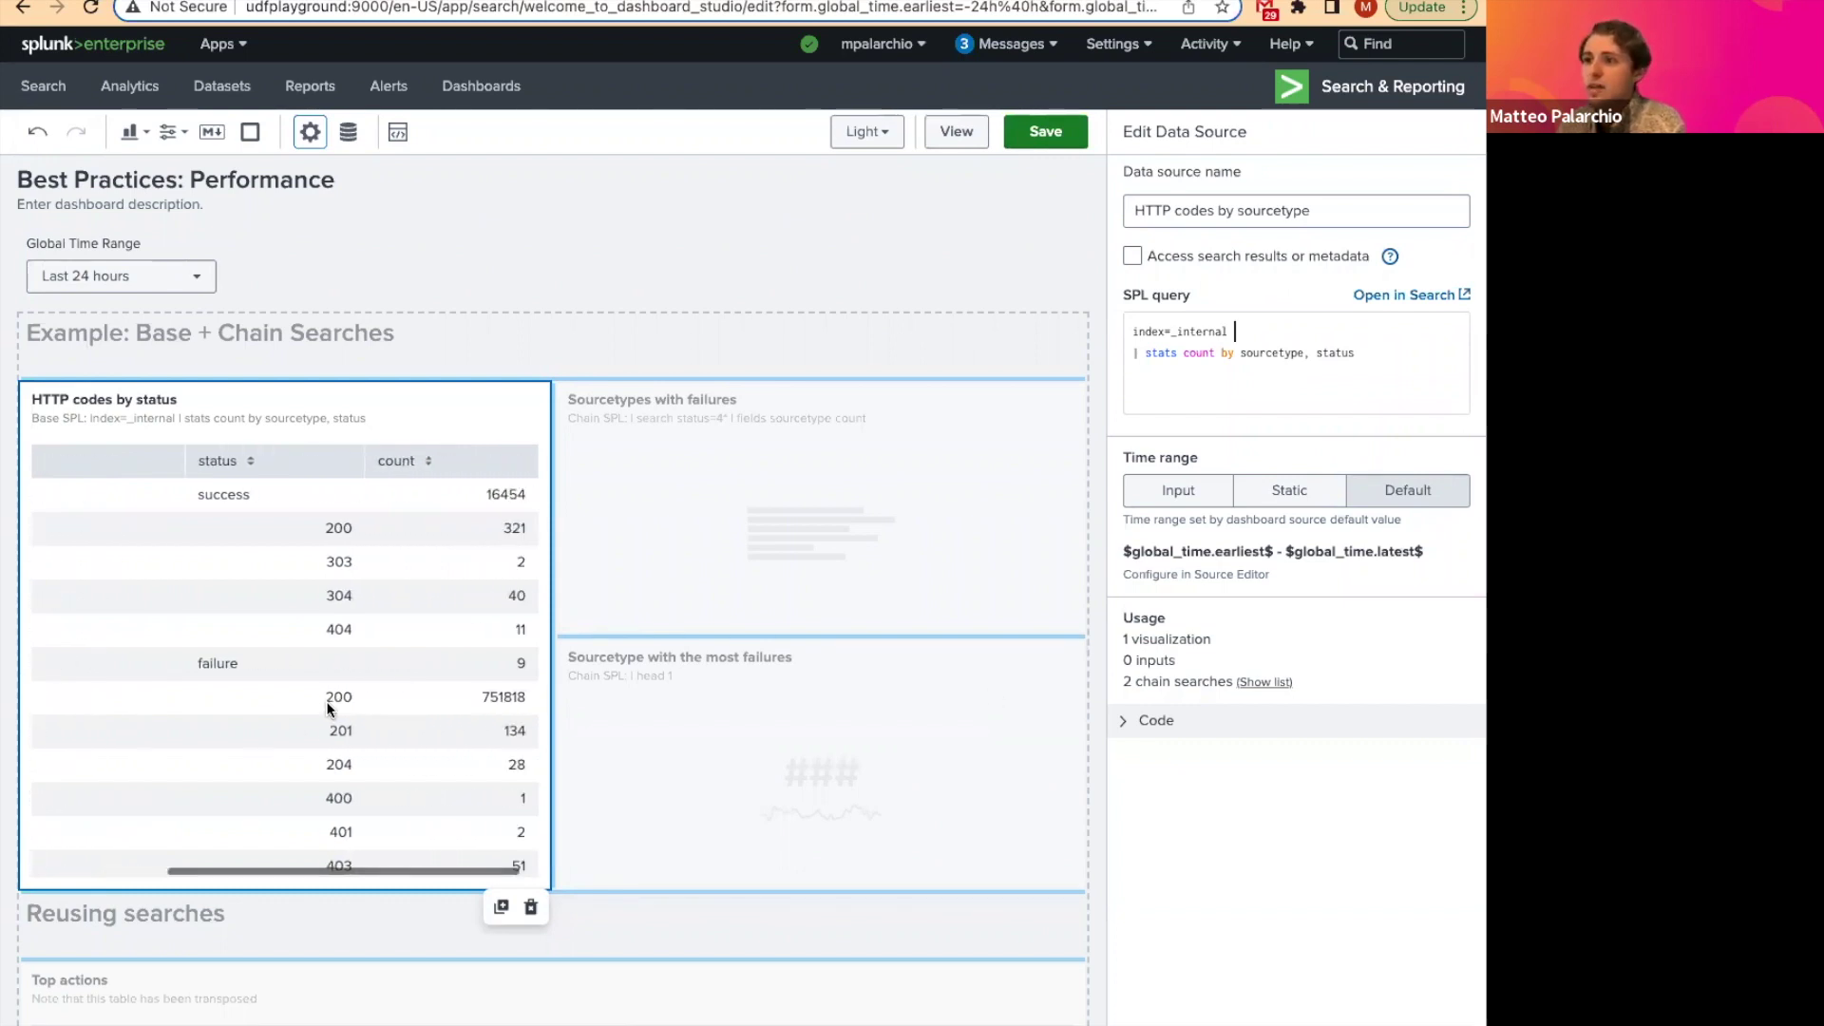
{"action": "scroll", "coordinate": [328, 707], "scroll_direction": "left", "scroll_amount": 2}
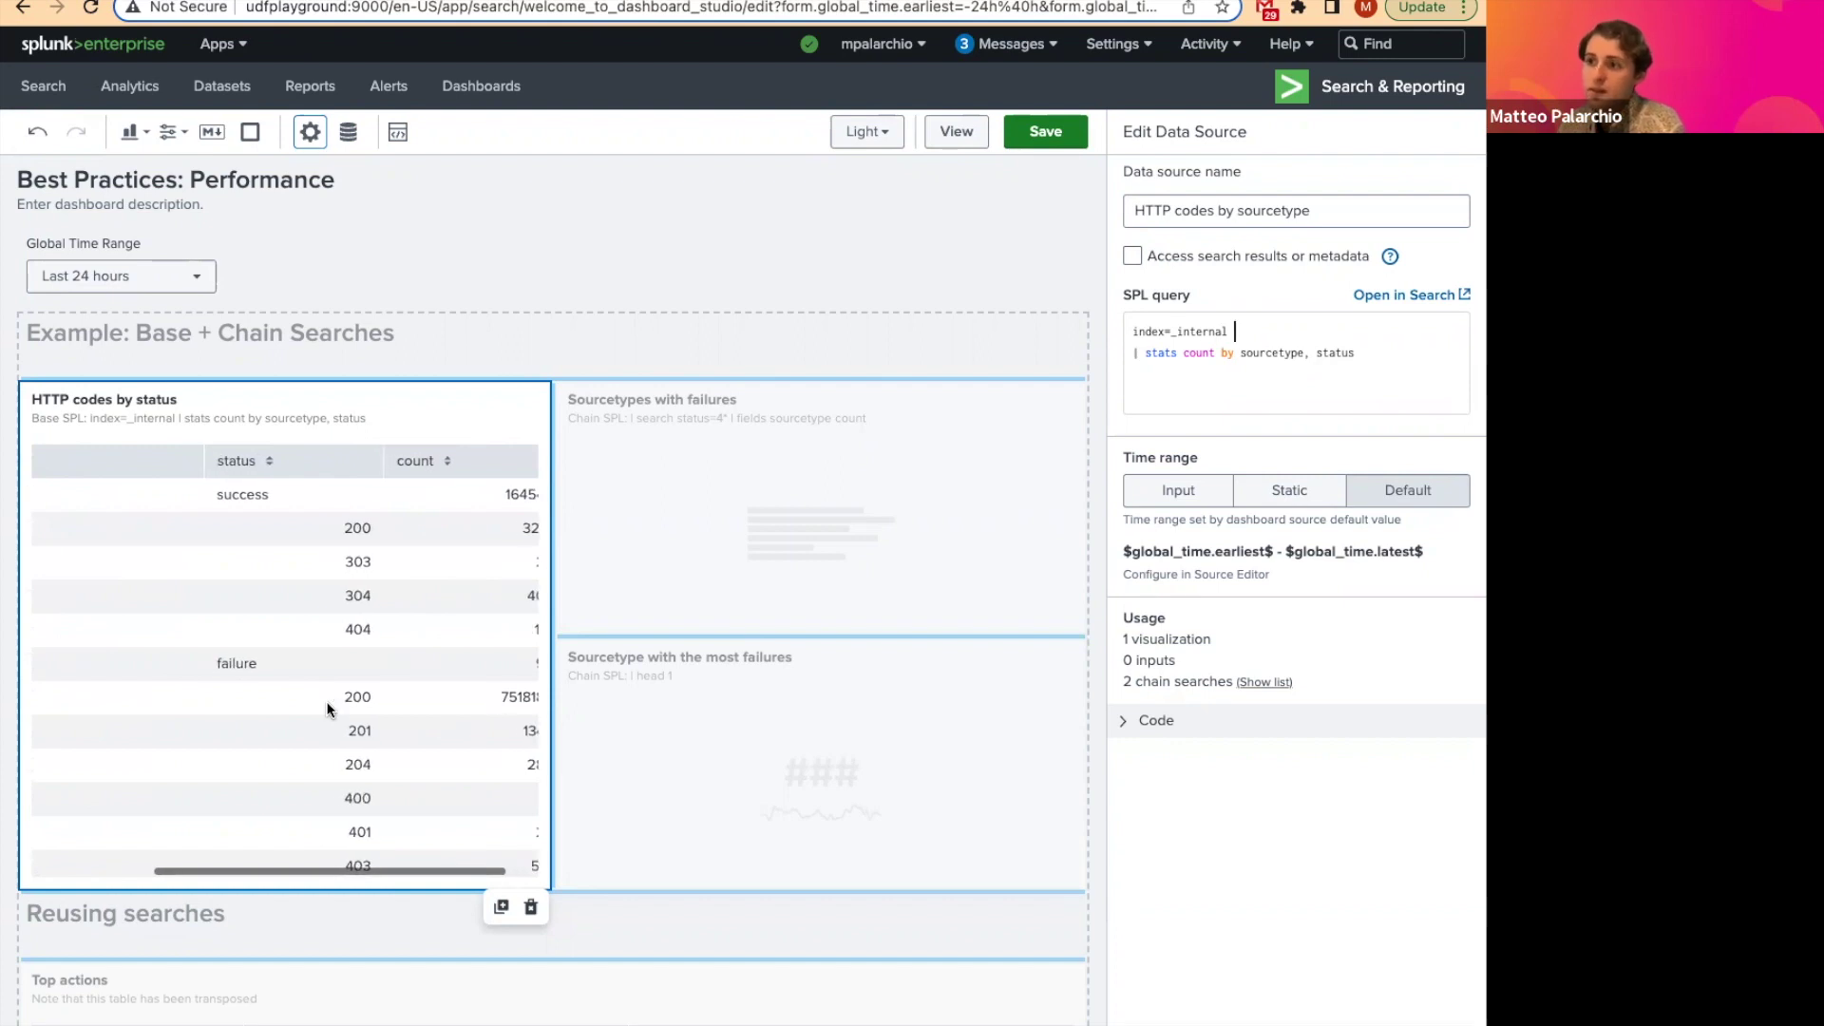
{"action": "scroll", "coordinate": [326, 705], "scroll_direction": "left", "scroll_amount": 5}
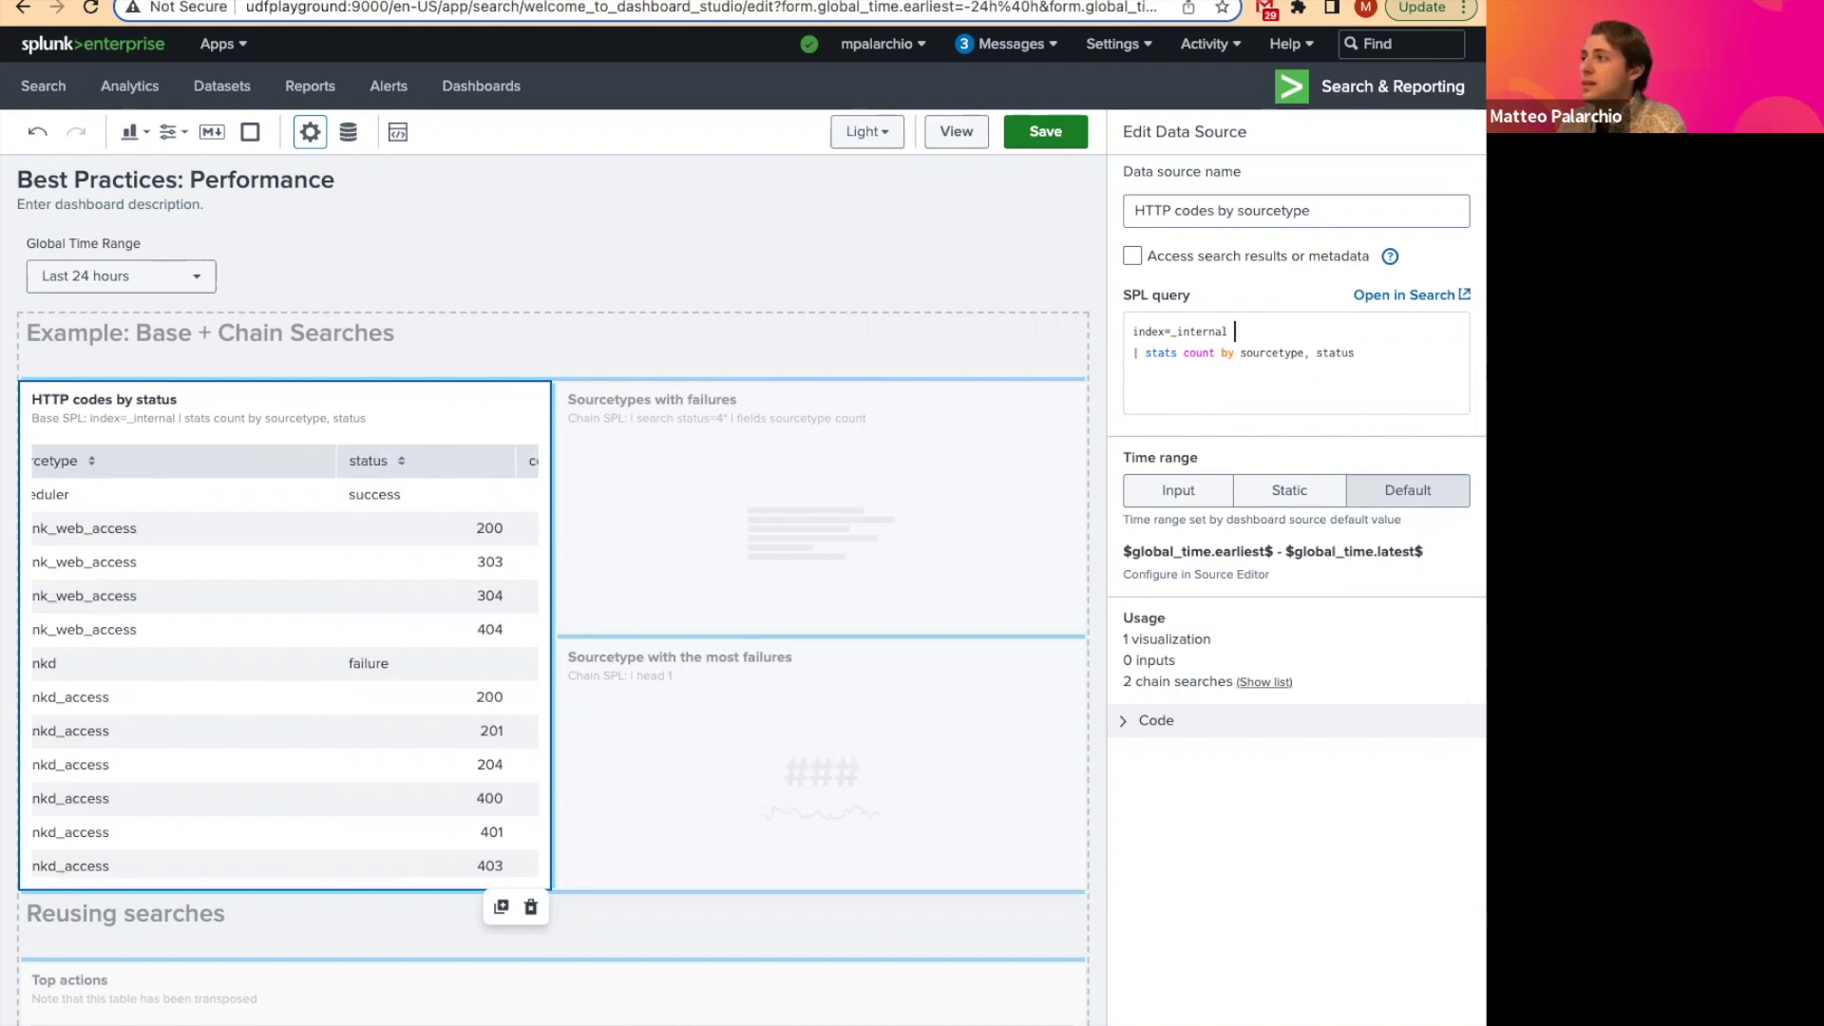
{"action": "scroll", "coordinate": [401, 642], "scroll_direction": "right", "scroll_amount": 5}
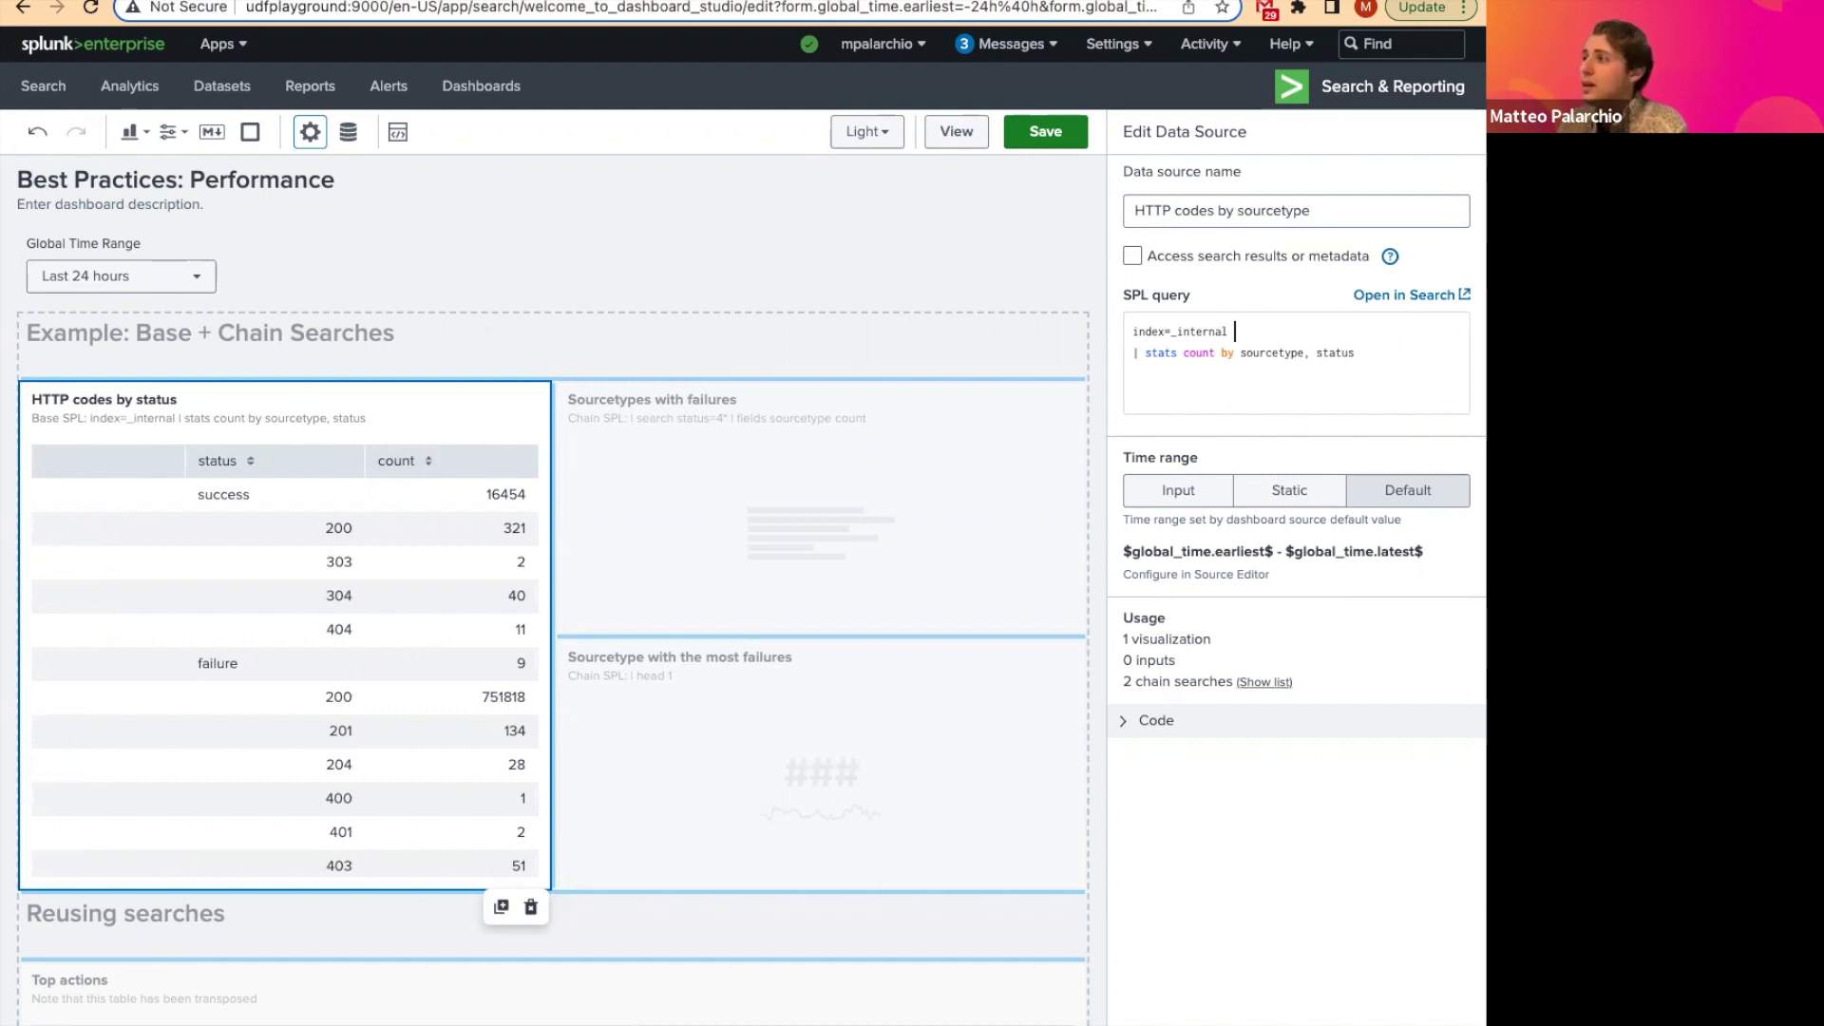
{"action": "left_click", "coordinate": [819, 528]}
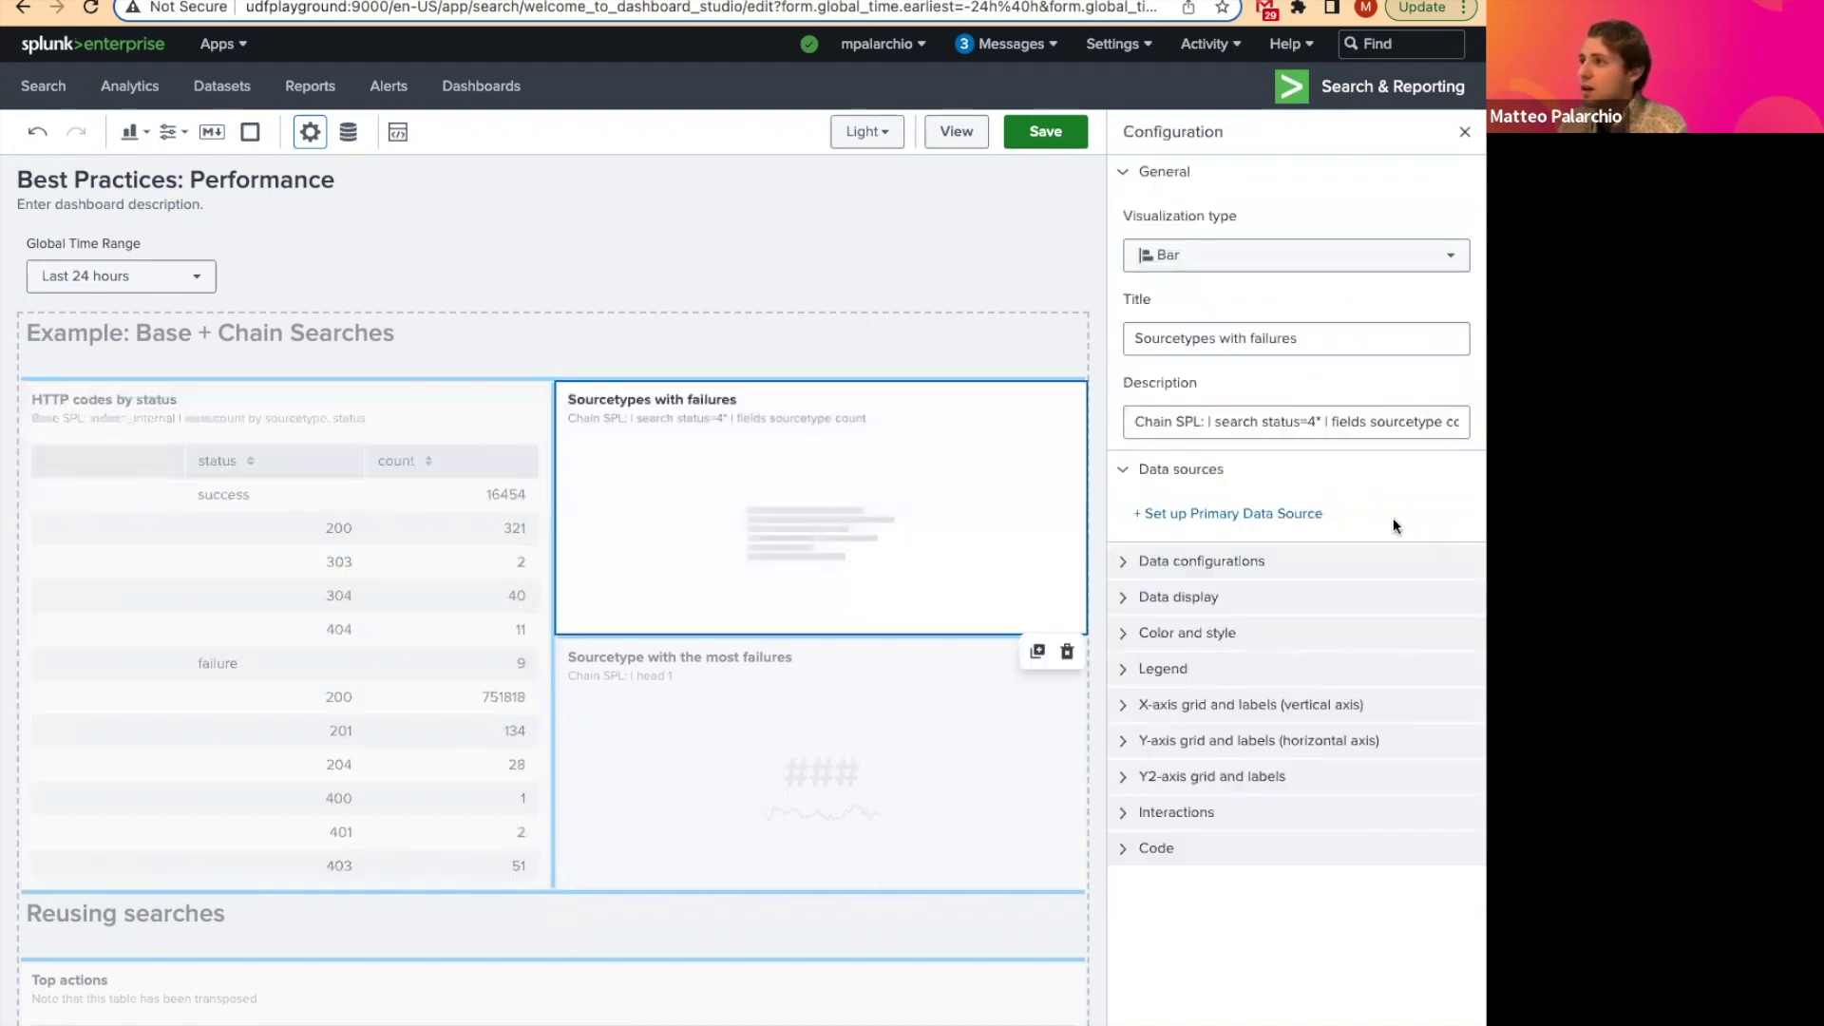
{"action": "left_click", "coordinate": [1253, 515]}
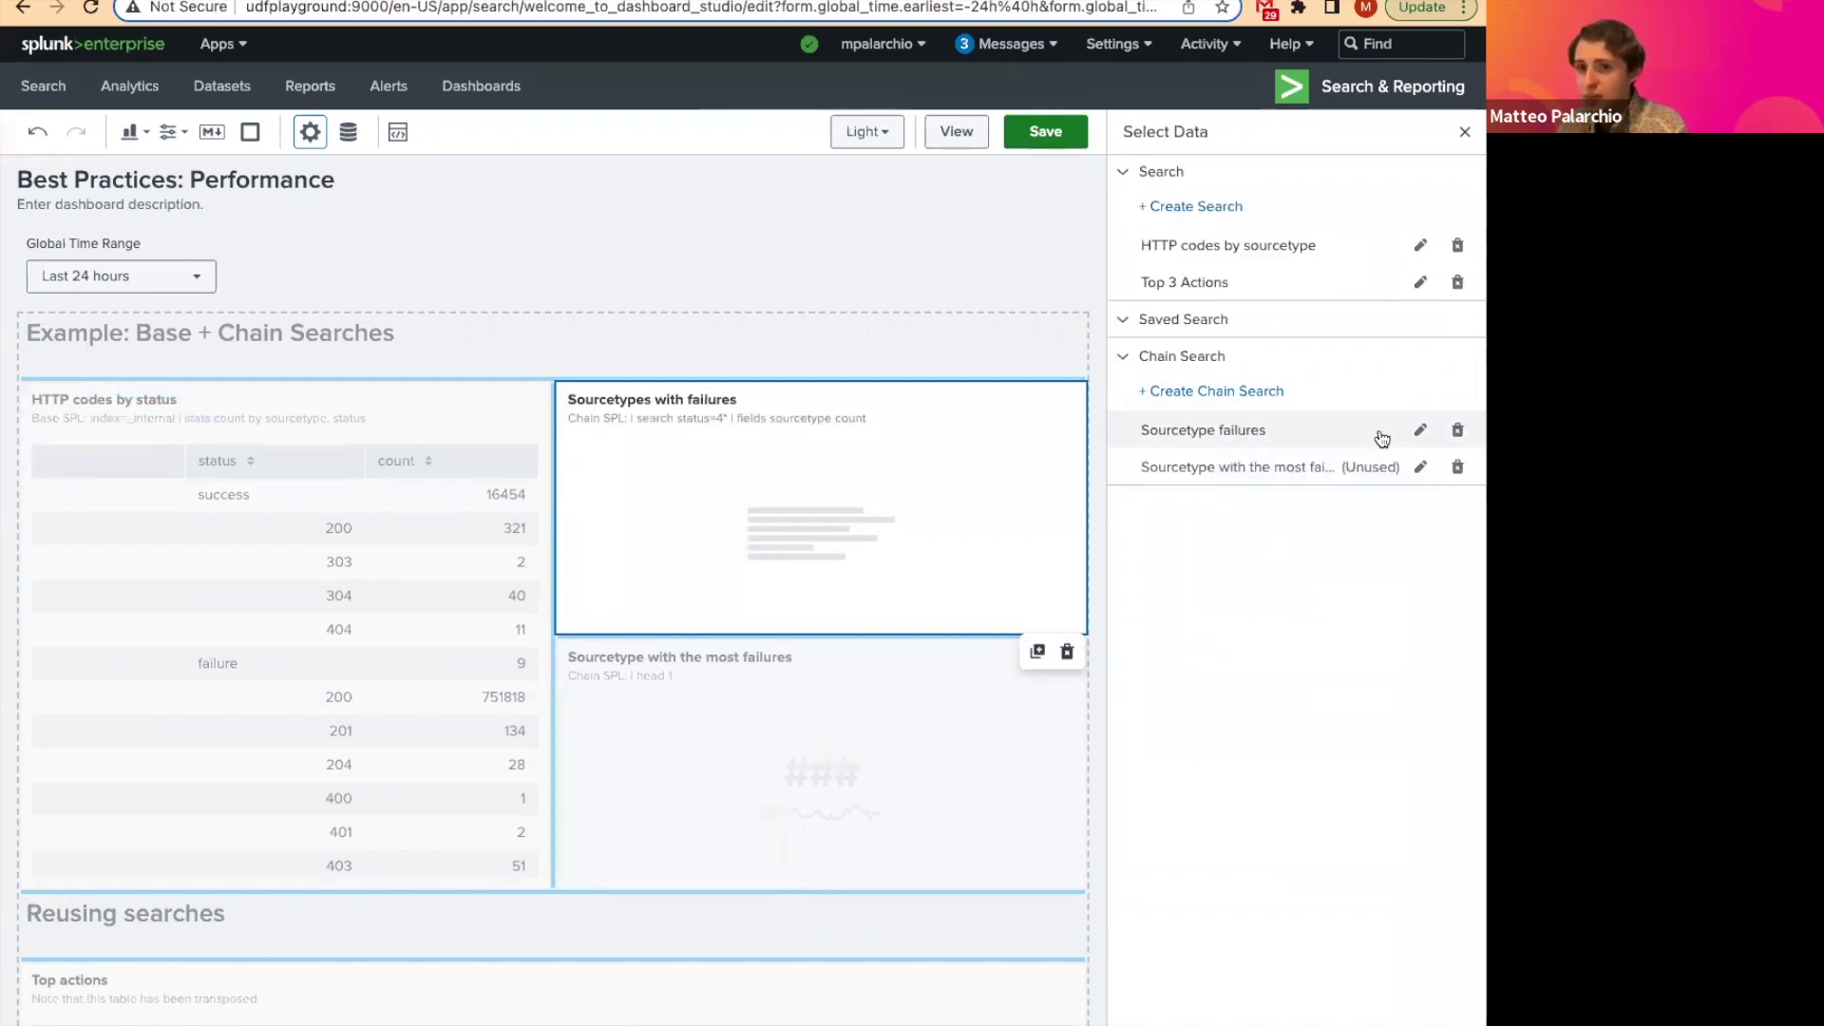
{"action": "left_click", "coordinate": [1178, 397]}
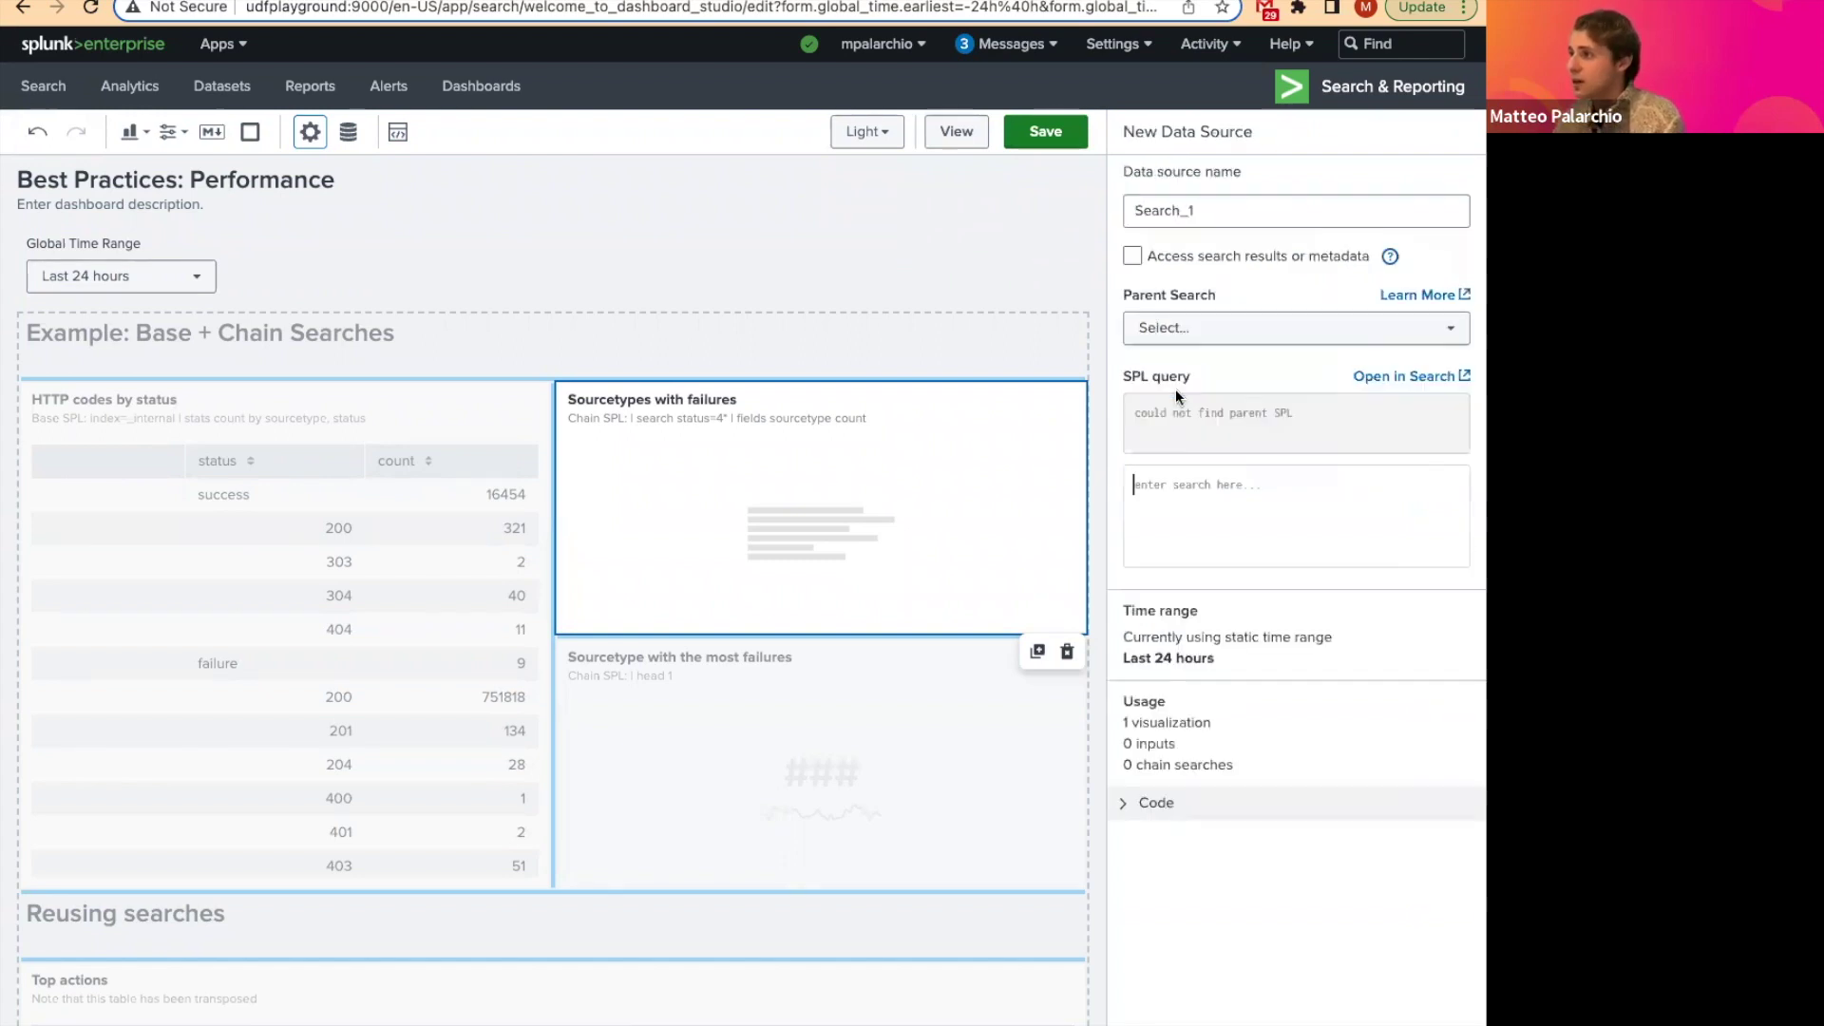
{"action": "left_click", "coordinate": [1239, 340]}
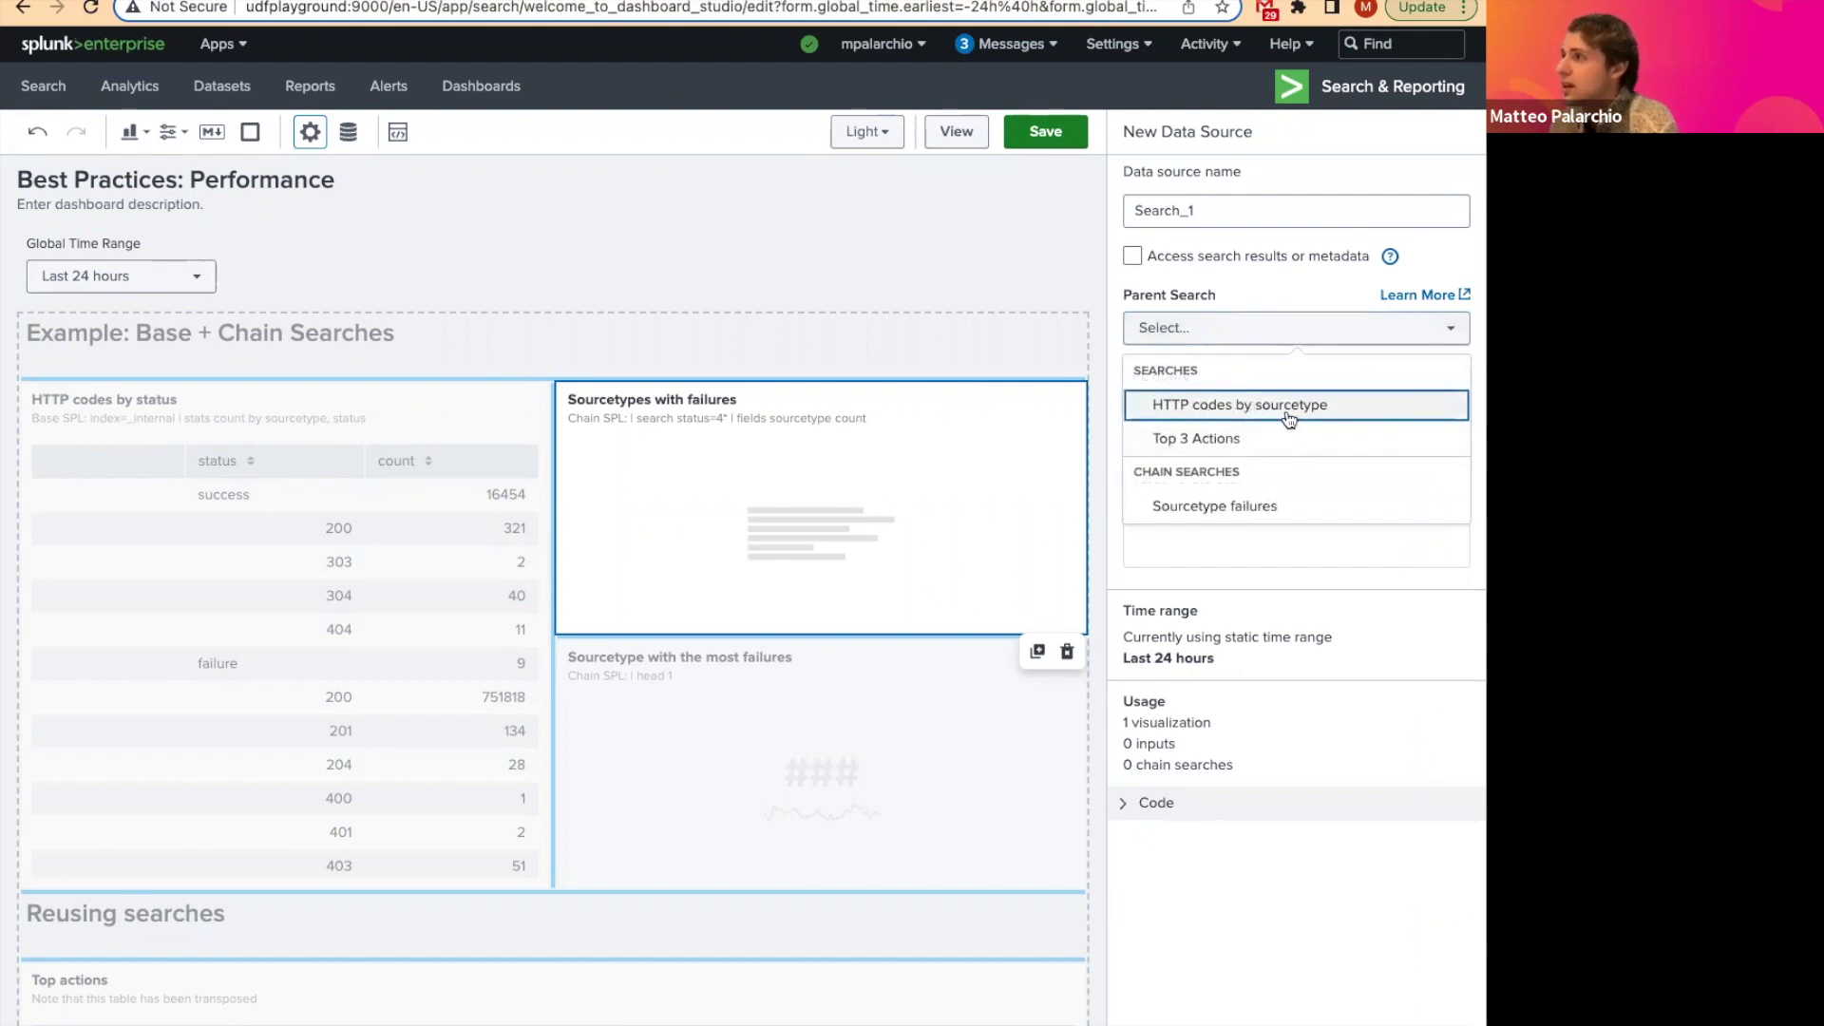
{"action": "left_click", "coordinate": [1289, 419]}
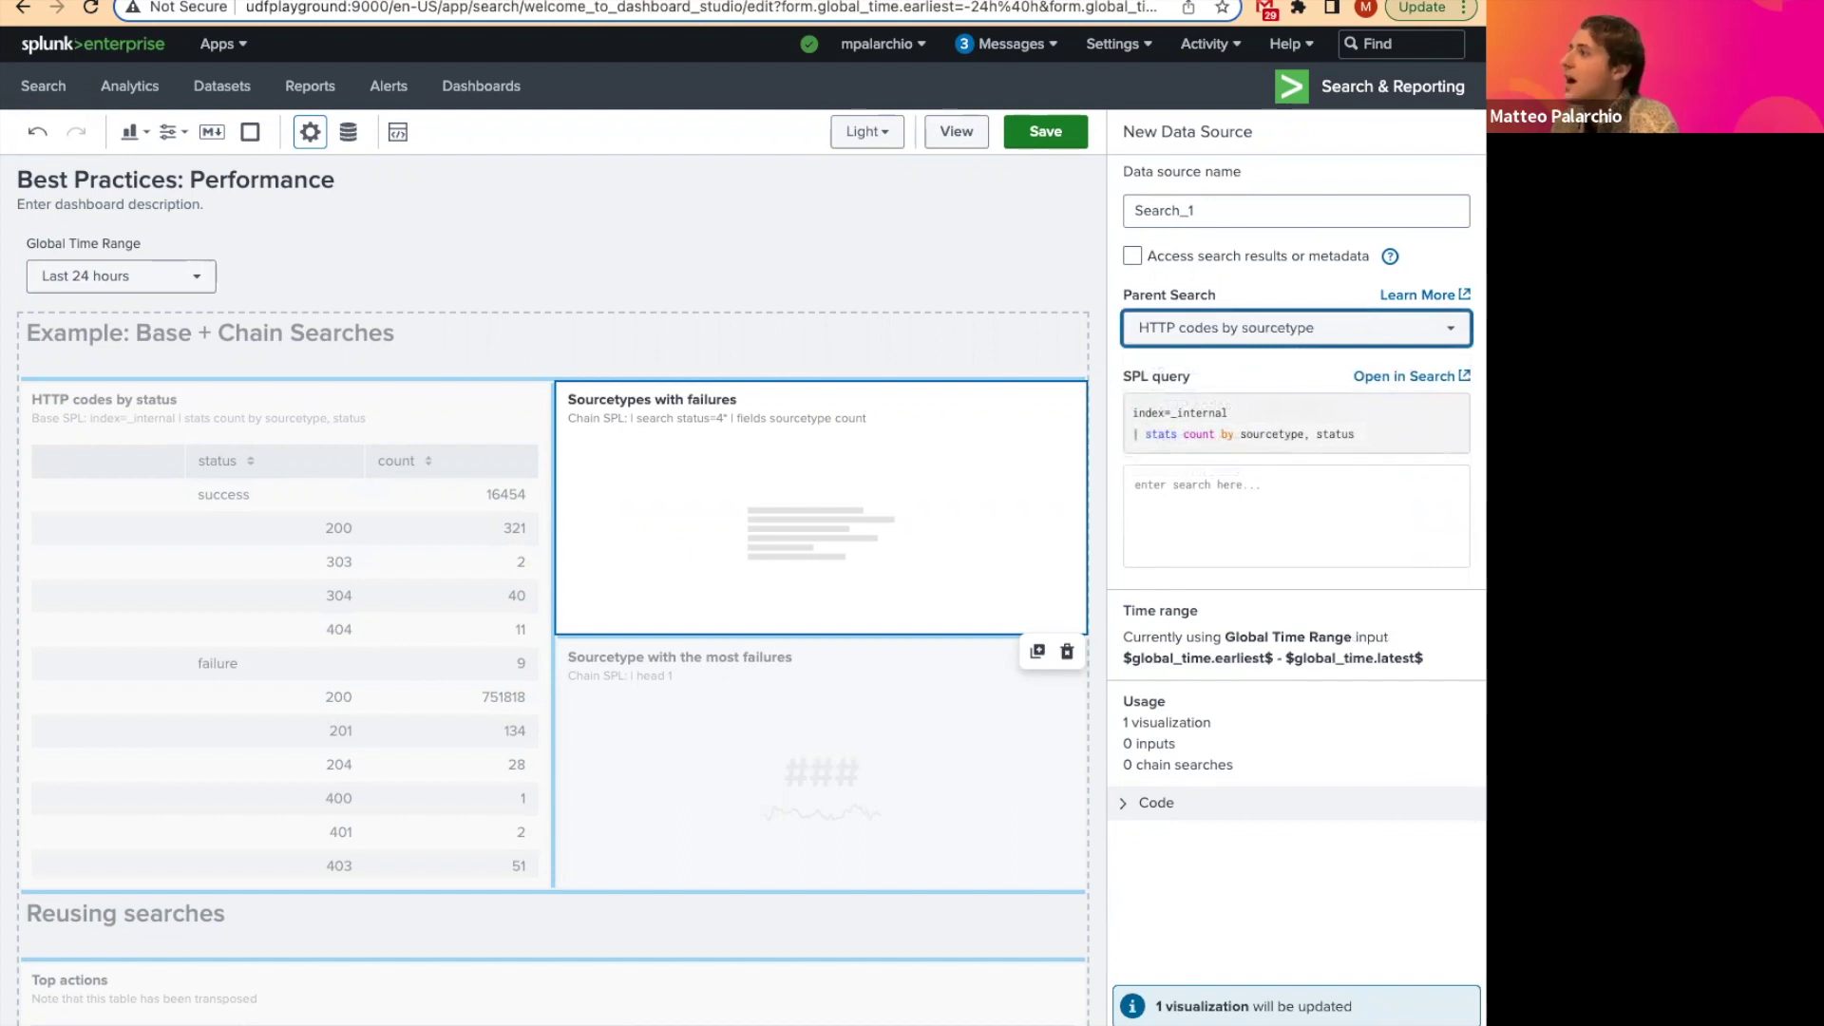
{"action": "left_click", "coordinate": [1241, 478]}
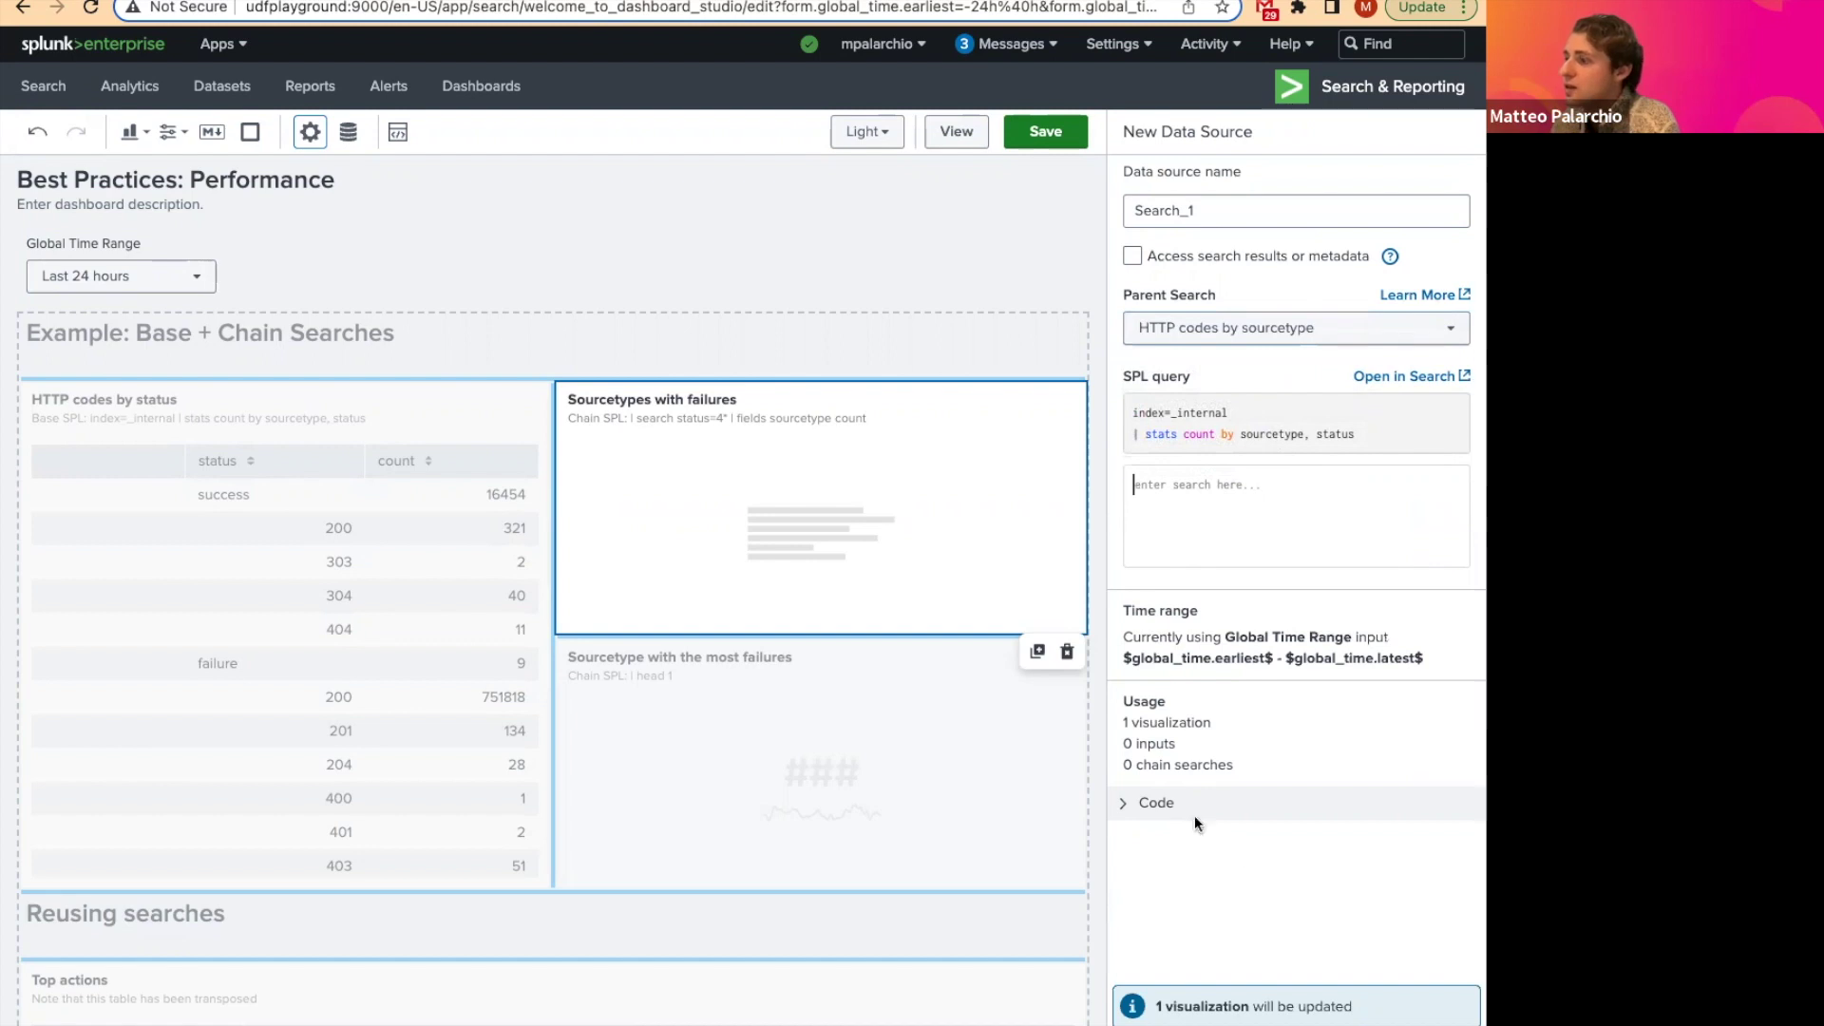
{"action": "key", "text": "Escape"}
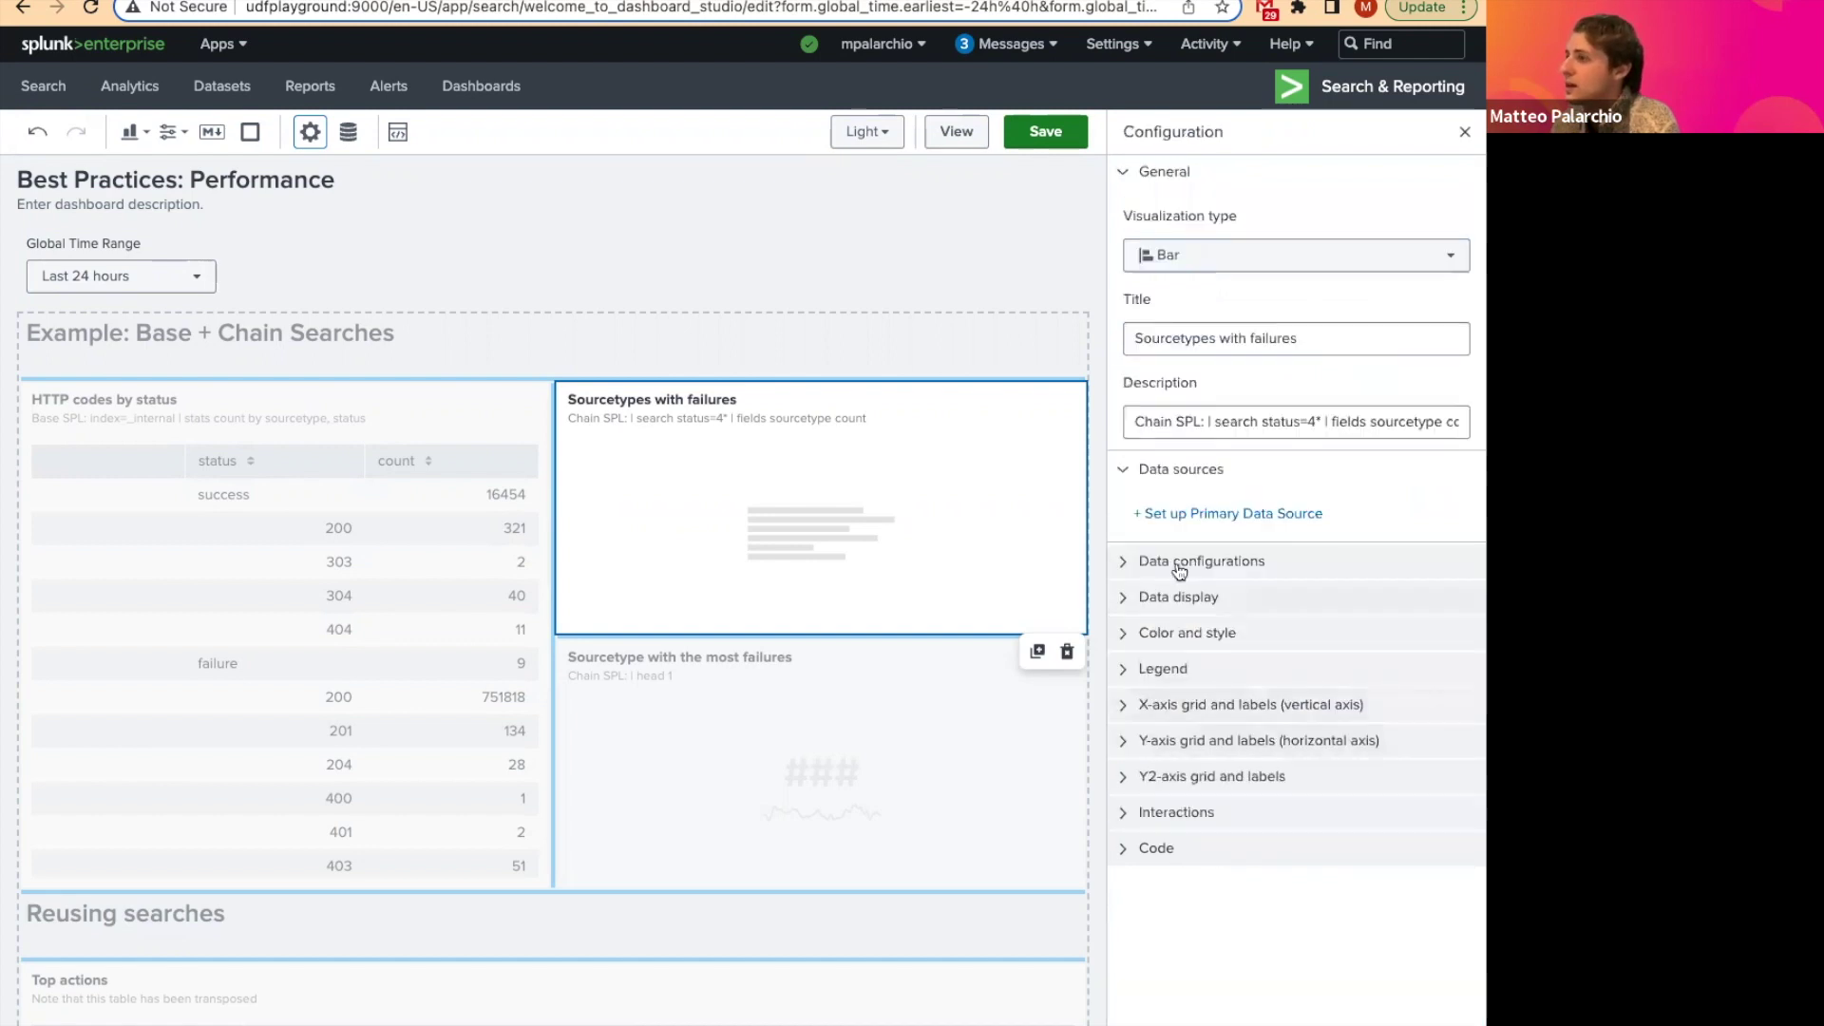
Step: Check the query of the Sourcetype failures chain search and assign it as the Sourcetypes with failures bar chart's primary data source
{"action": "left_click", "coordinate": [1242, 523]}
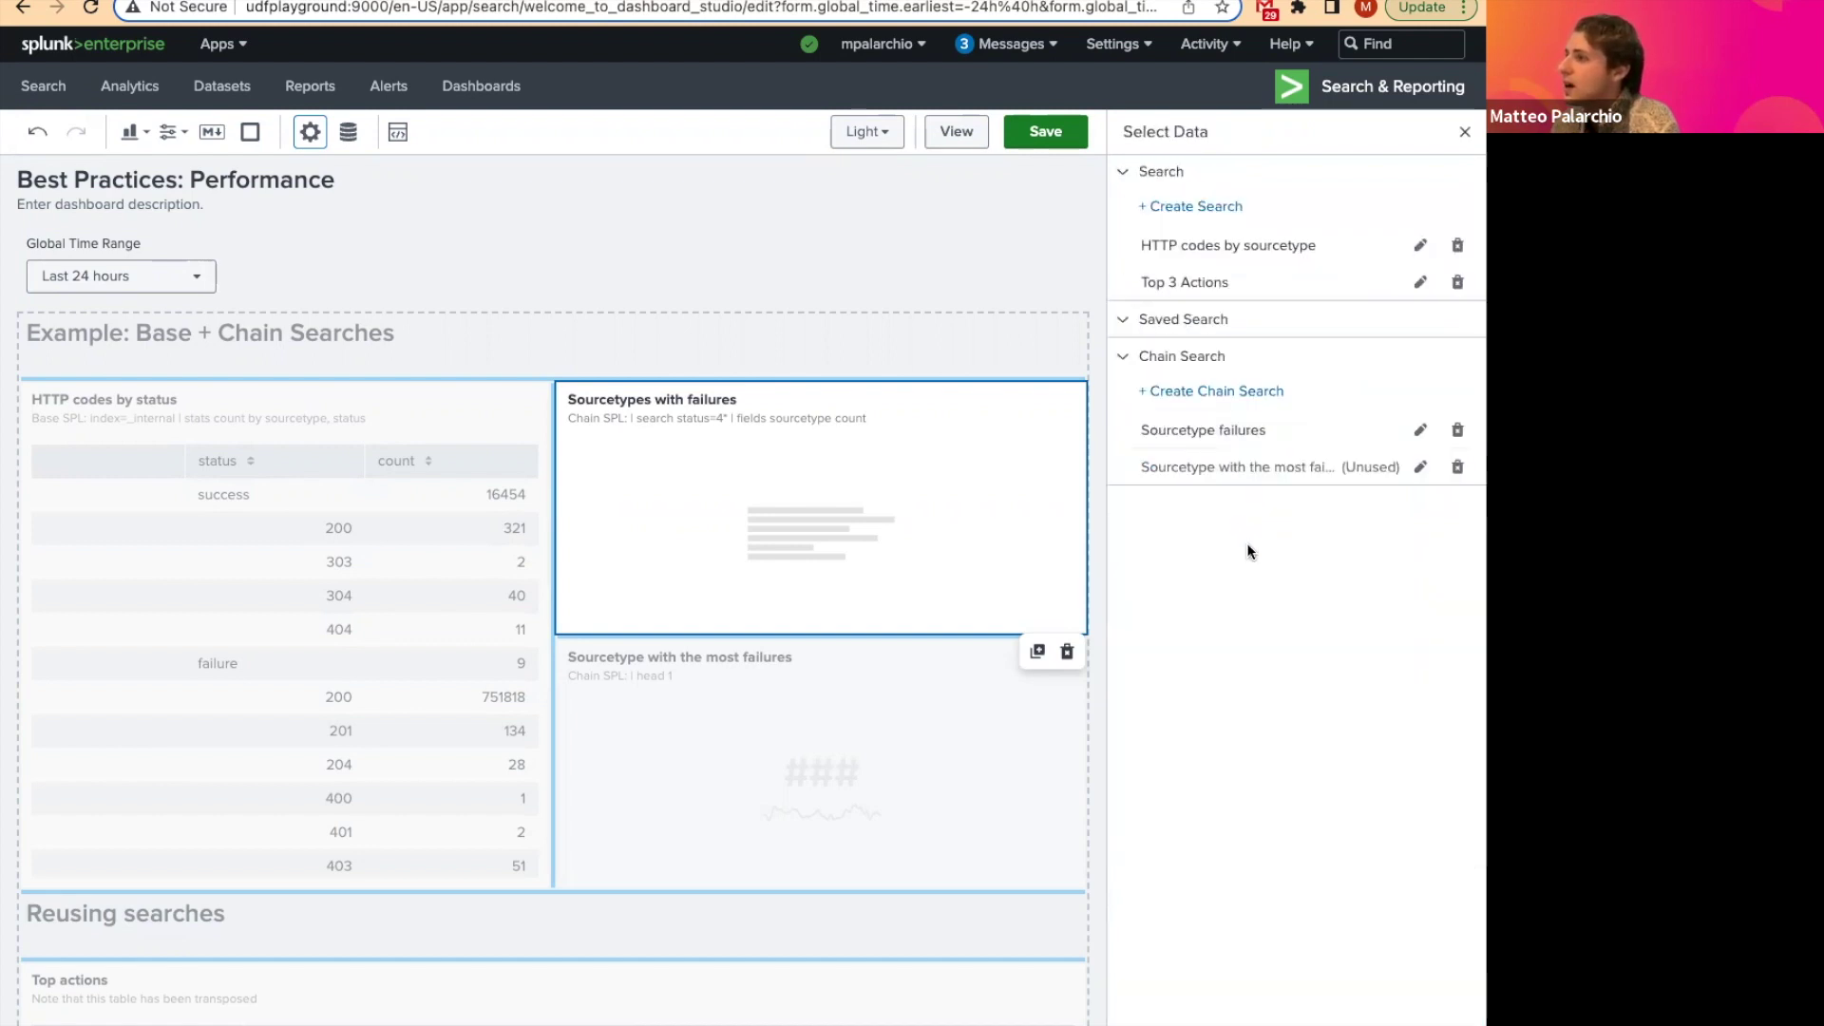
{"action": "left_click", "coordinate": [1419, 429]}
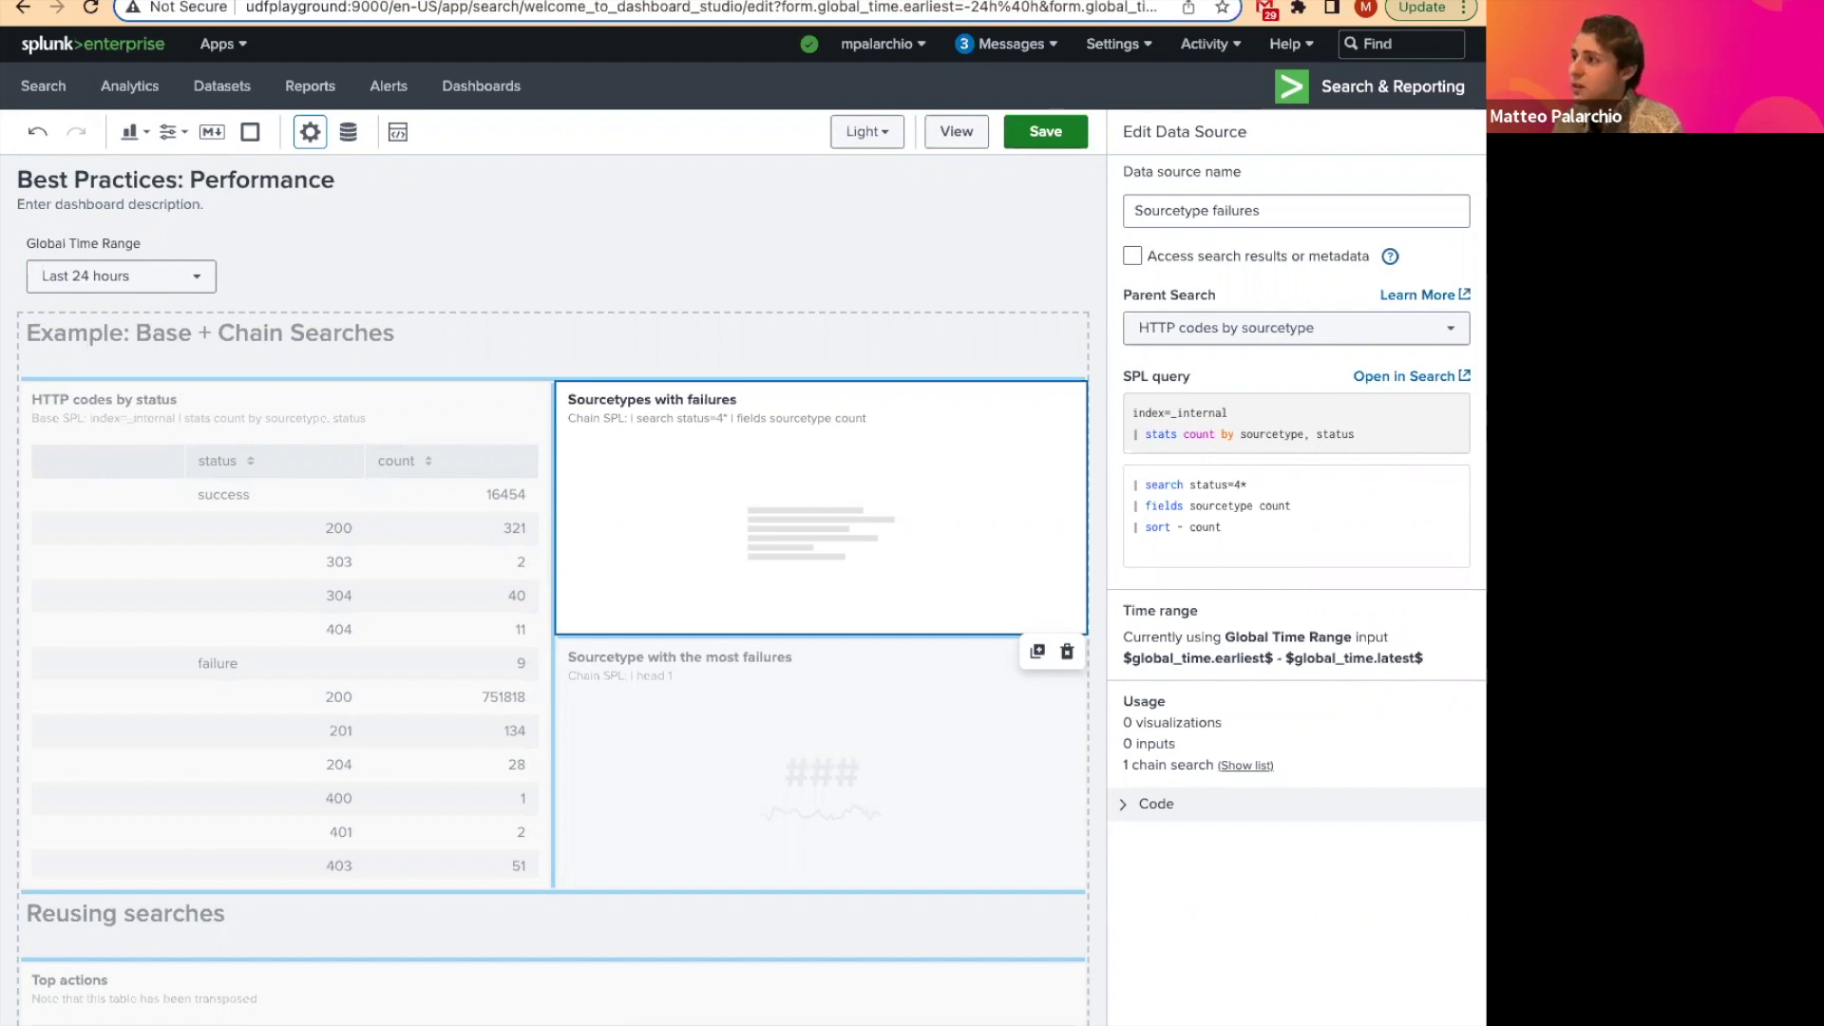
{"action": "key", "text": "Escape"}
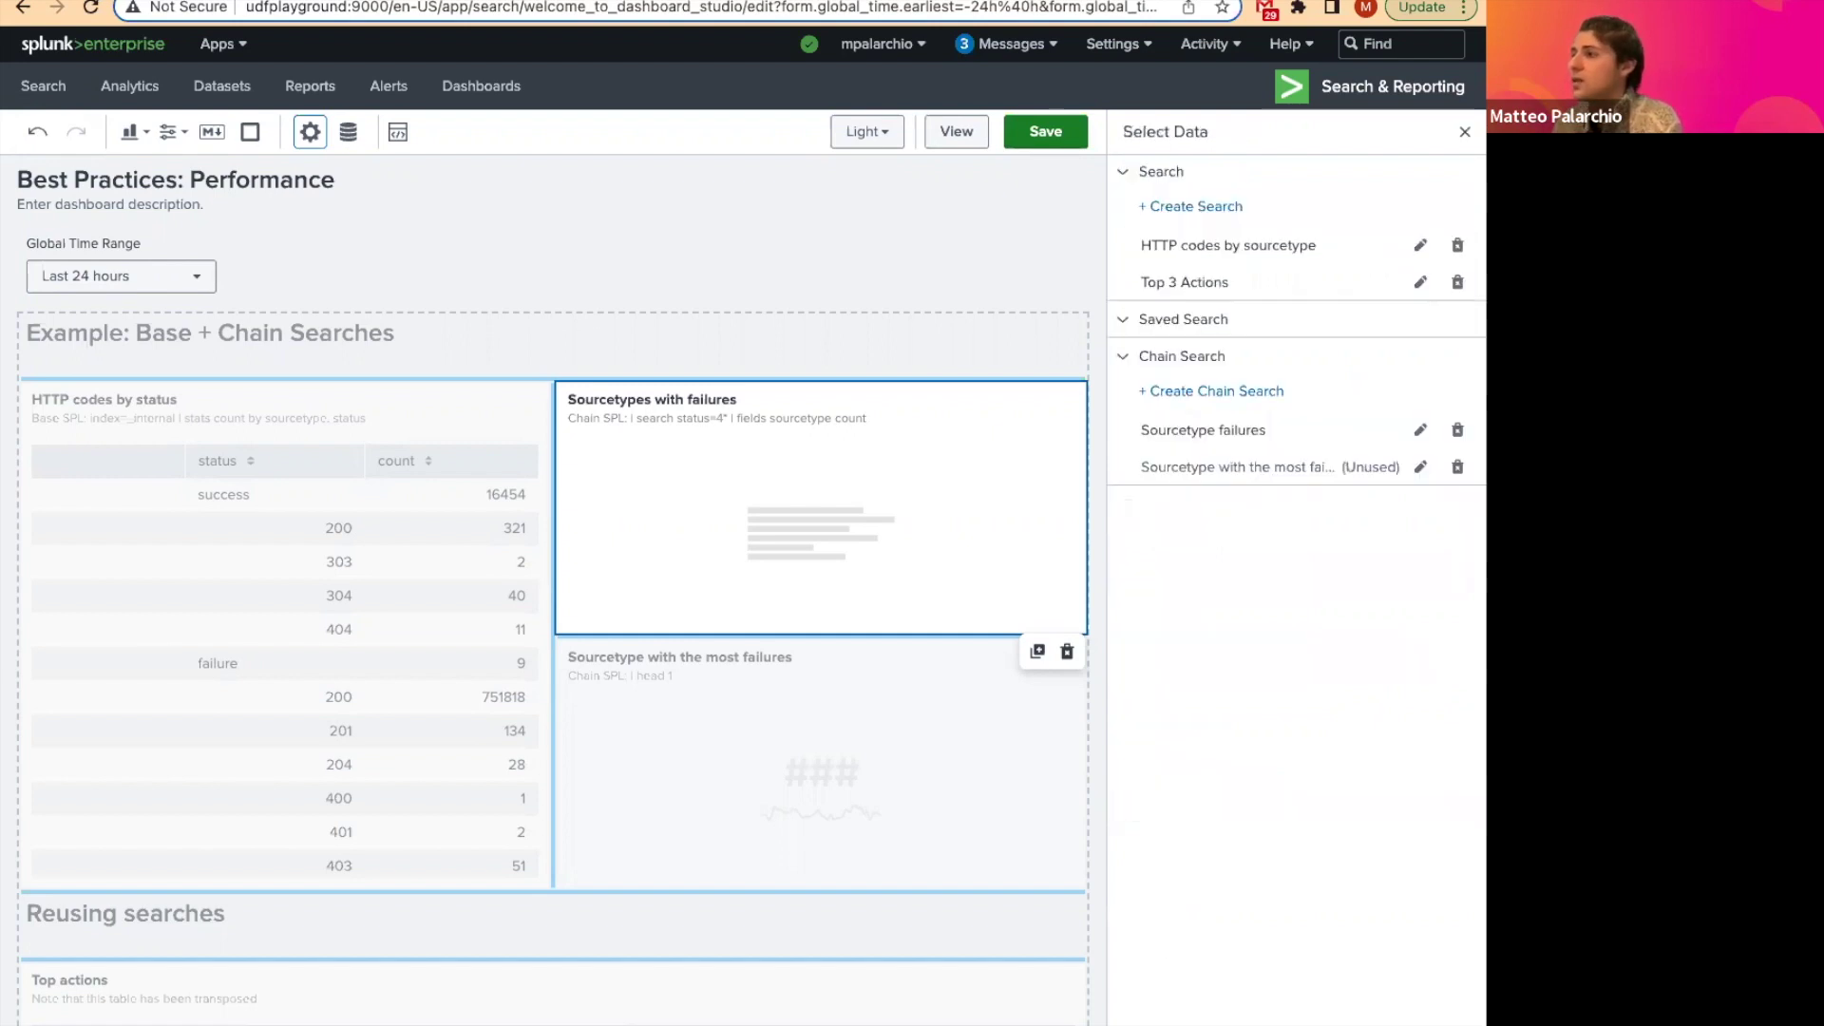
{"action": "left_click", "coordinate": [1246, 432]}
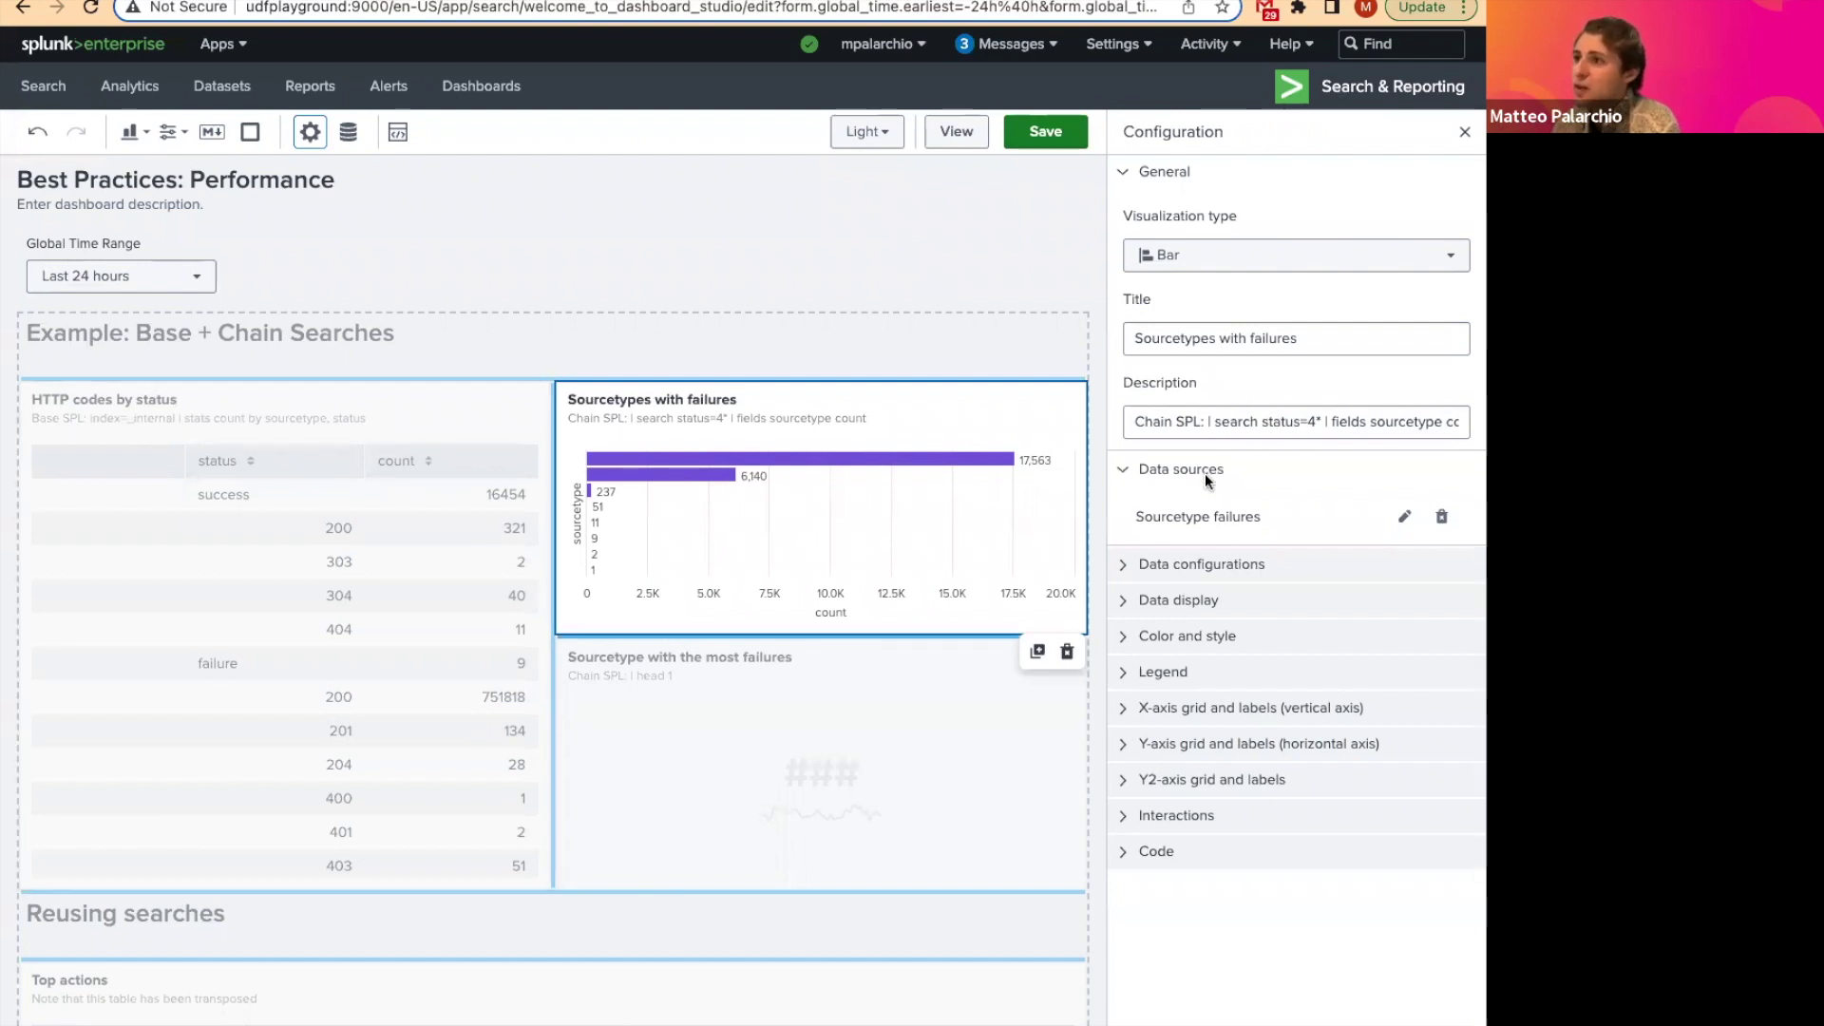
{"action": "left_click", "coordinate": [846, 707]}
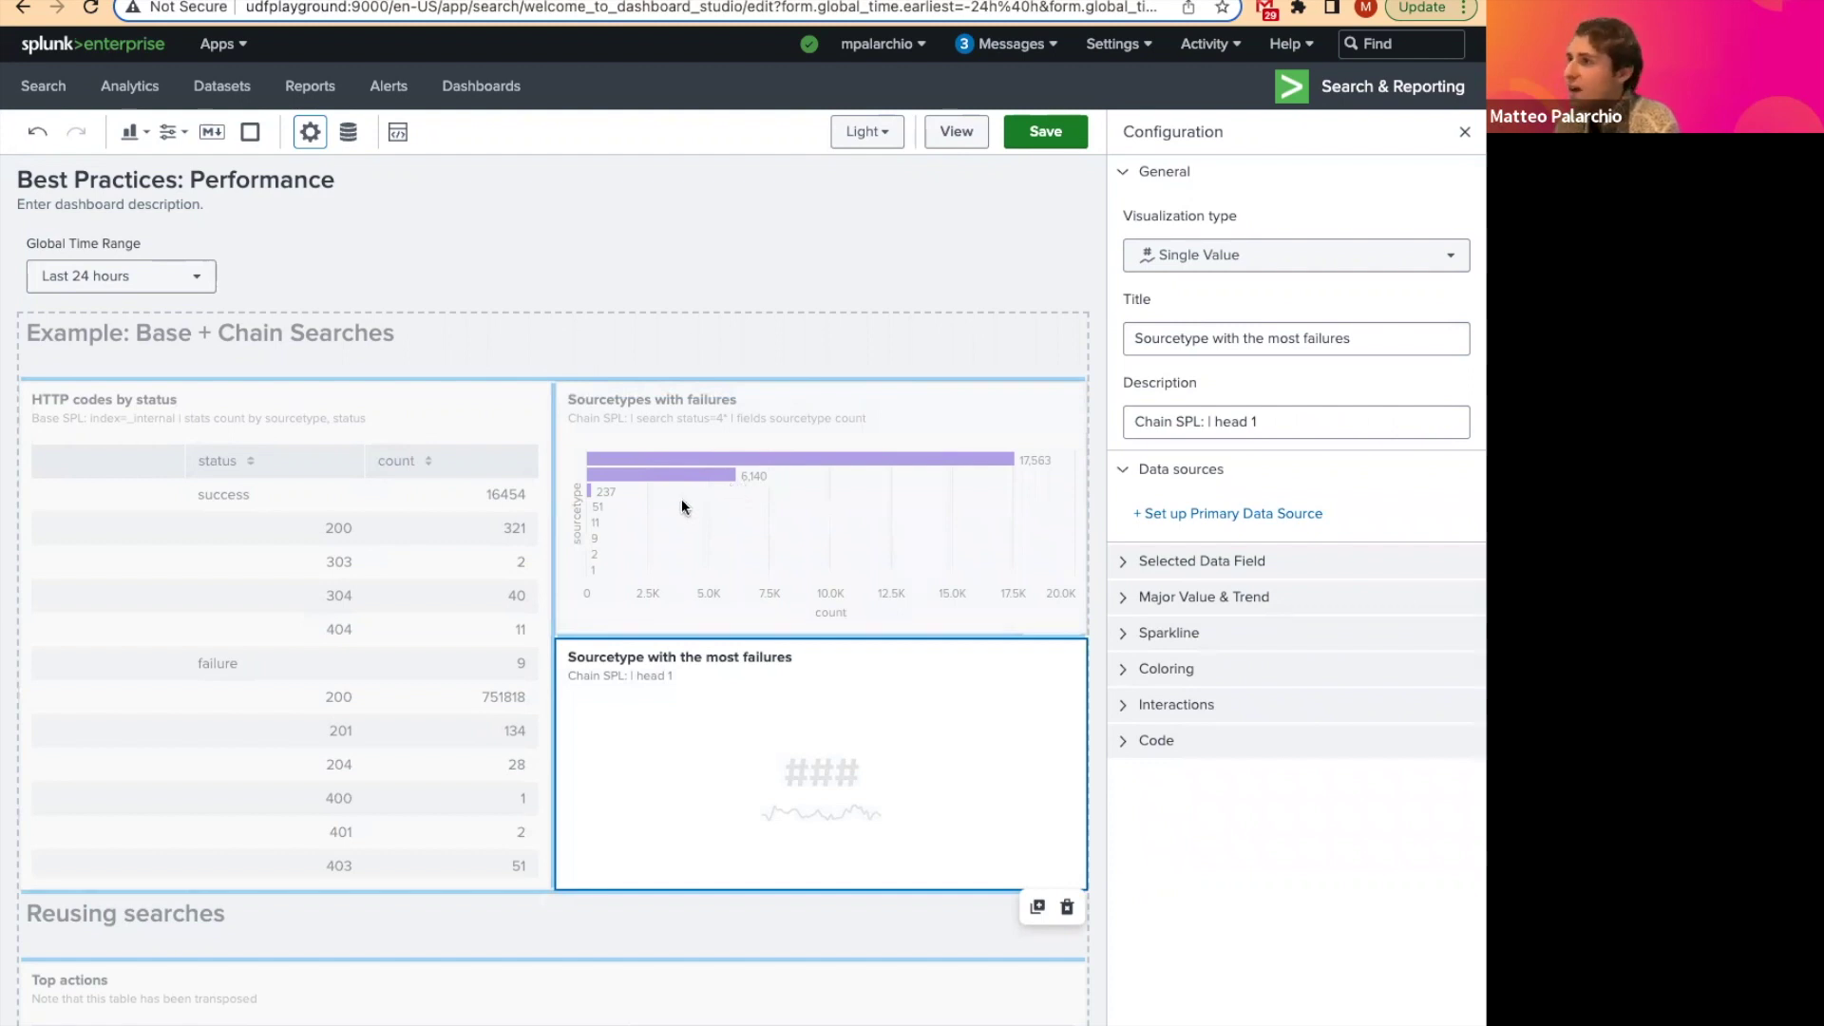
{"action": "left_click", "coordinate": [1167, 516]}
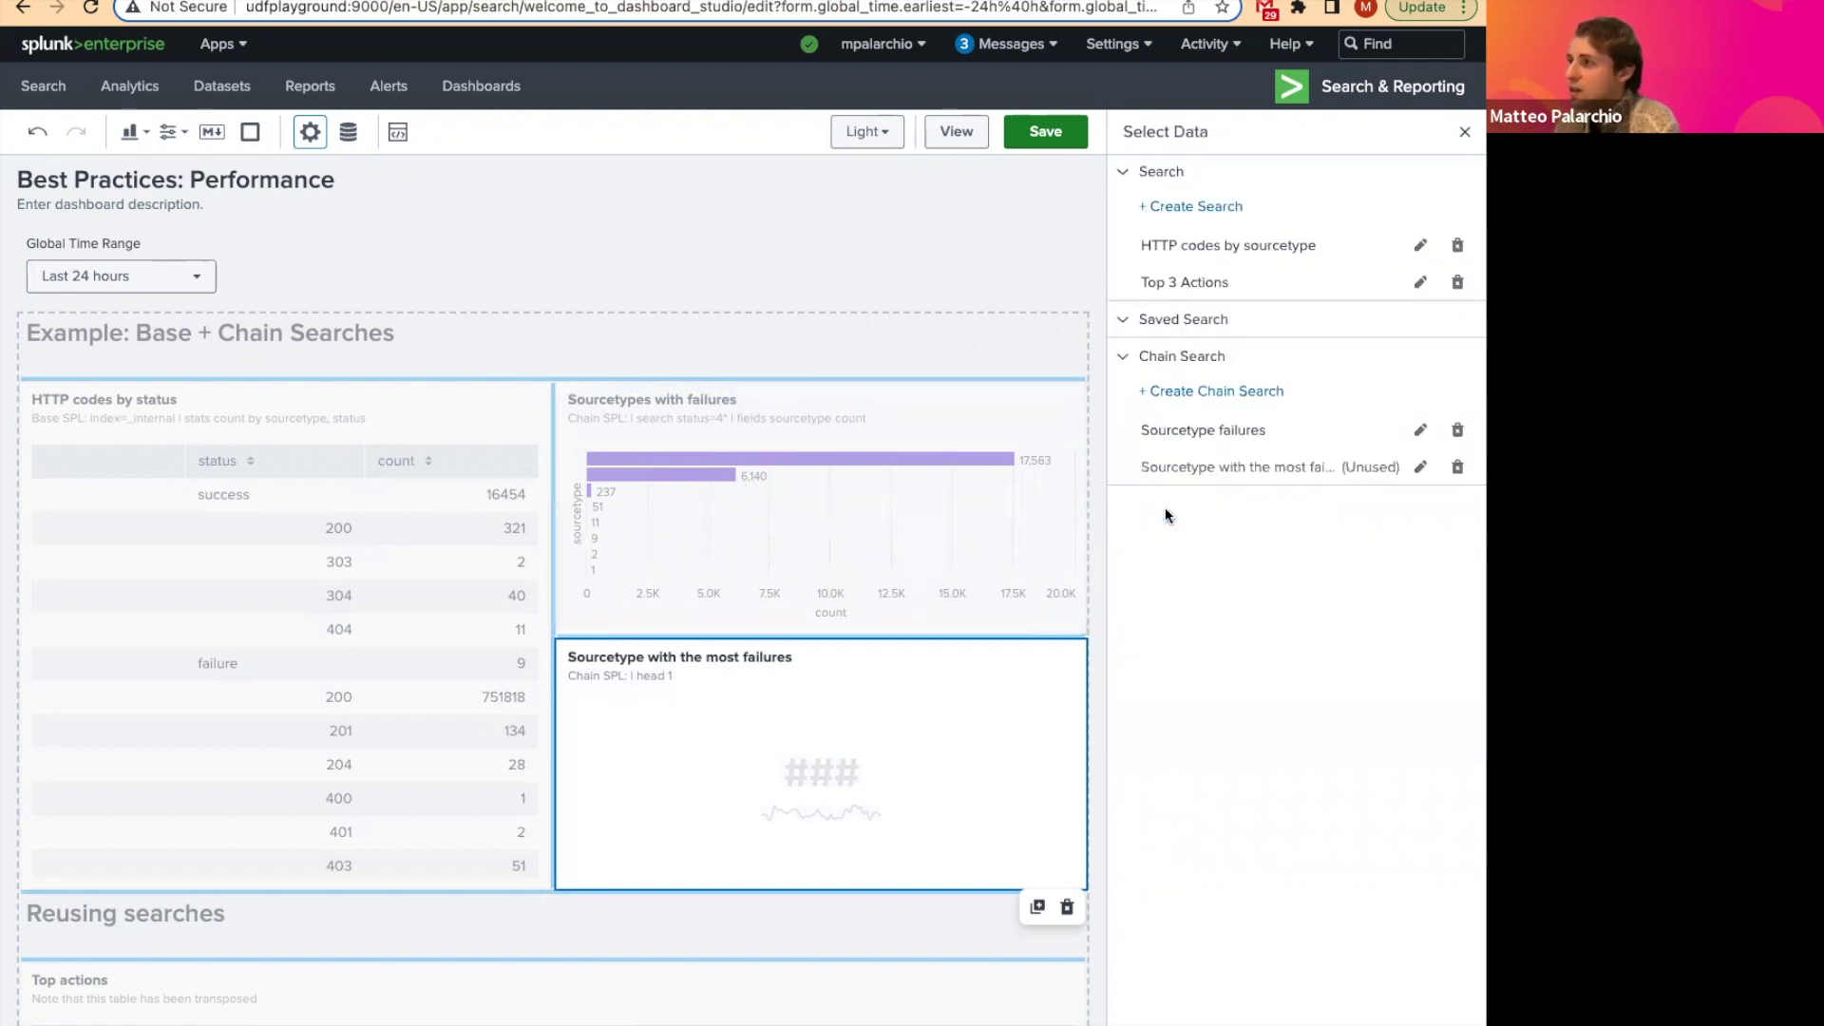
{"action": "left_click", "coordinate": [1166, 391]}
{"action": "left_click", "coordinate": [1204, 328]}
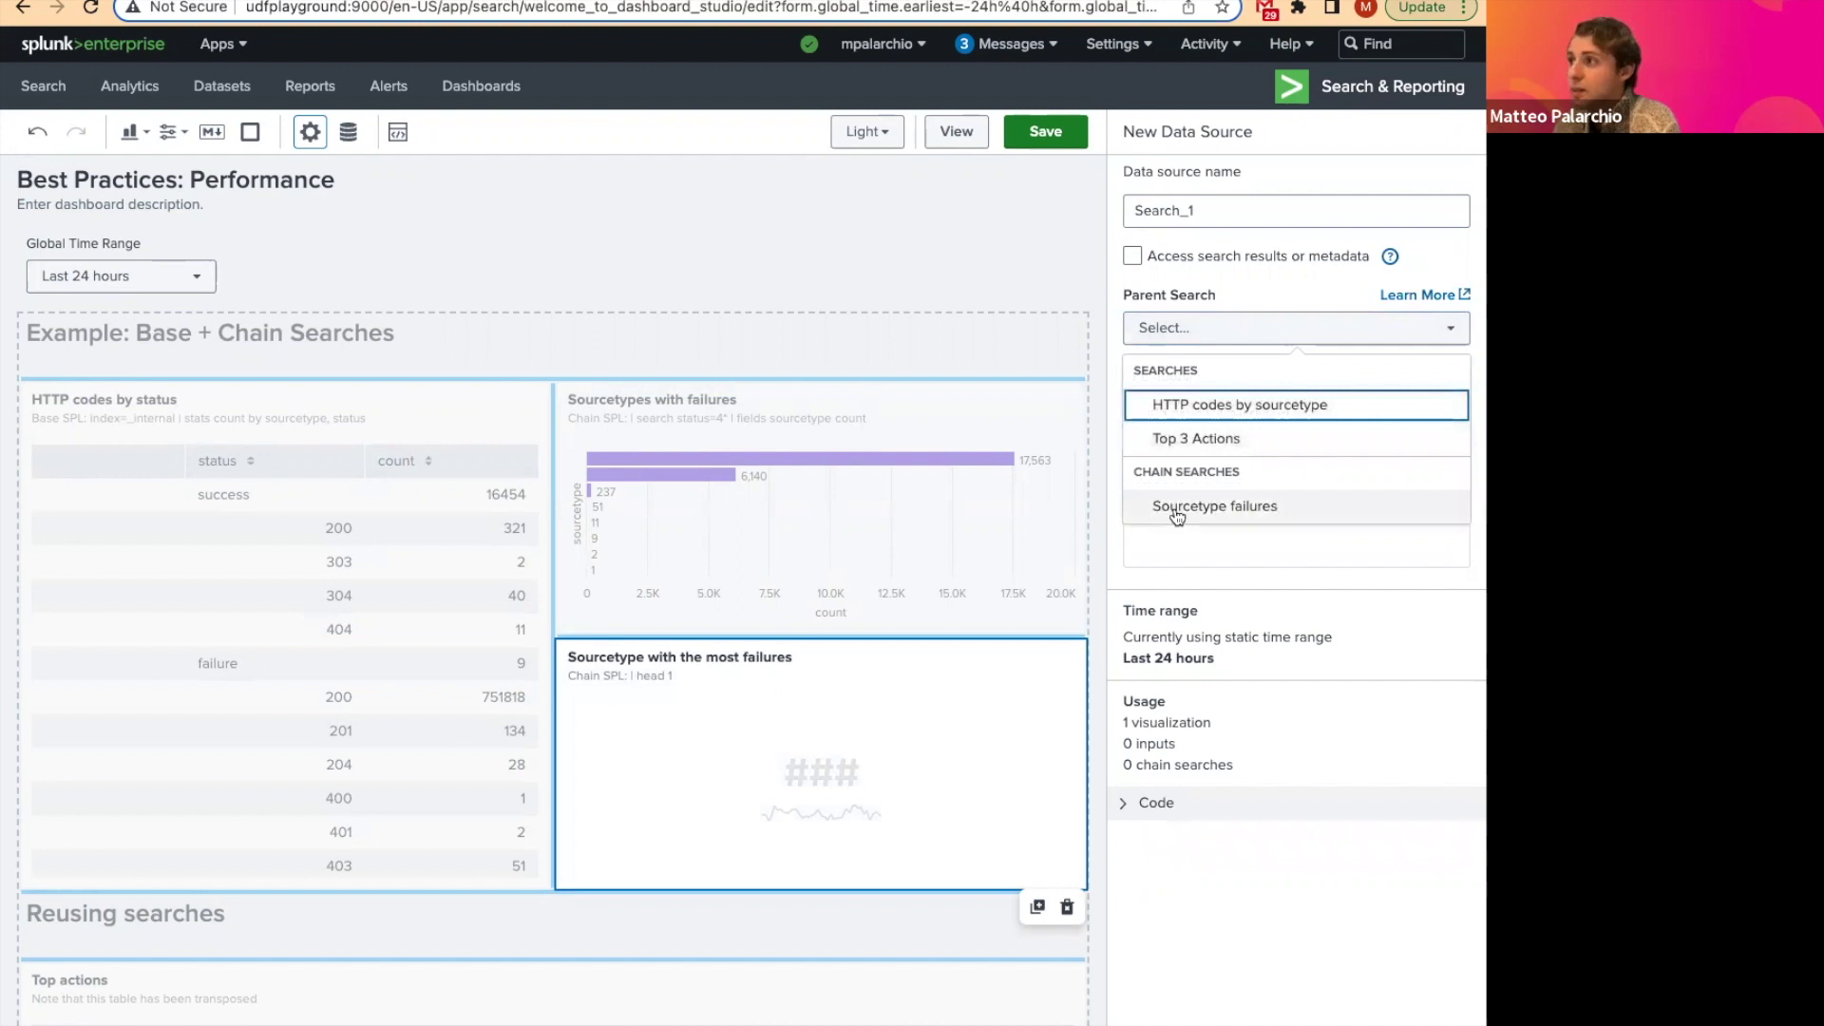
{"action": "left_click", "coordinate": [1175, 512]}
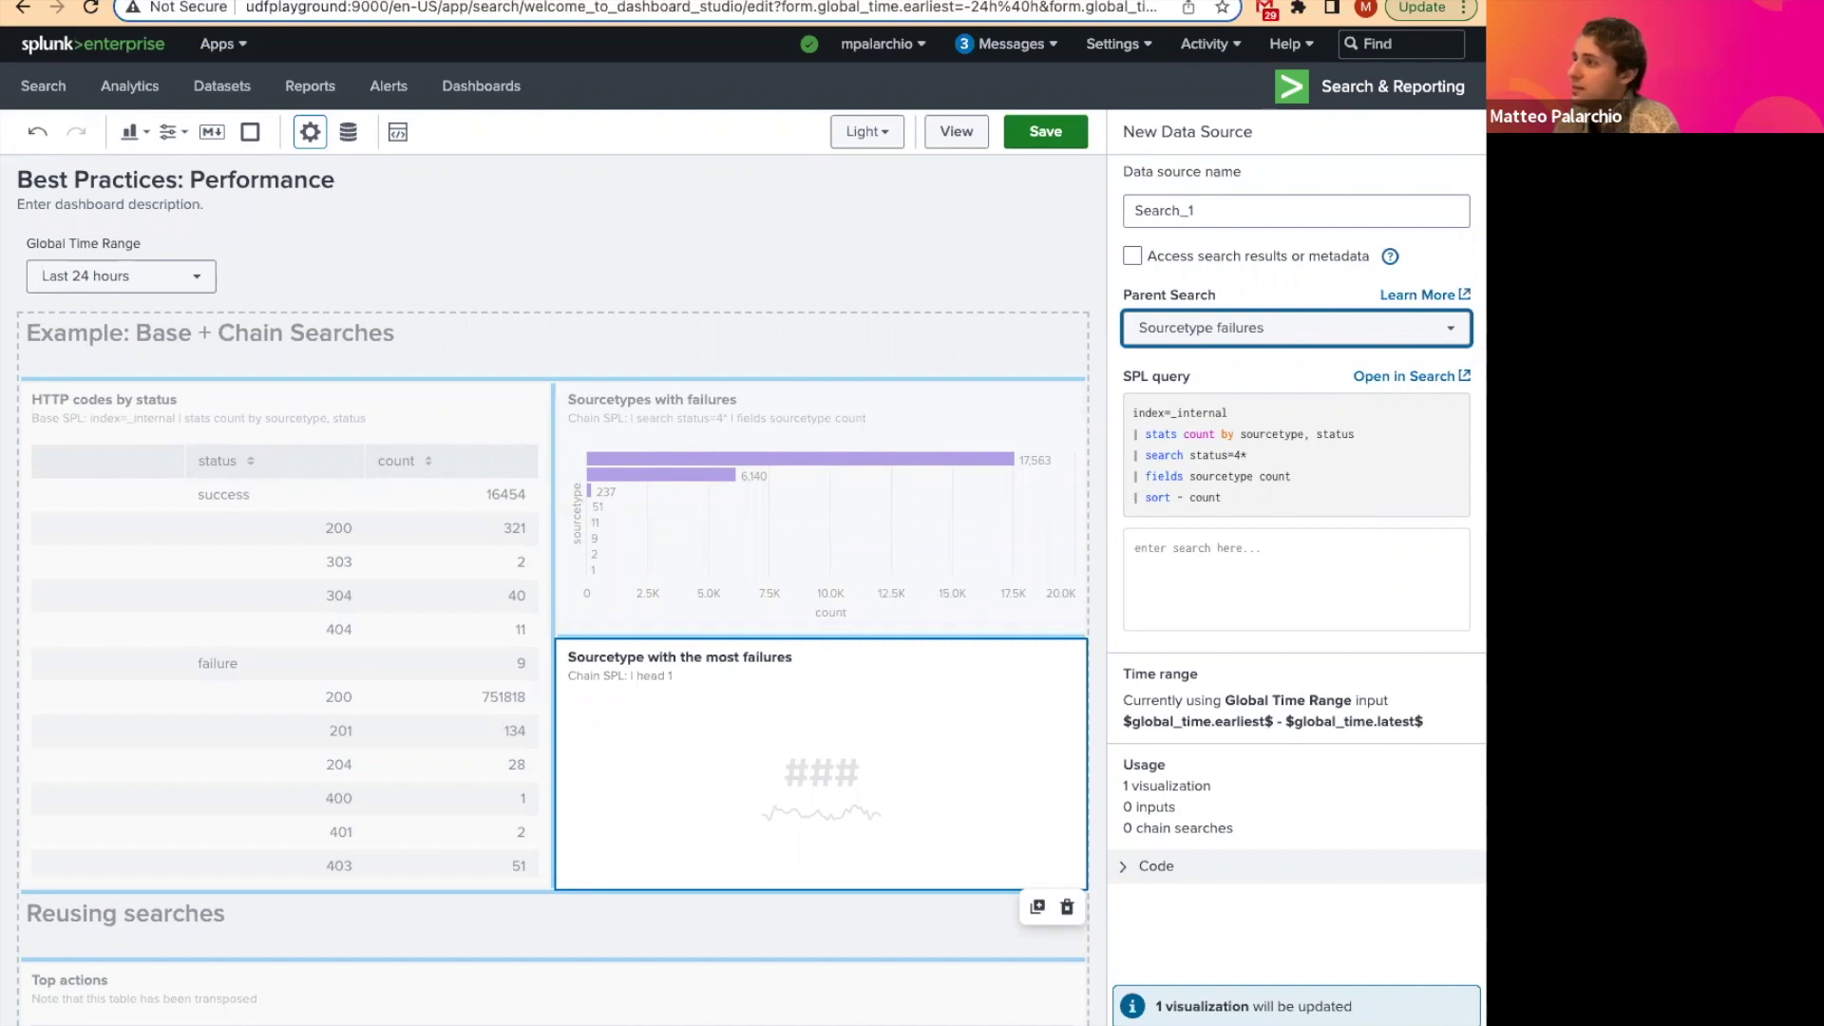
{"action": "key", "text": "Escape"}
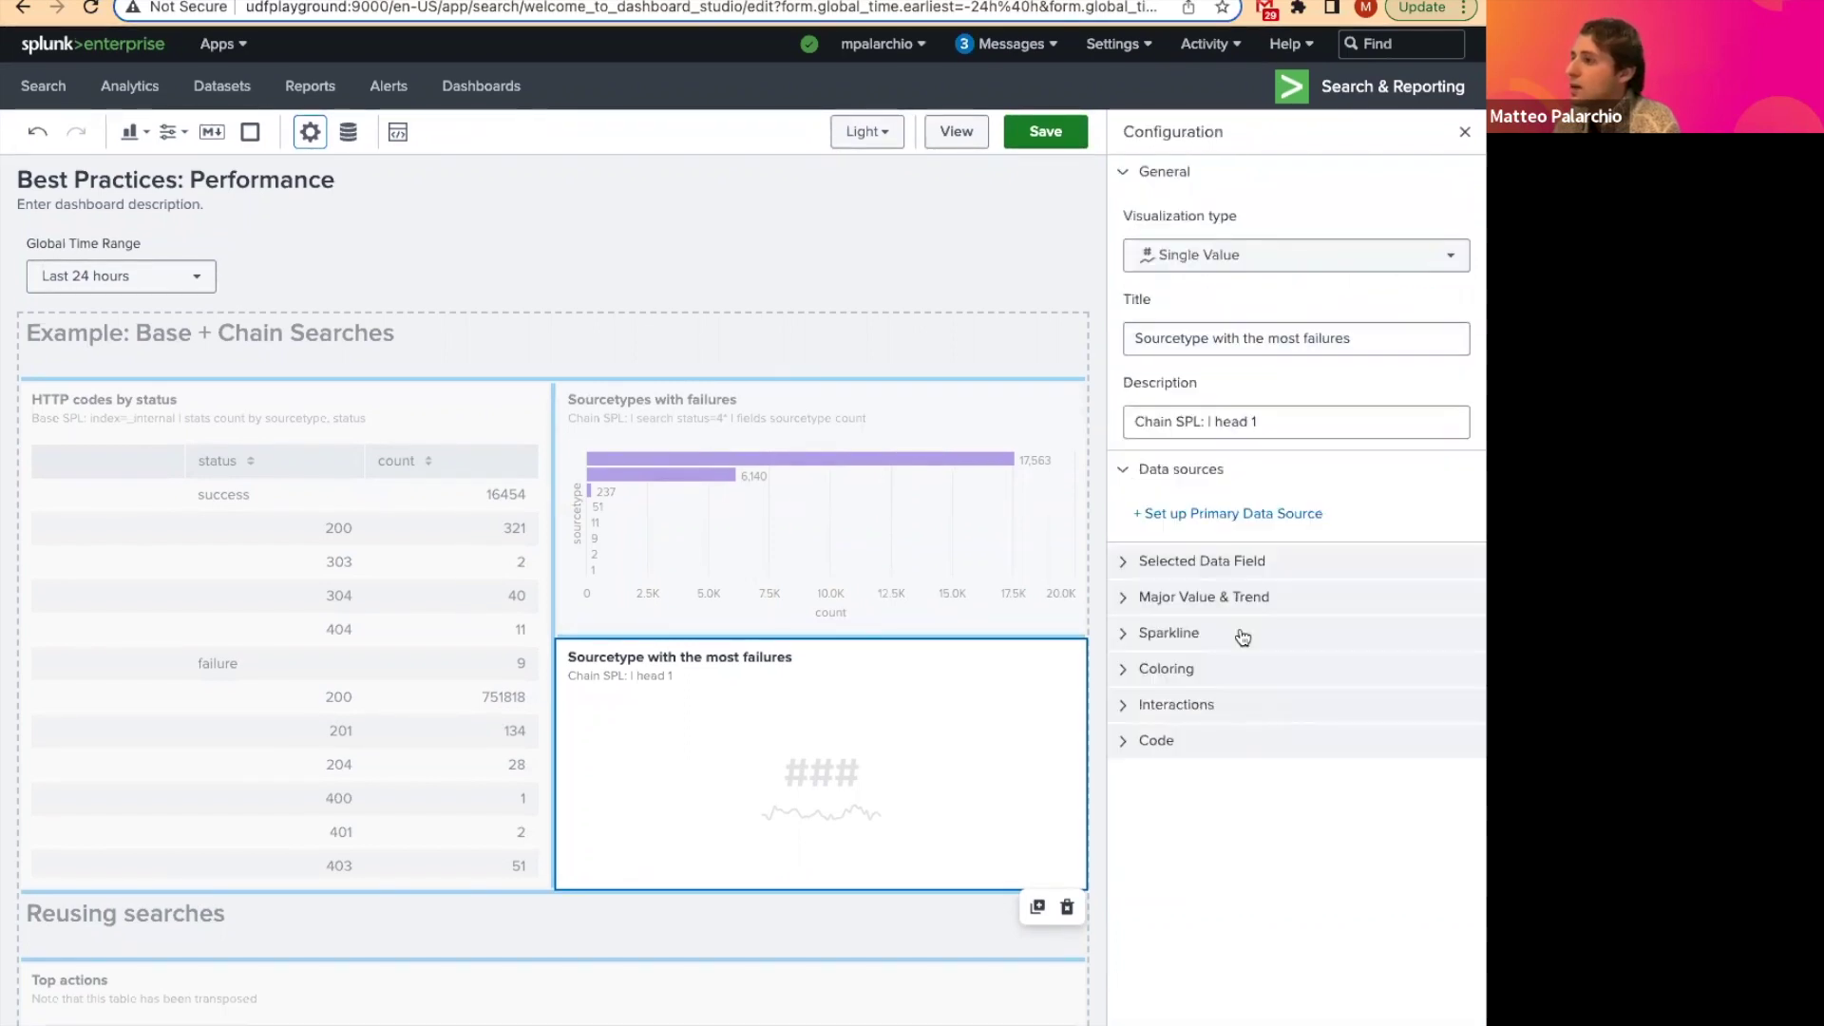
Step: Assign the existing most-failures chain search as the single value's primary data source and show the dashboard in view mode
{"action": "left_click", "coordinate": [1187, 516]}
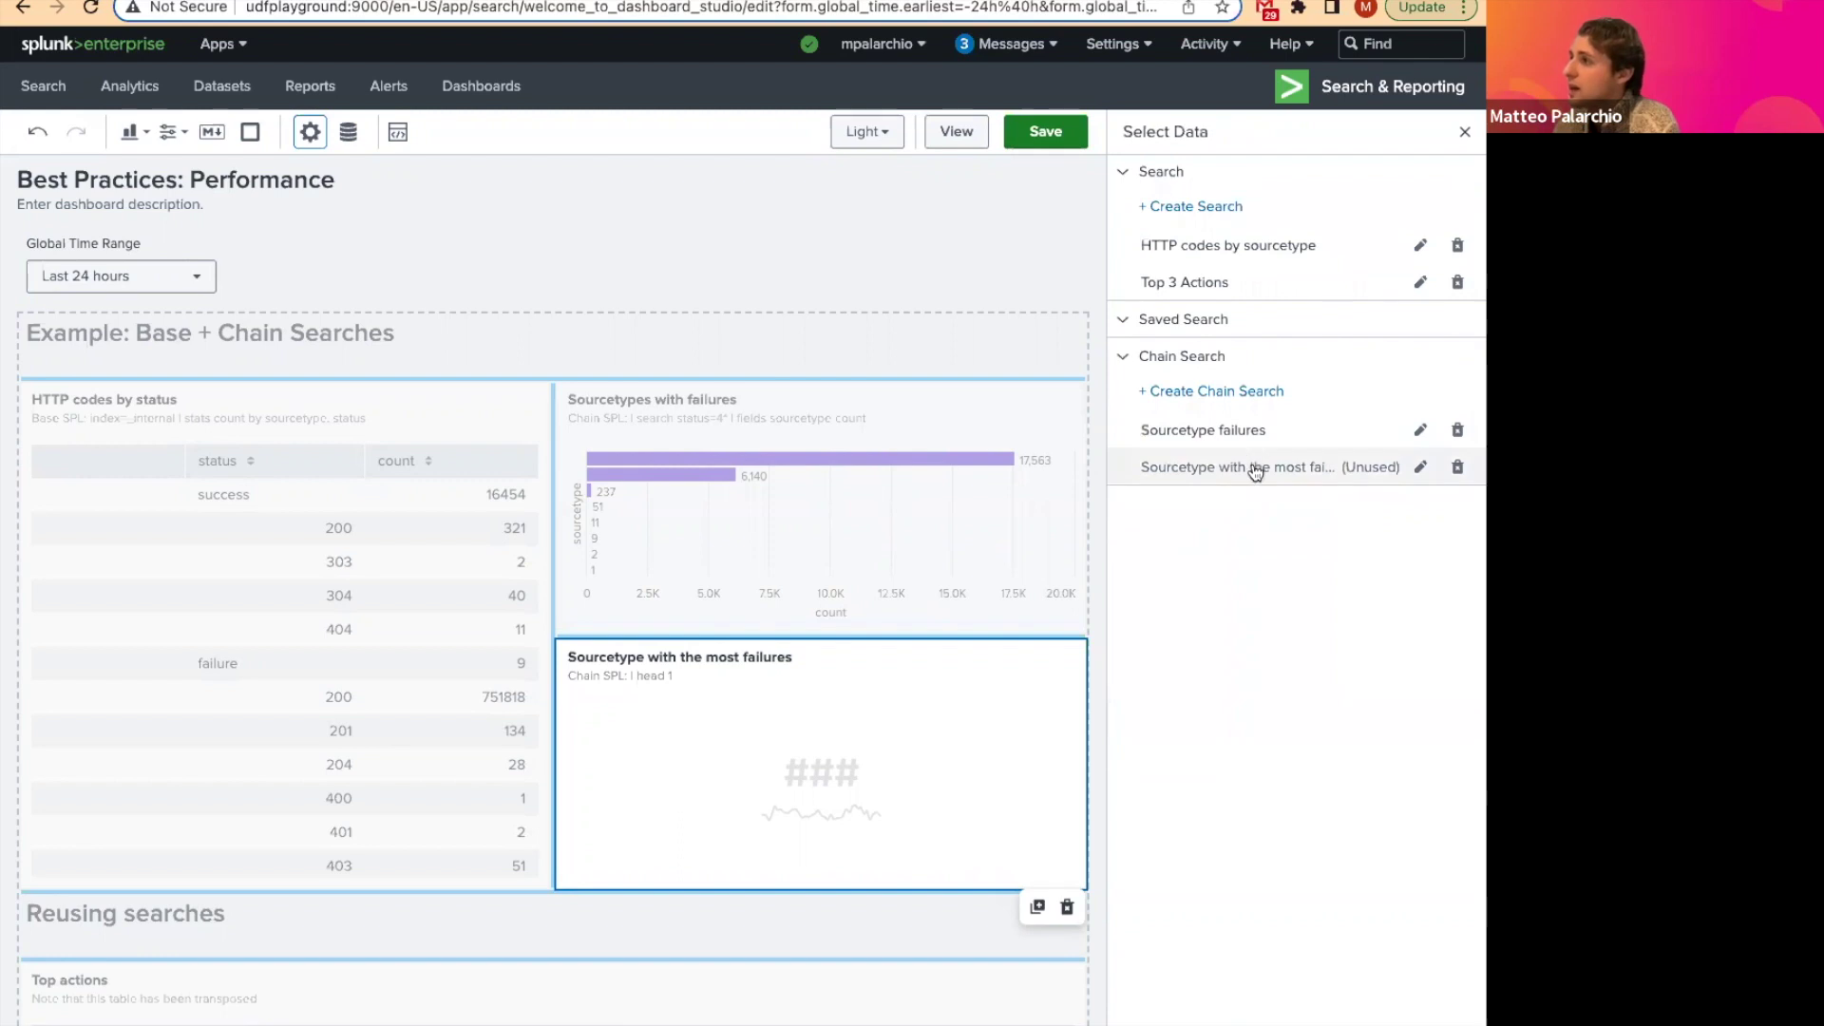
{"action": "left_click", "coordinate": [1256, 468]}
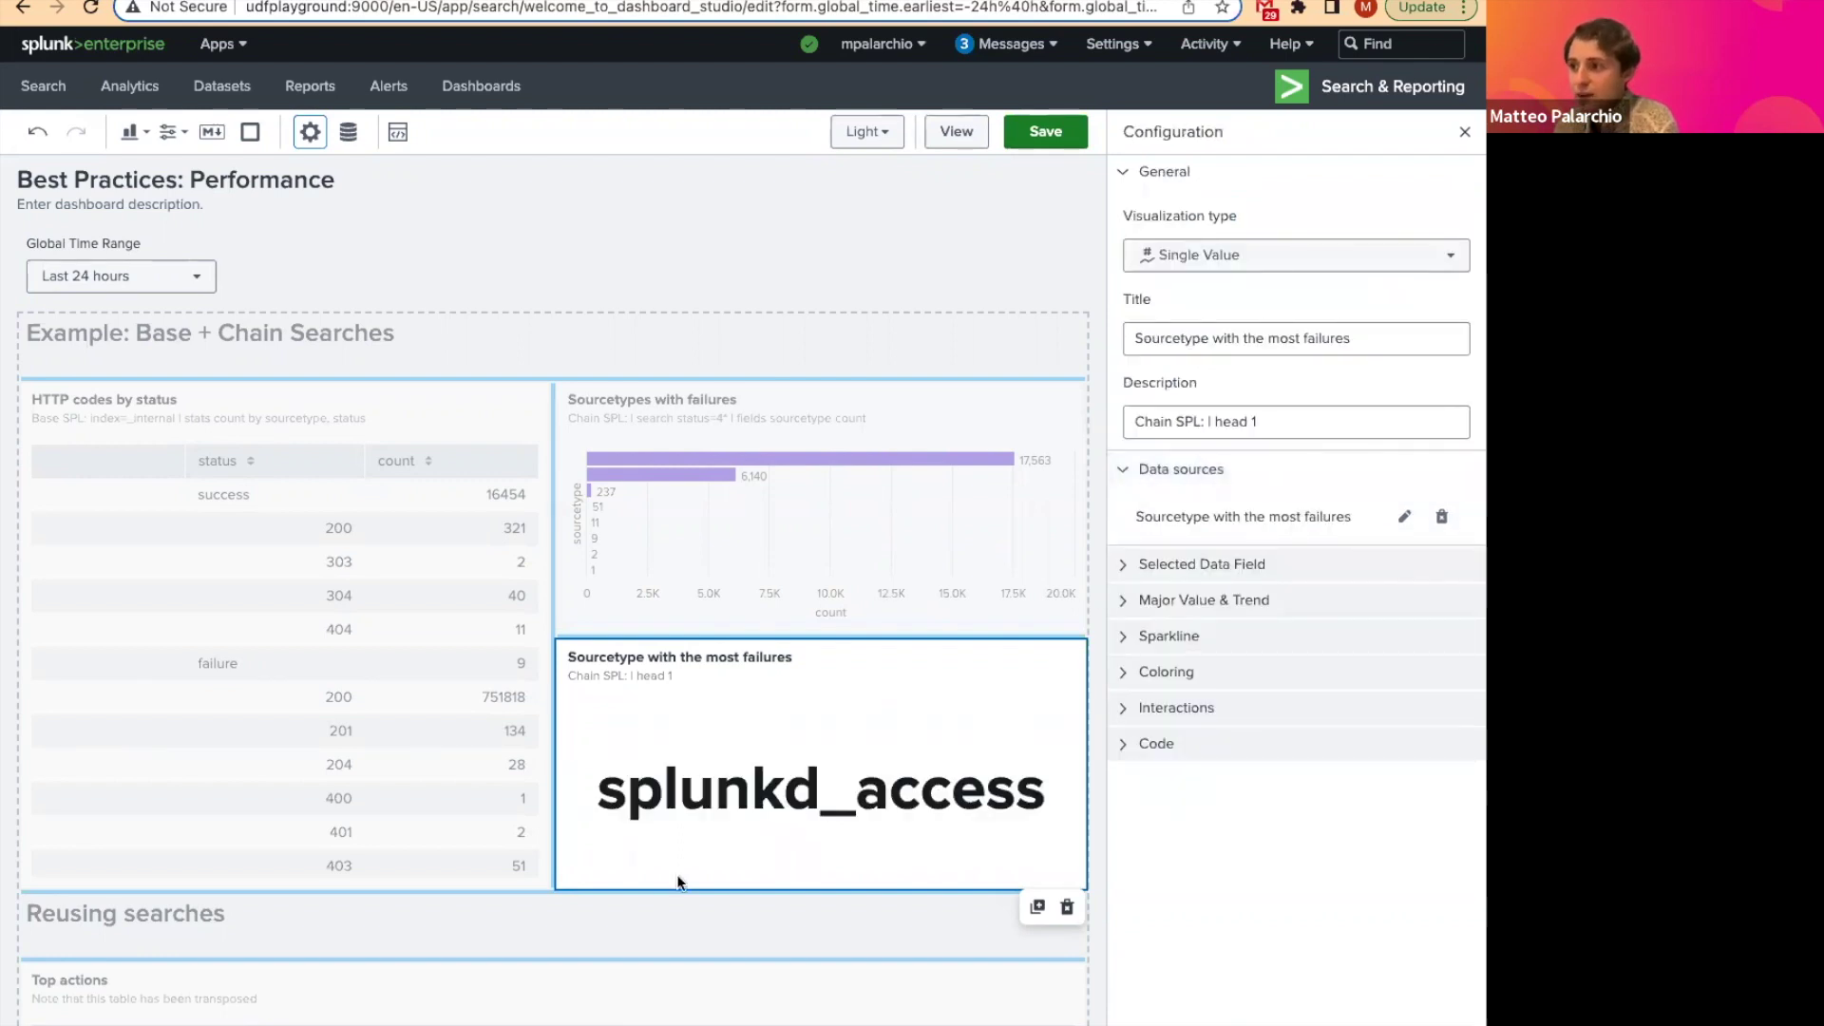
{"action": "left_click", "coordinate": [943, 135]}
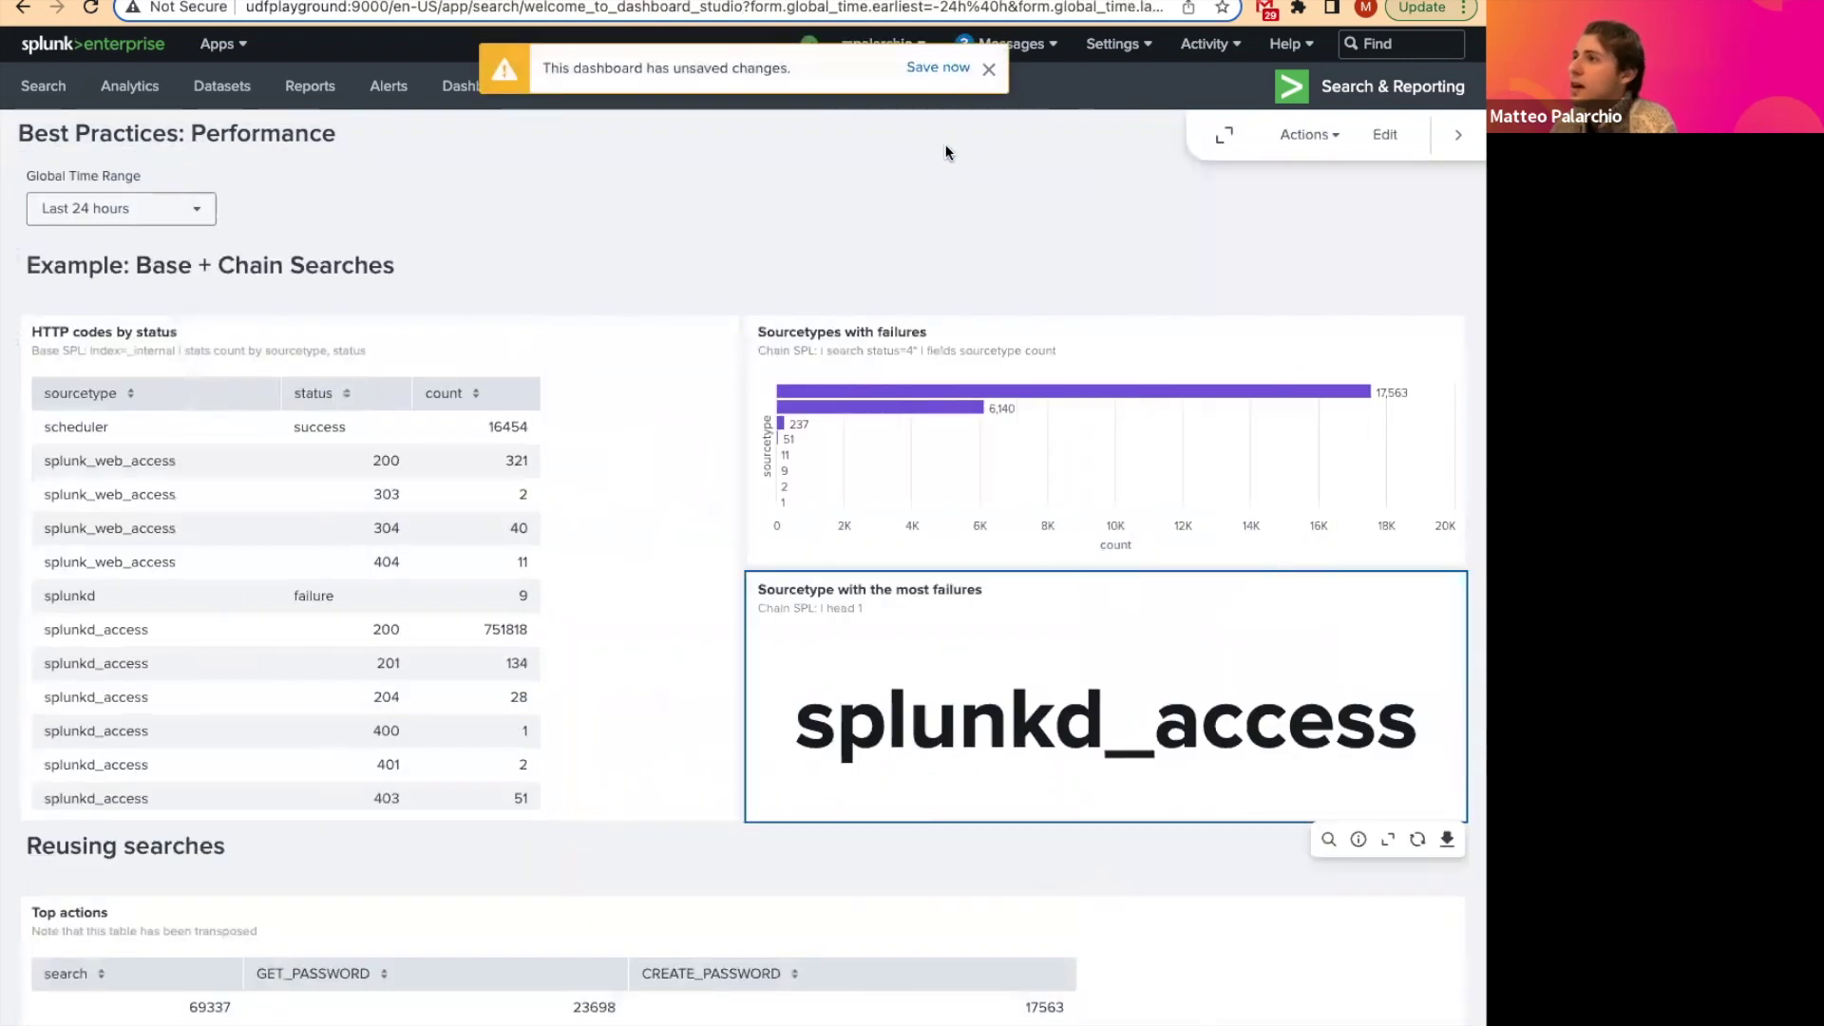
{"action": "mouse_move", "coordinate": [1187, 397]}
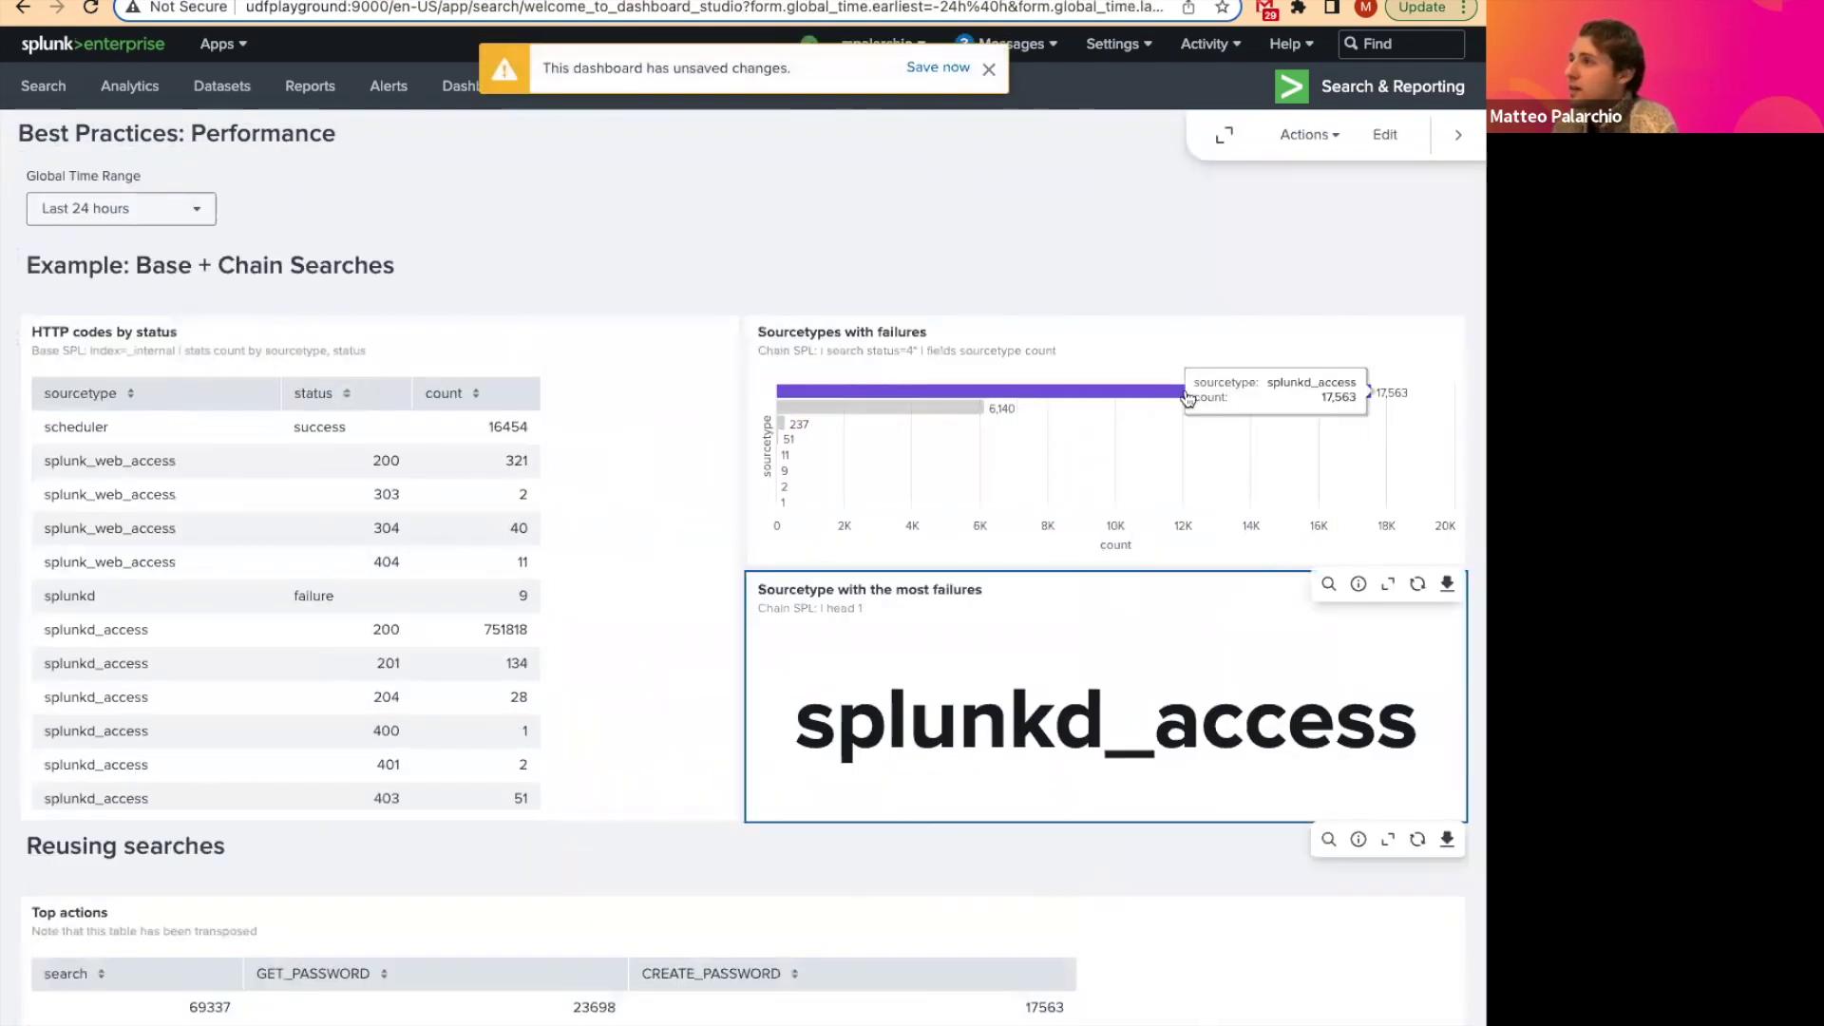
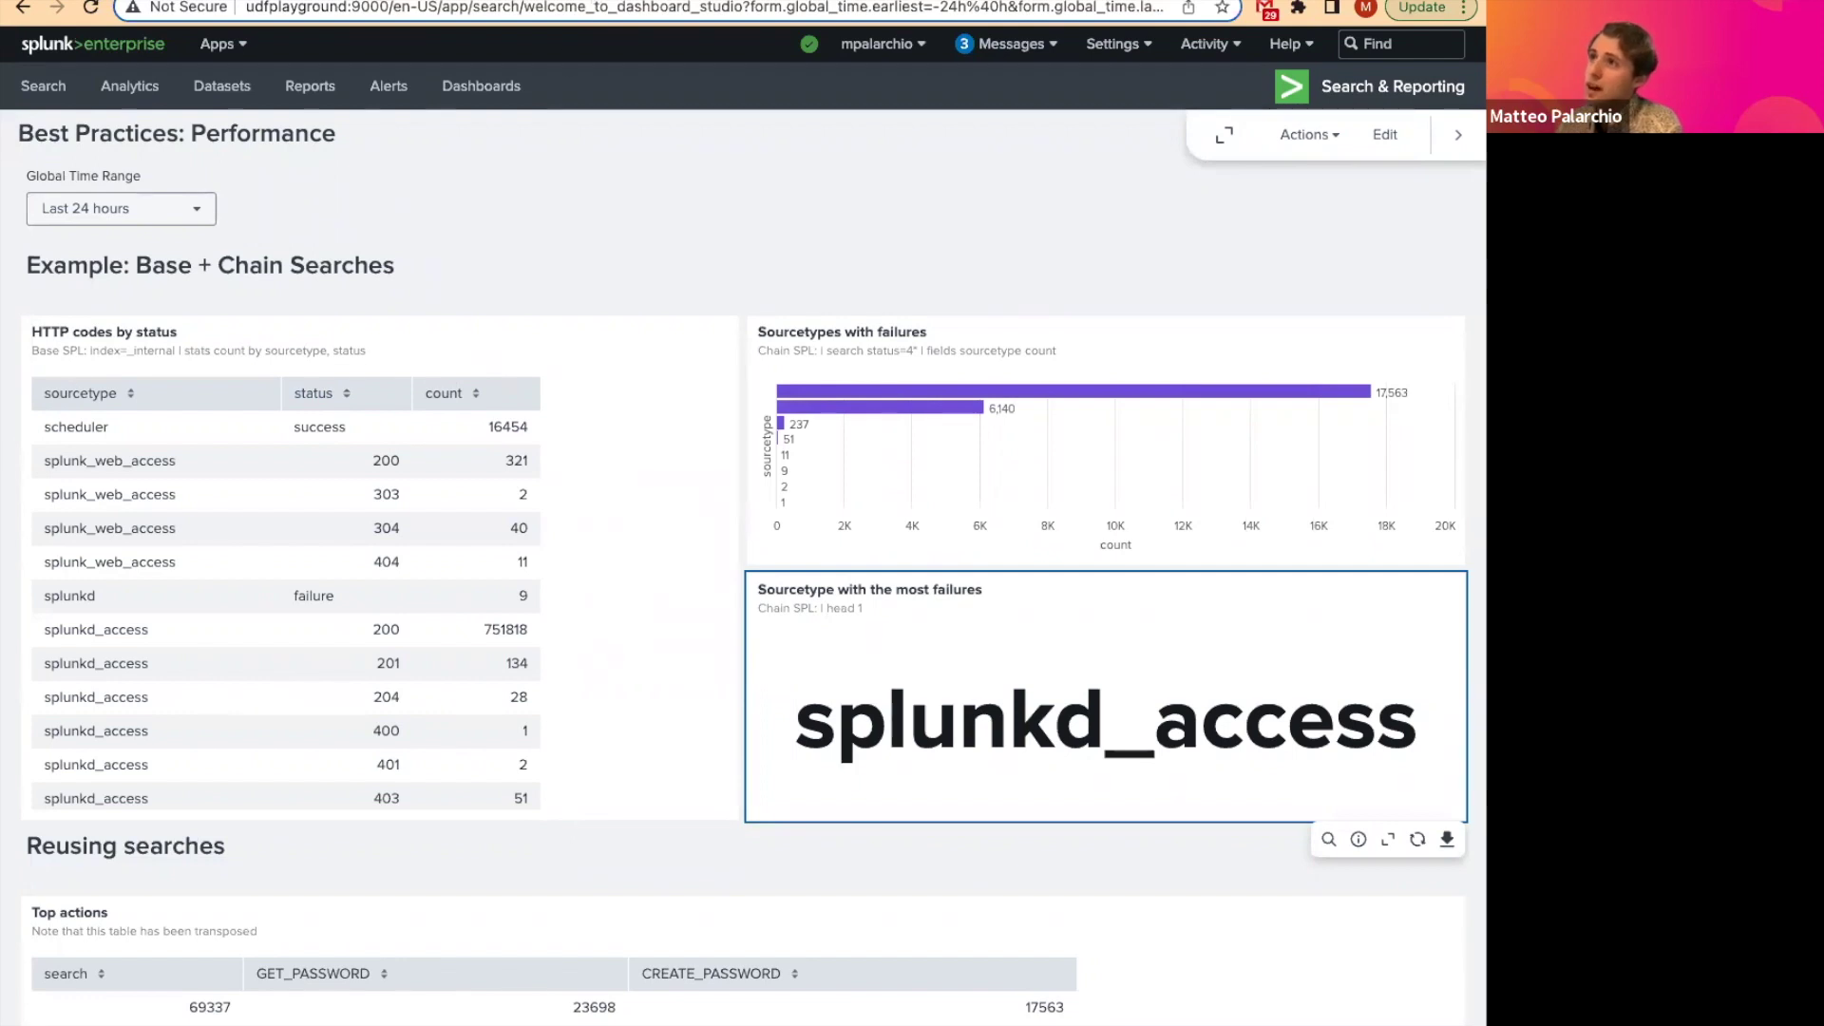
Step: Go to the dashboards listing and open the Example Hub for Dashboard Studio
{"action": "left_click", "coordinate": [480, 86]}
{"action": "right_click", "coordinate": [156, 304]}
{"action": "left_click", "coordinate": [191, 315]}
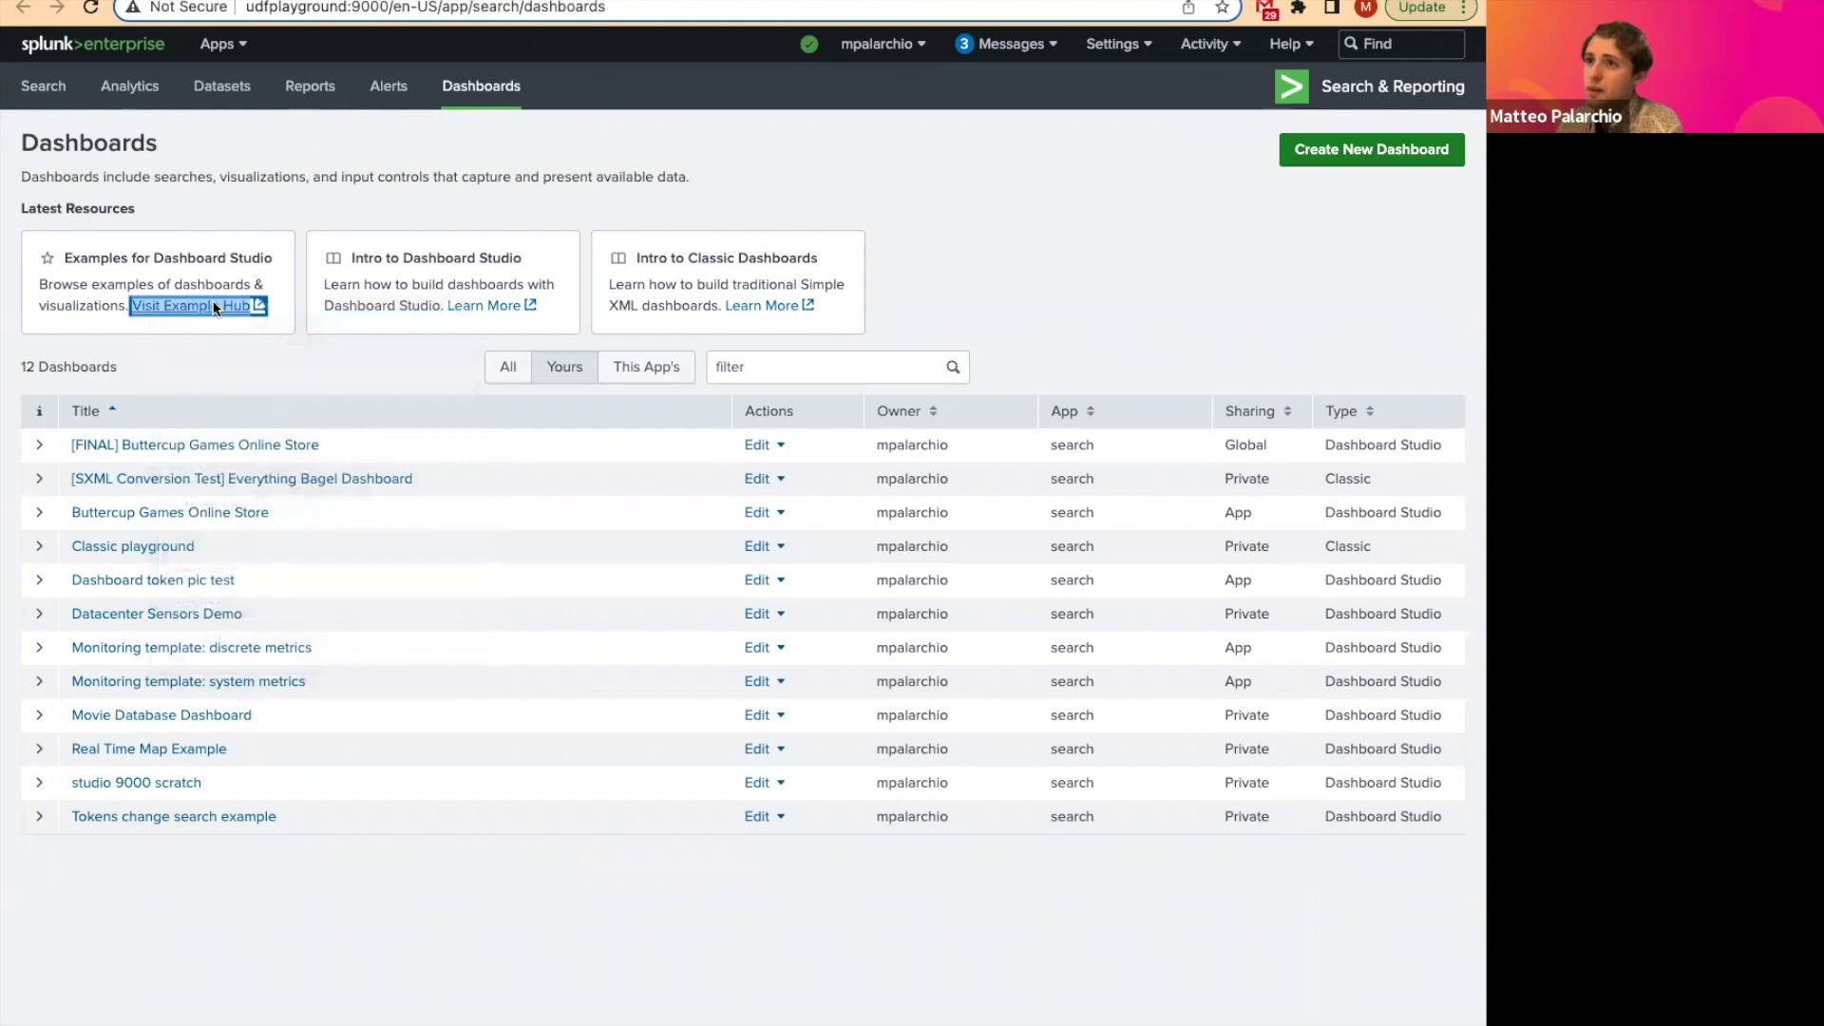
{"action": "key", "text": "Return"}
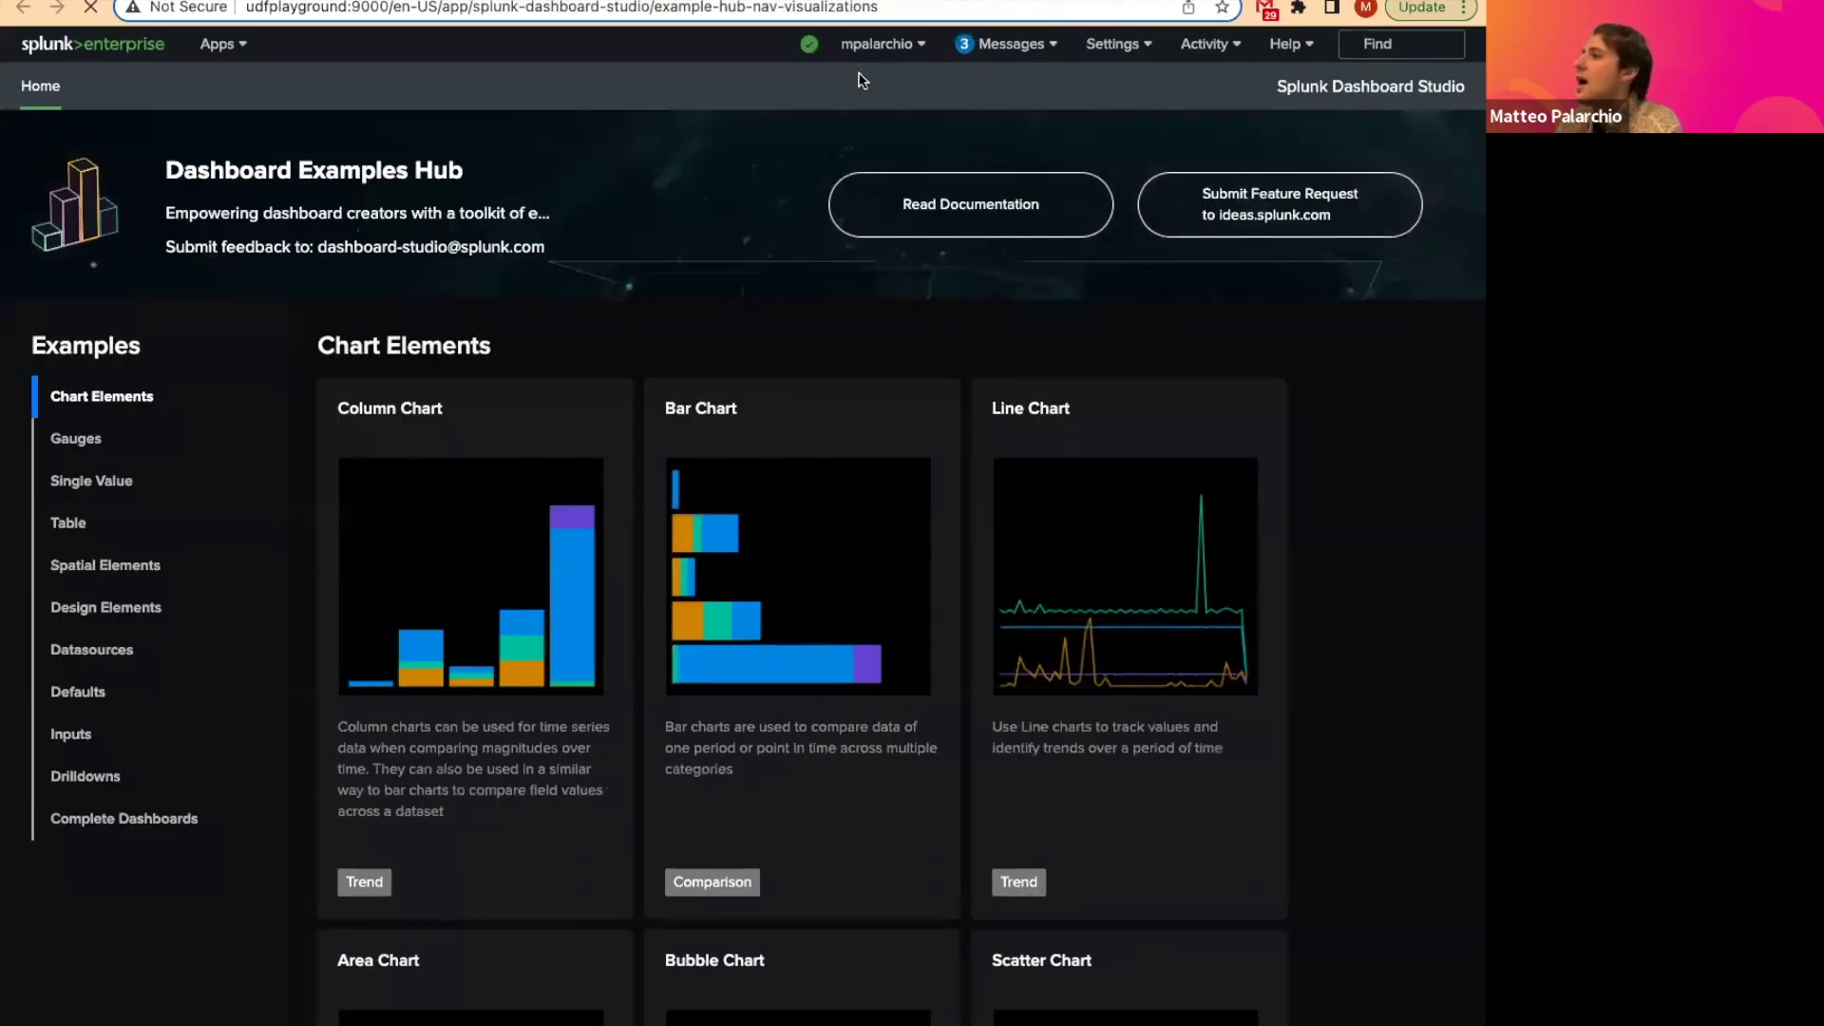
Step: Open the Base and Chain Searches example under Datasources and examine its base search definition and chained visualizations
{"action": "scroll", "coordinate": [1379, 406], "scroll_direction": "down", "scroll_amount": 1}
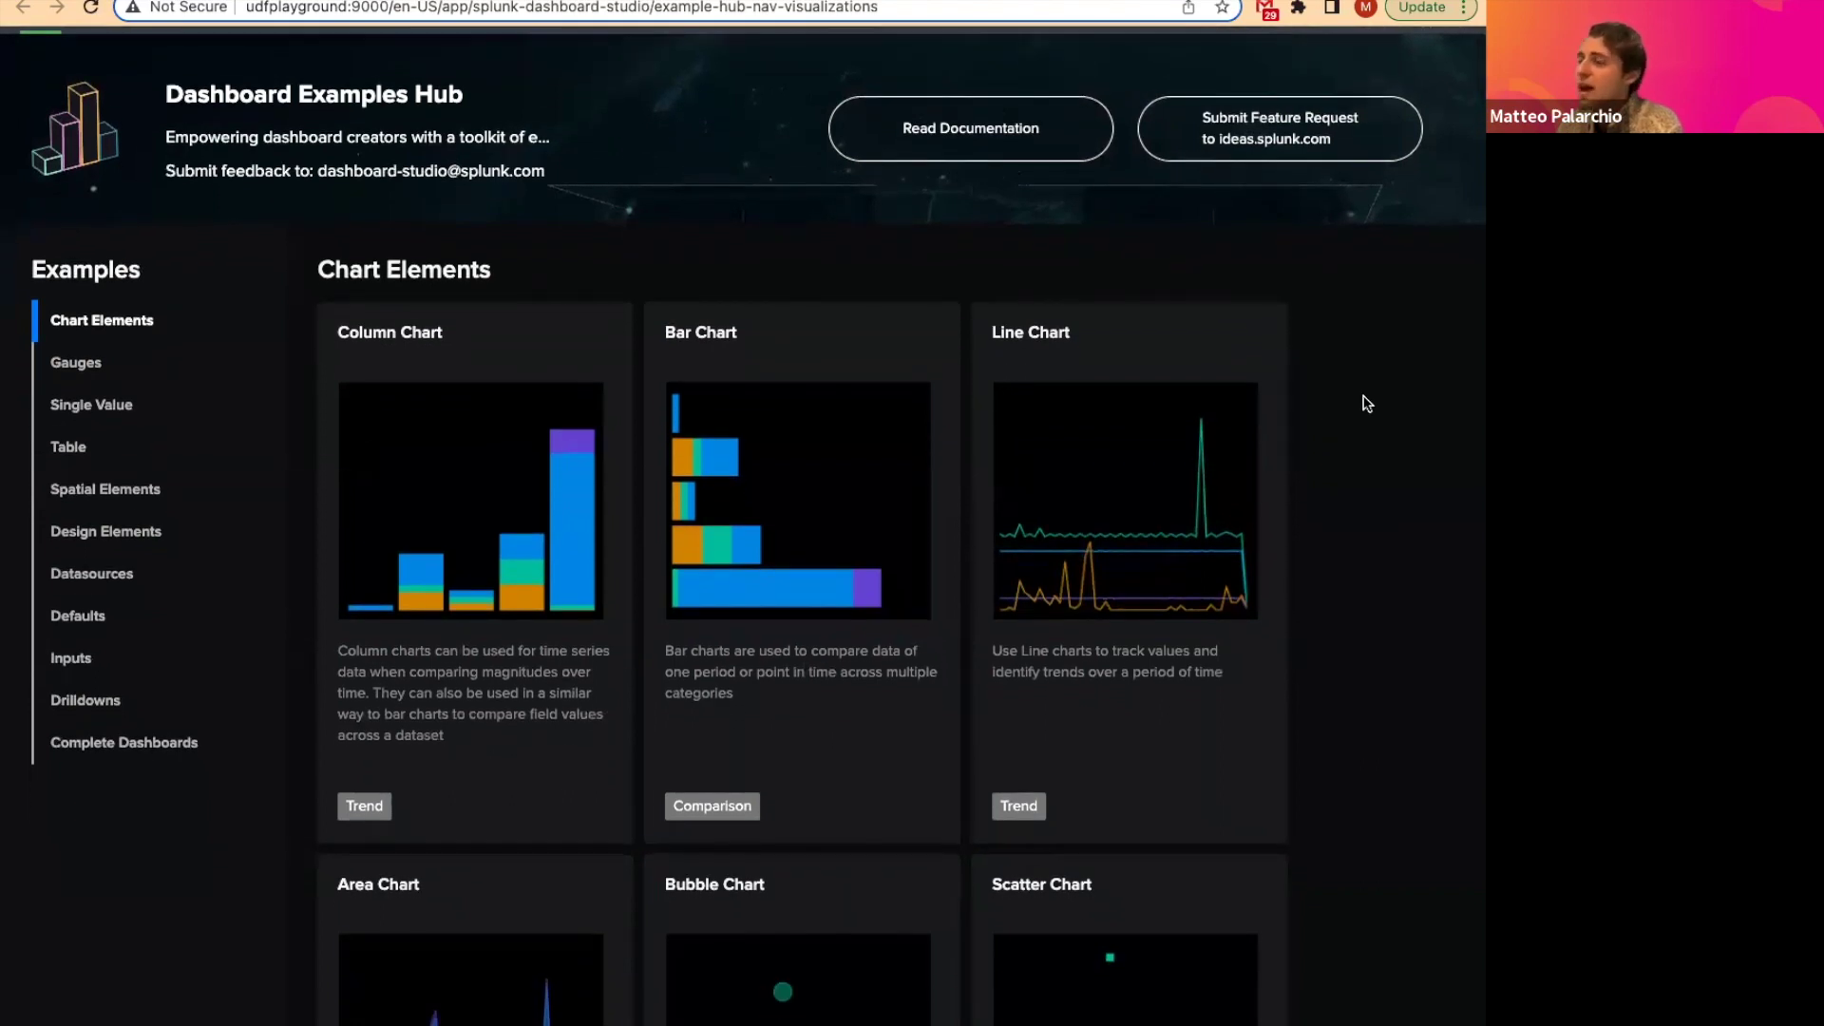
{"action": "scroll", "coordinate": [1353, 401], "scroll_direction": "down", "scroll_amount": 1}
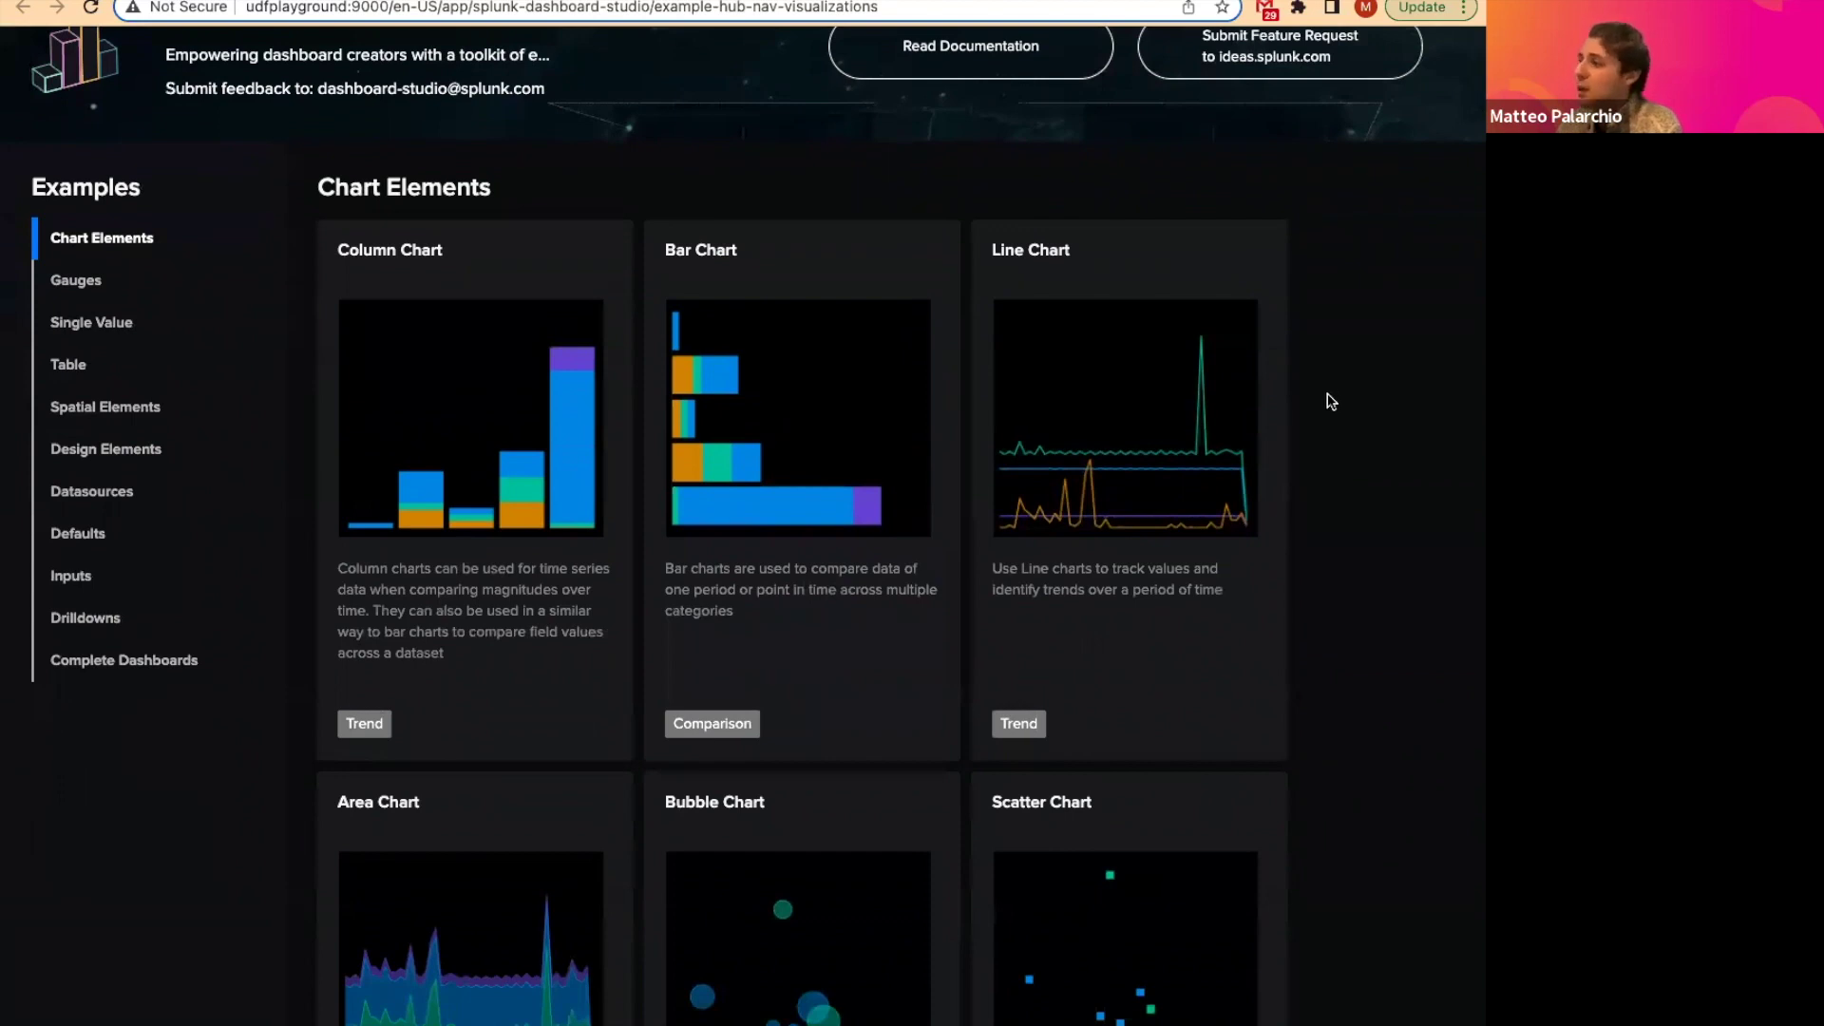
{"action": "left_click", "coordinate": [105, 491]}
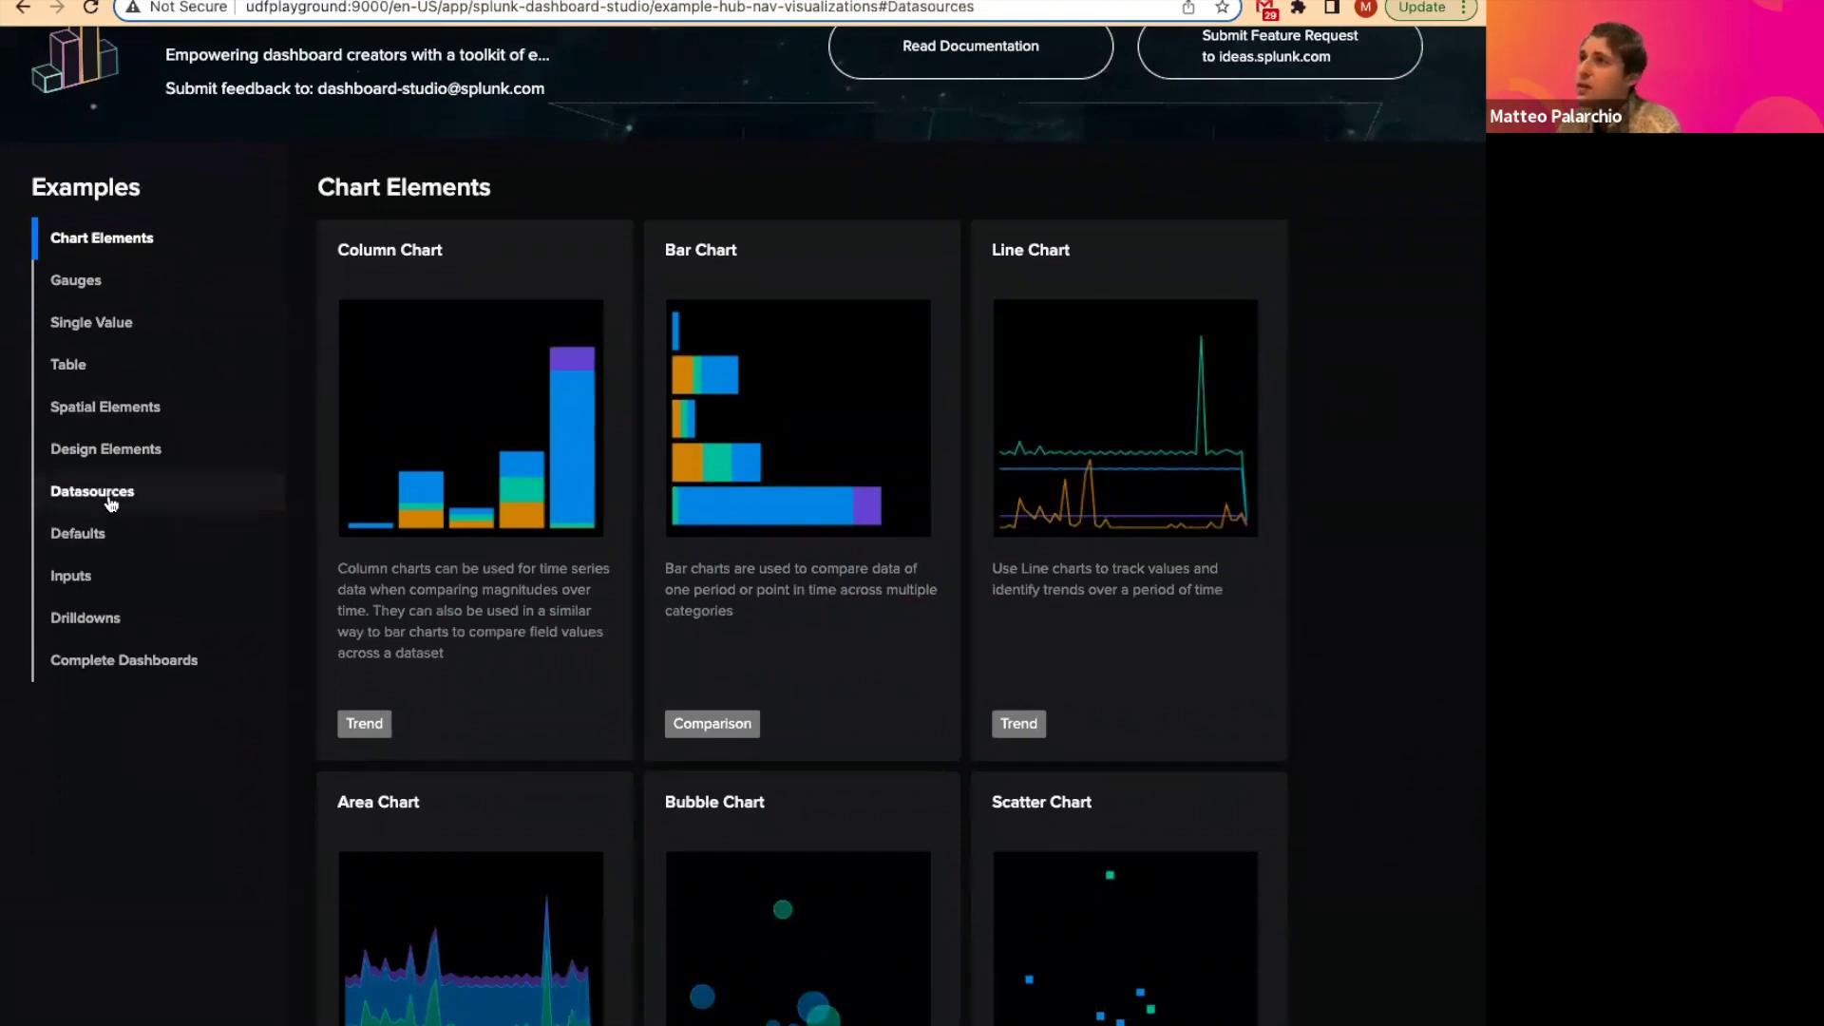
{"action": "left_click", "coordinate": [785, 298]}
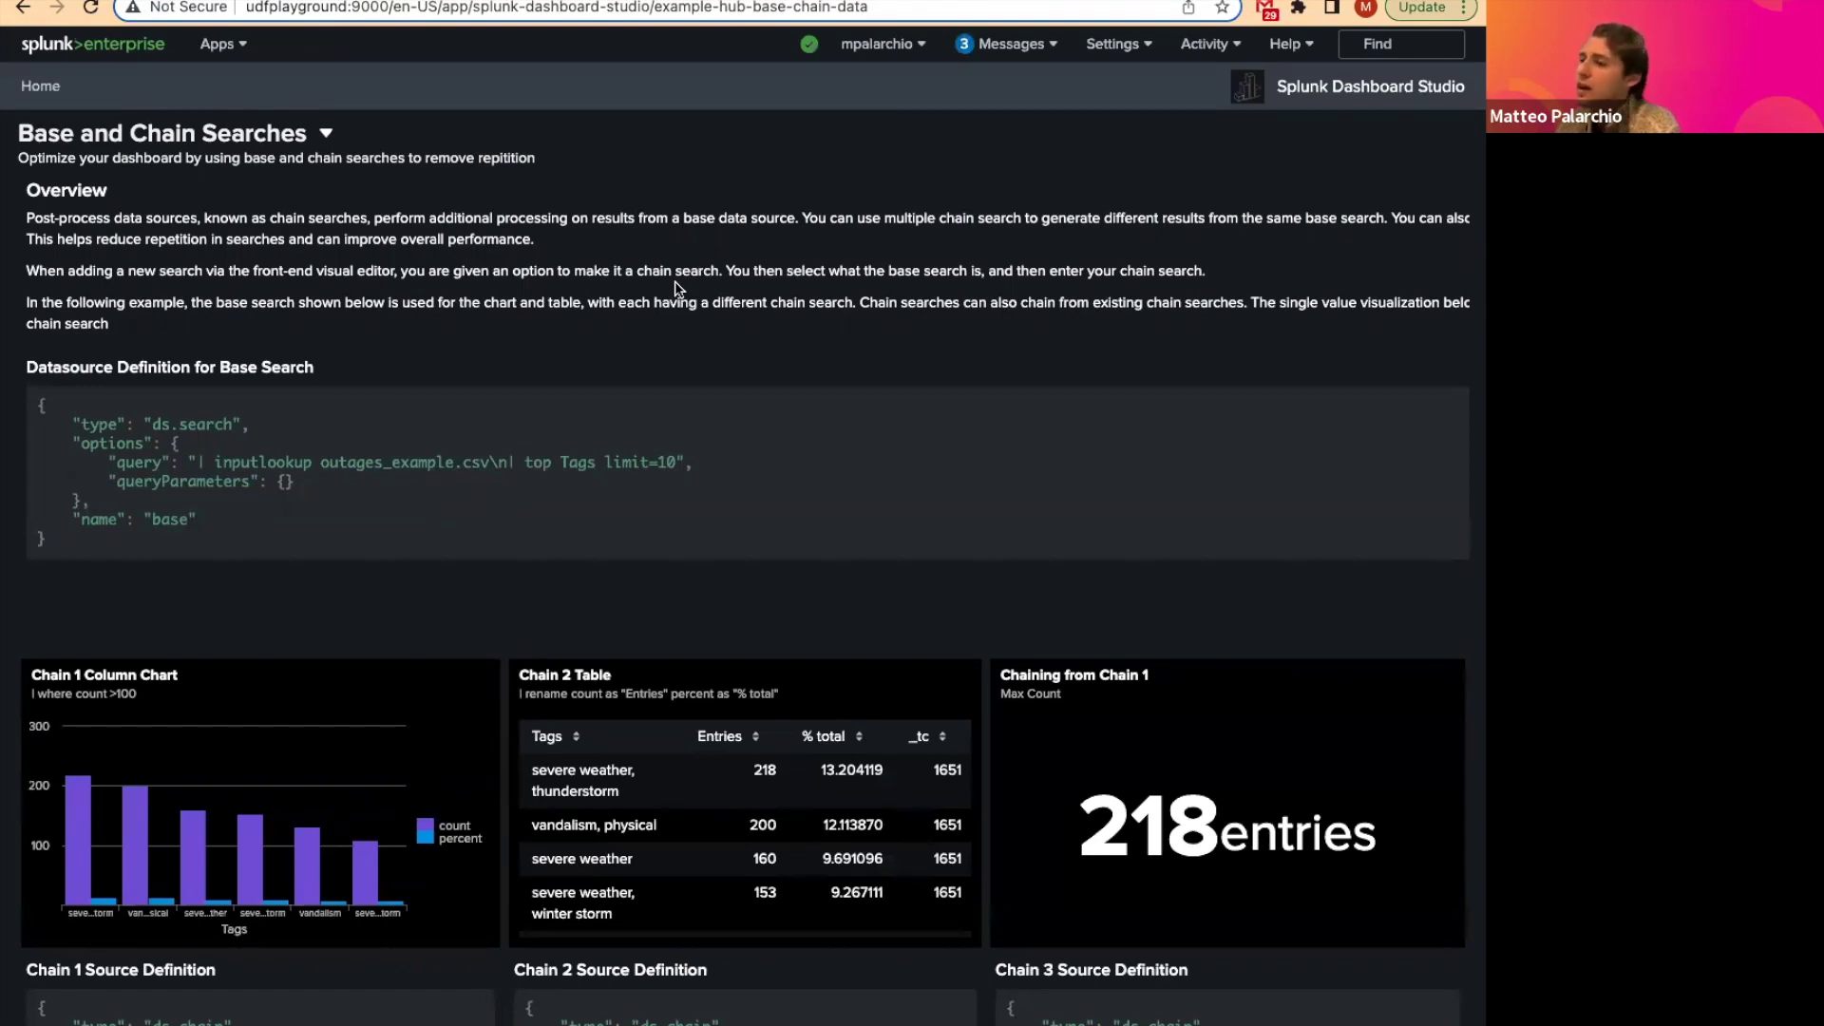
{"action": "scroll", "coordinate": [418, 602], "scroll_direction": "down", "scroll_amount": 1}
{"action": "scroll", "coordinate": [418, 601], "scroll_direction": "down", "scroll_amount": 1}
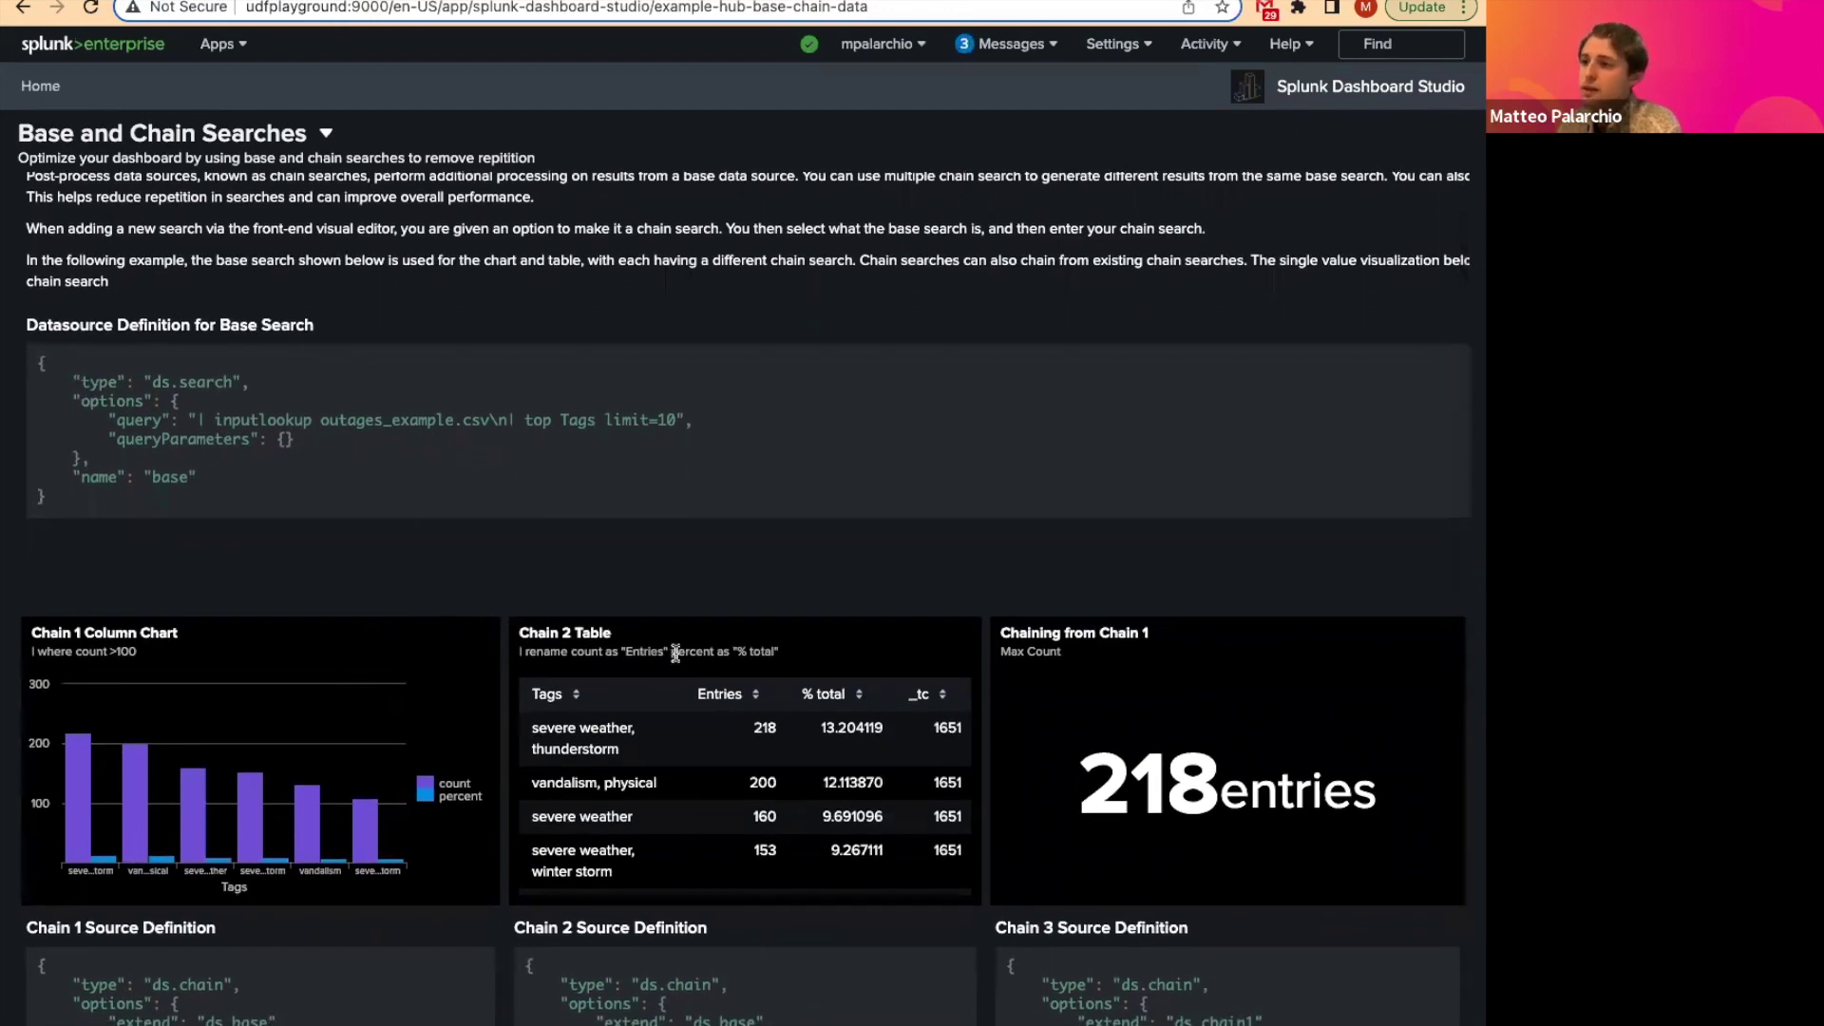
Step: Examine the chain source definitions in the Base and Chain Searches example and return to the Best Practices: Performance dashboard in edit mode
{"action": "scroll", "coordinate": [1012, 598], "scroll_direction": "down", "scroll_amount": 2}
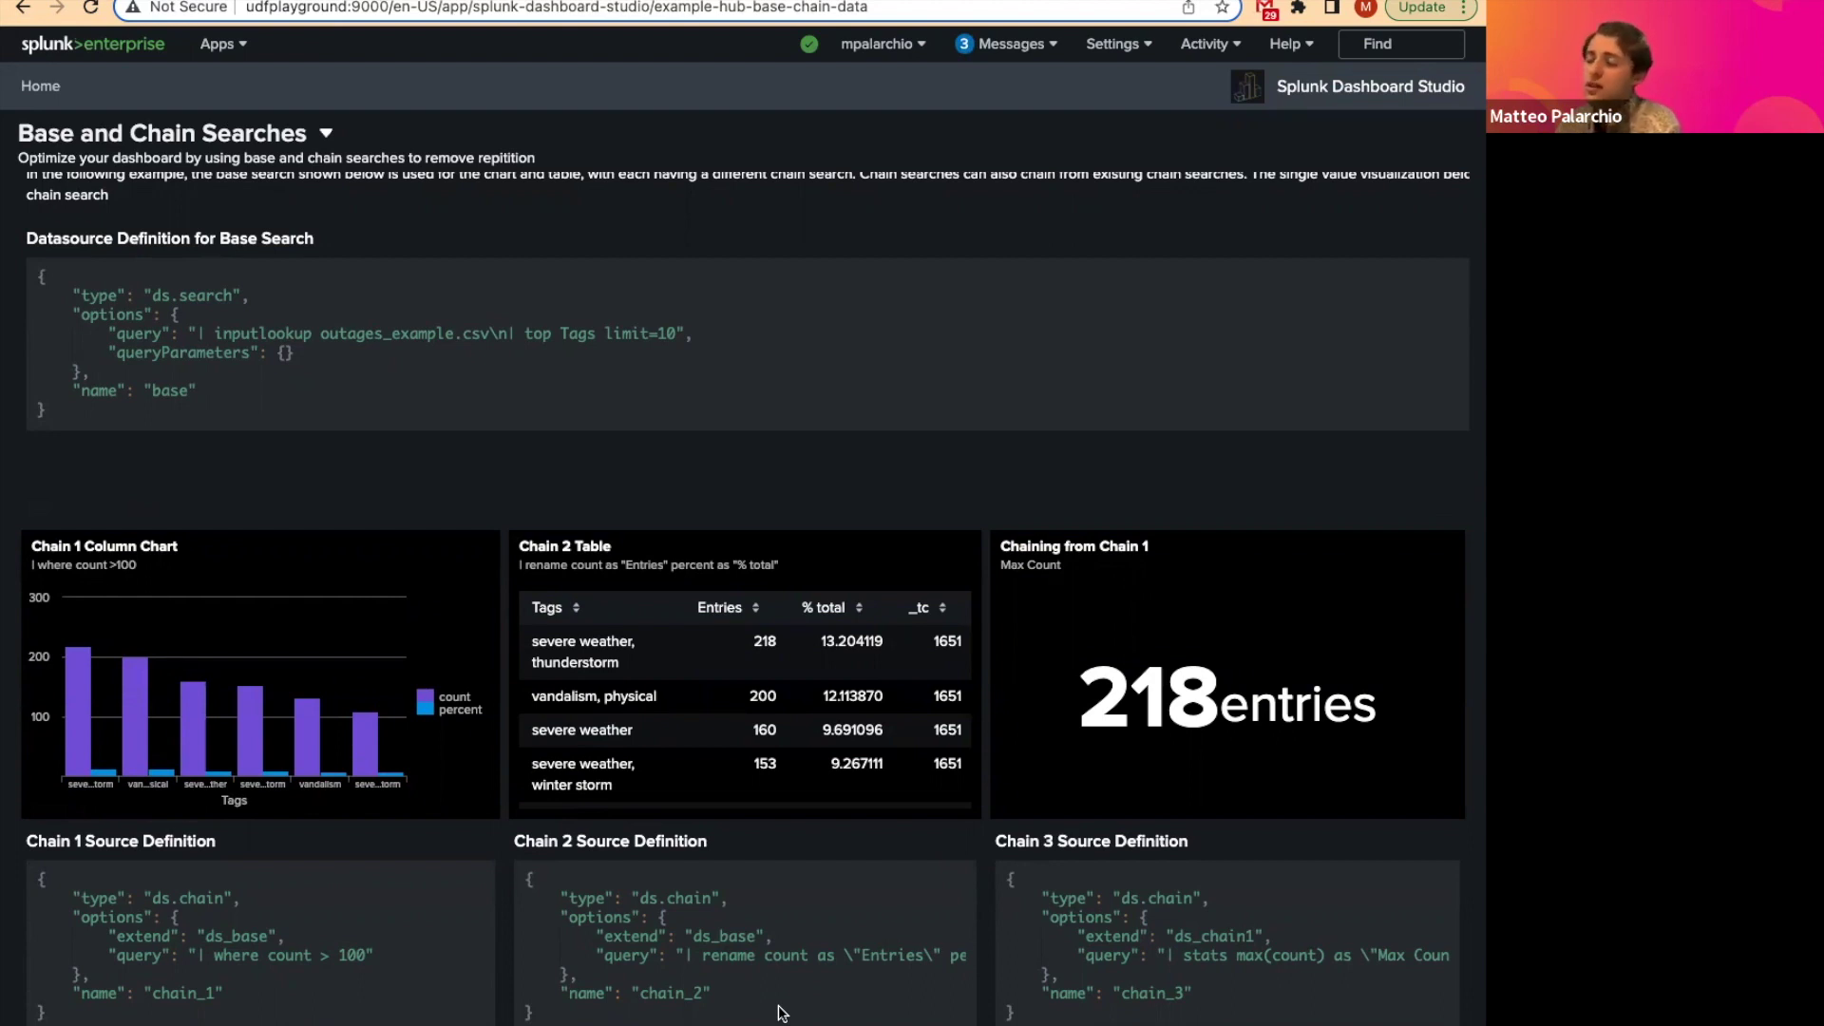
{"action": "scroll", "coordinate": [875, 500], "scroll_direction": "up", "scroll_amount": 3}
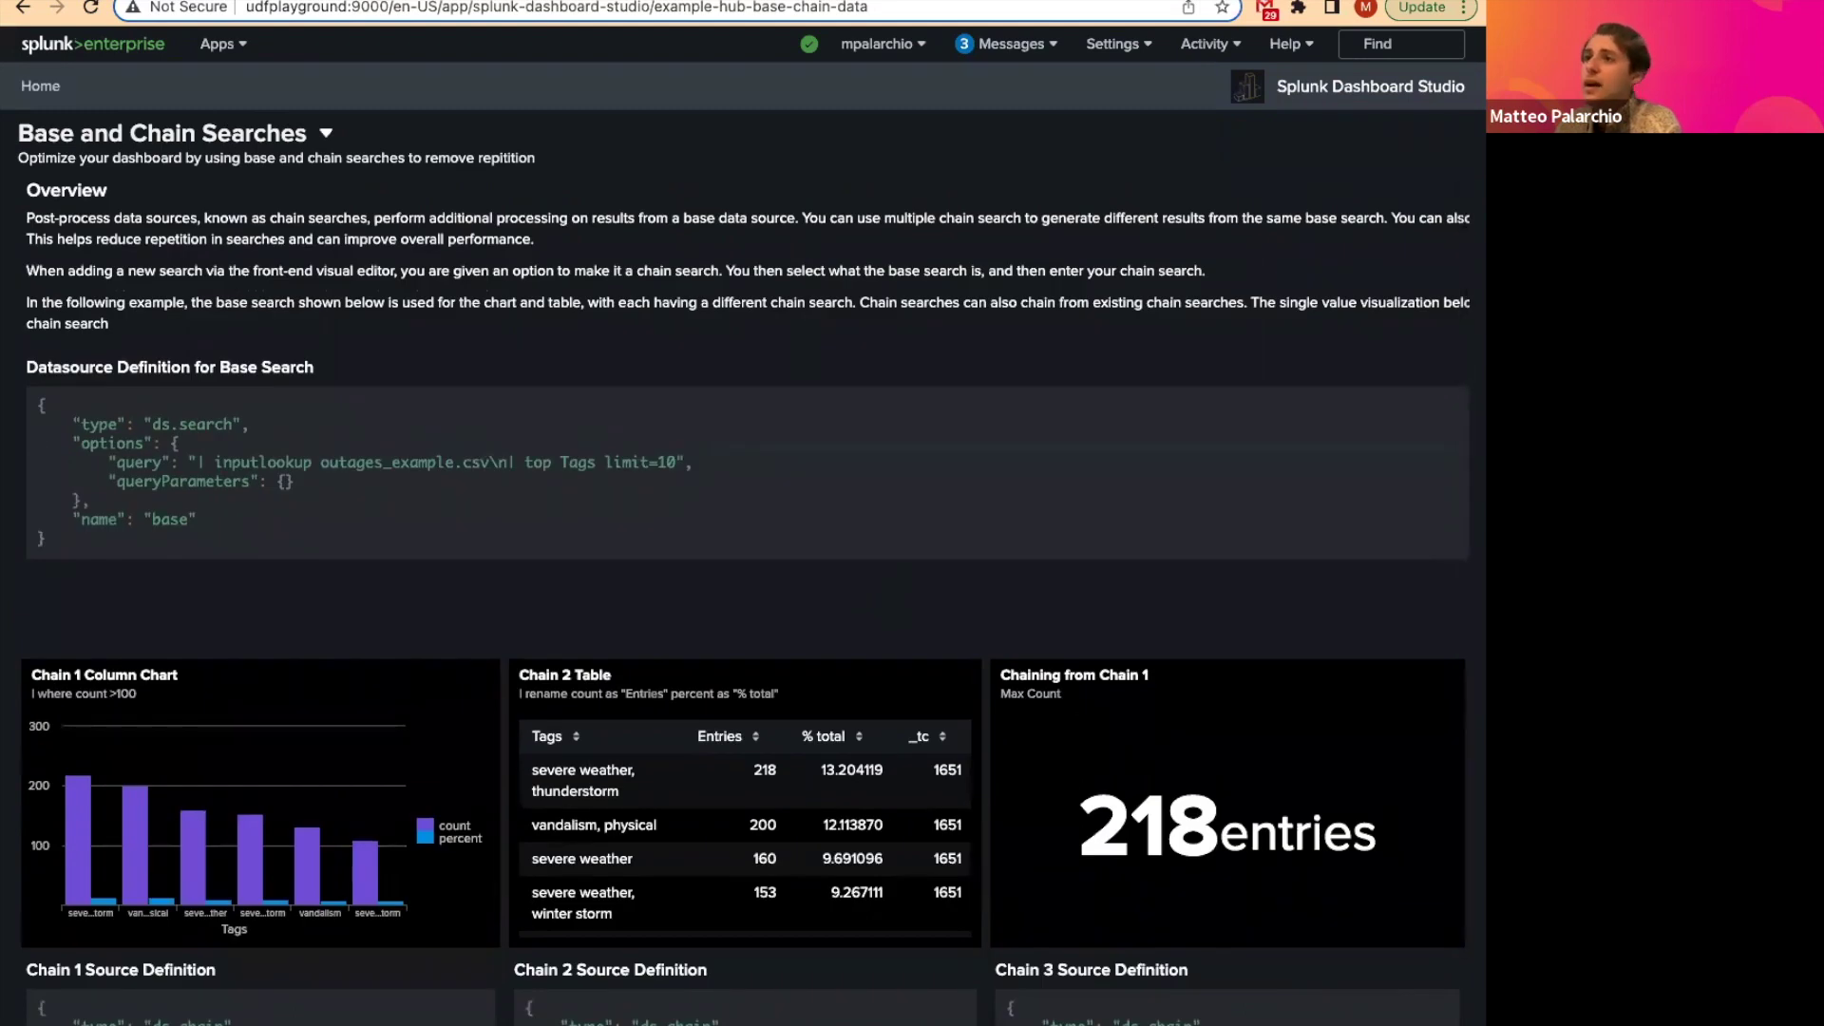
{"action": "key", "text": "ctrl+Tab"}
{"action": "left_click", "coordinate": [1388, 135]}
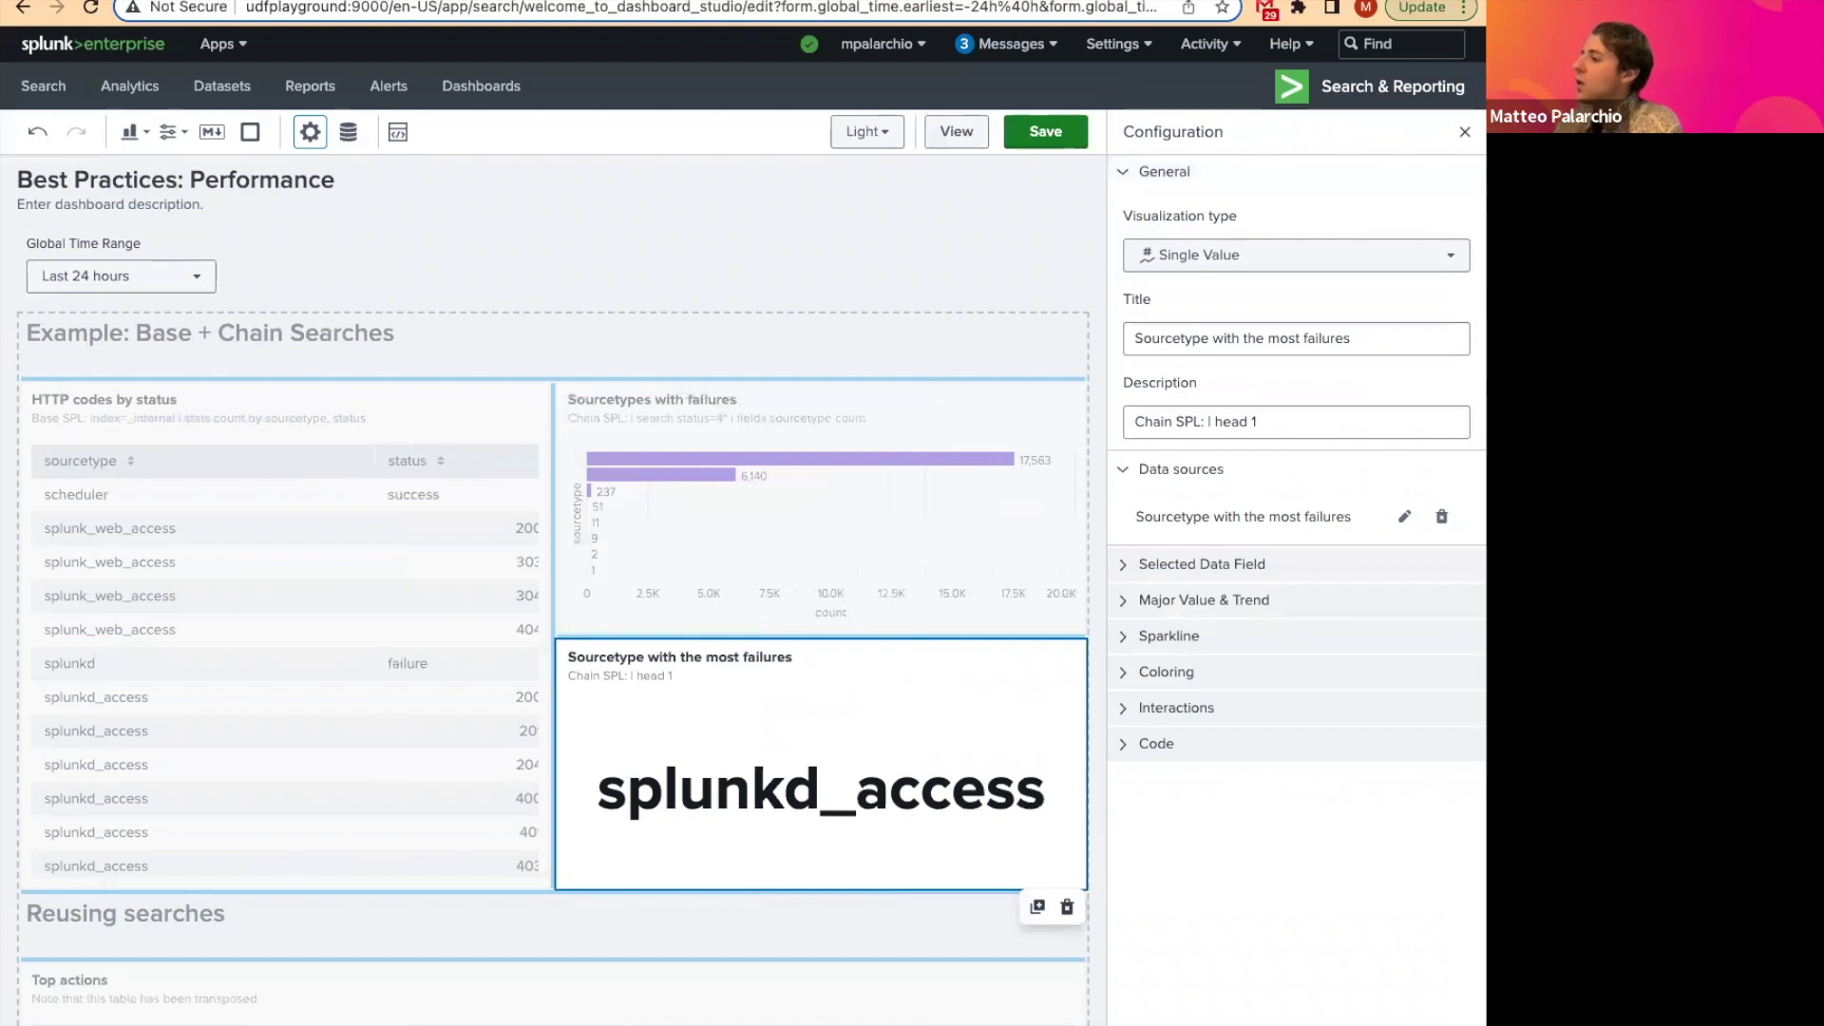
Step: Select the Top actions table in the Reusing searches section and examine the SPL query of its Top 3 Actions data source
{"action": "scroll", "coordinate": [473, 418], "scroll_direction": "down", "scroll_amount": 1}
{"action": "scroll", "coordinate": [473, 420], "scroll_direction": "down", "scroll_amount": 1}
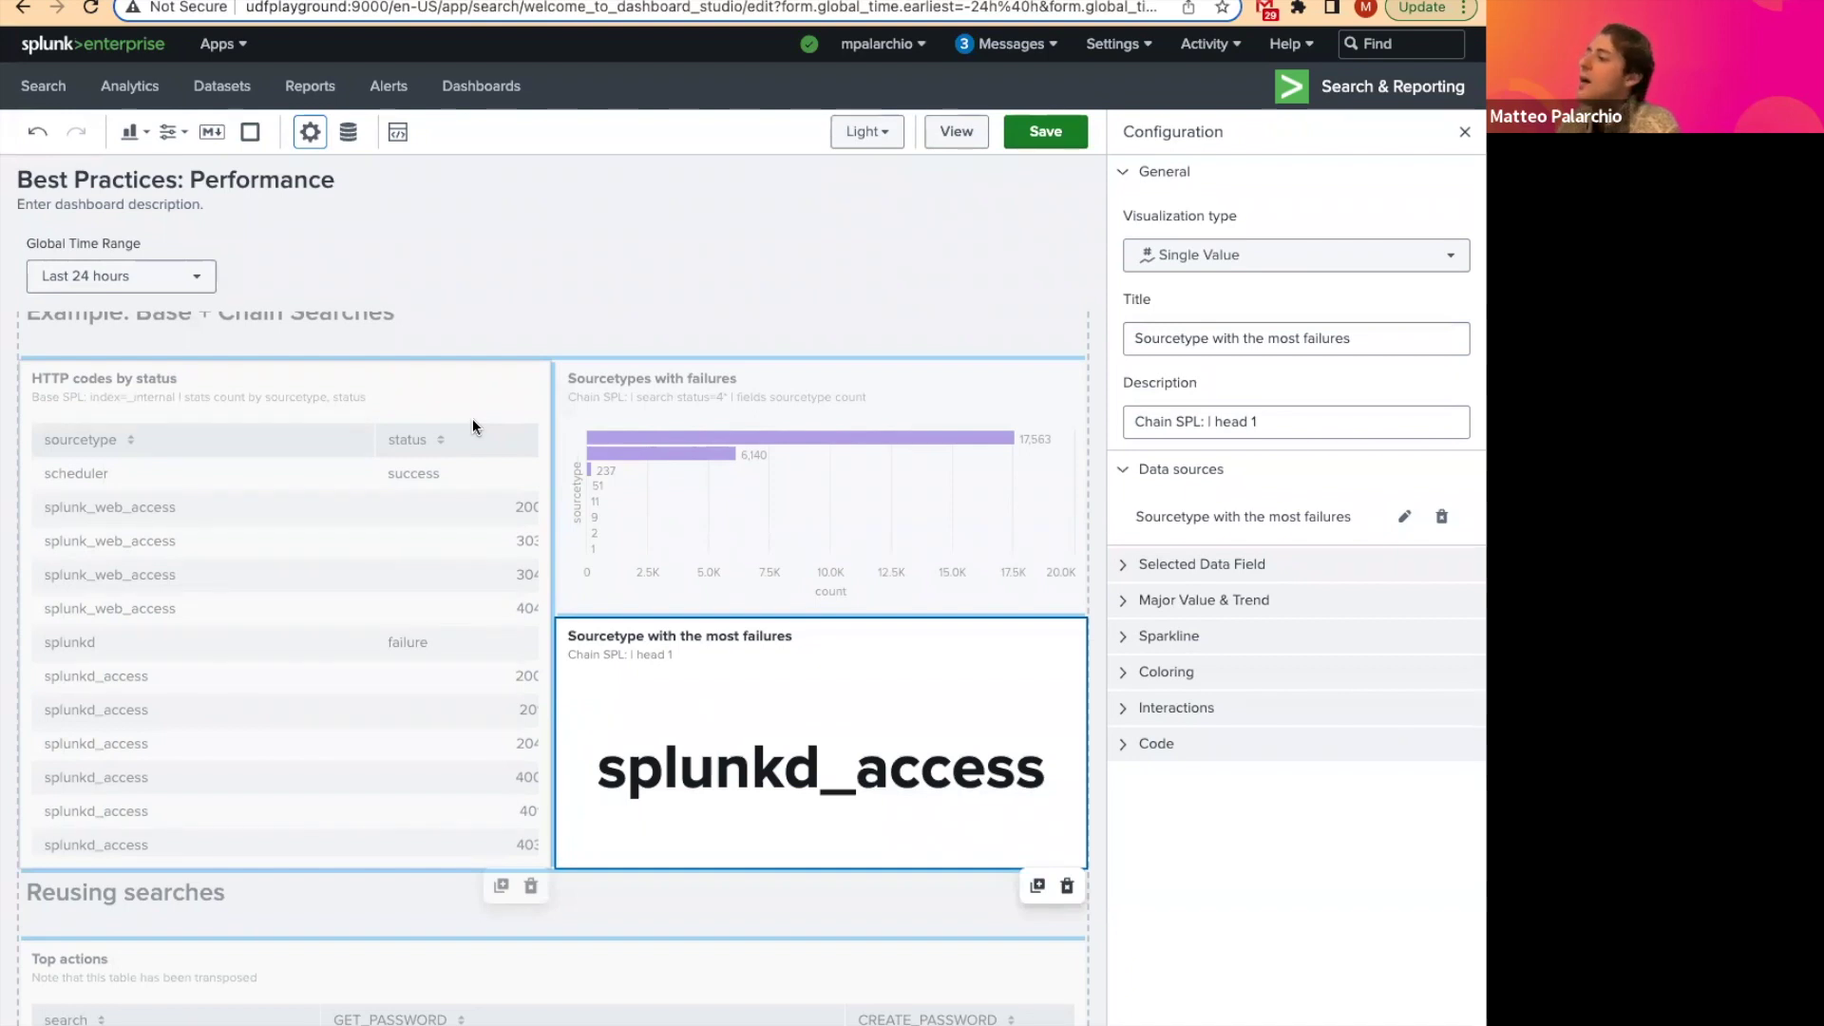
{"action": "scroll", "coordinate": [471, 418], "scroll_direction": "down", "scroll_amount": 1}
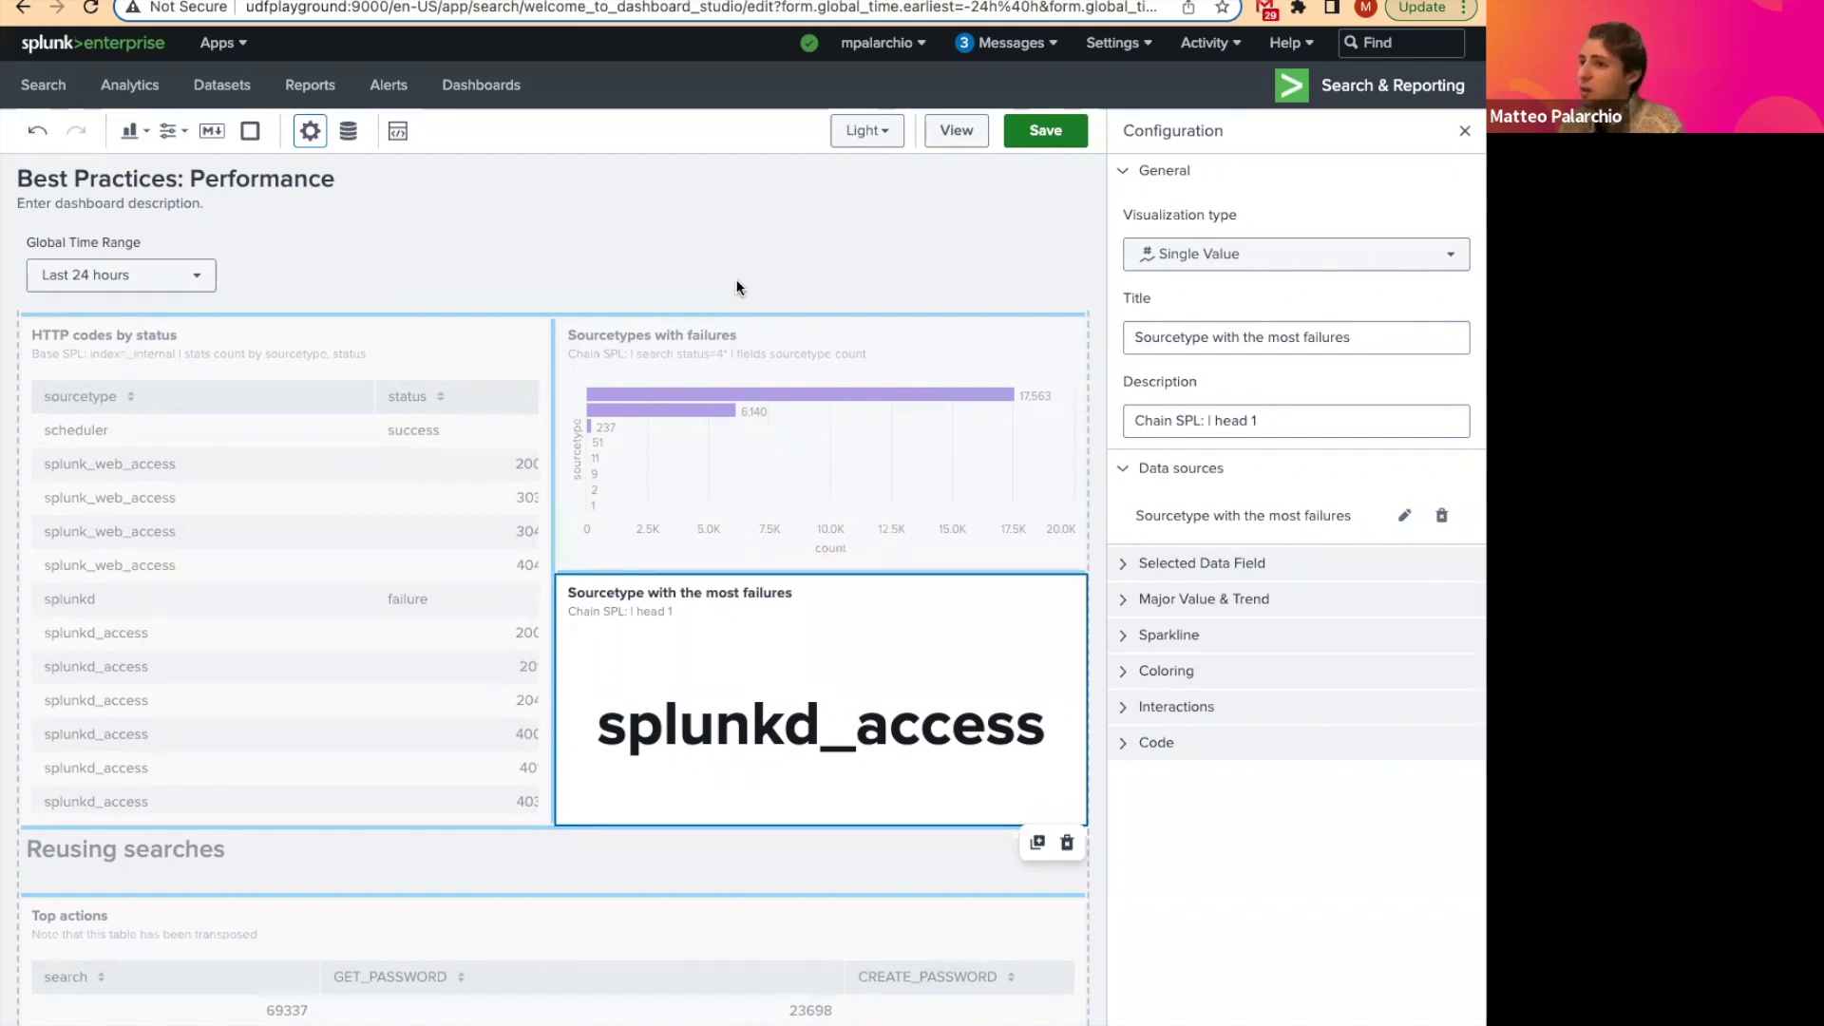
{"action": "scroll", "coordinate": [738, 284], "scroll_direction": "down", "scroll_amount": 2}
{"action": "scroll", "coordinate": [566, 376], "scroll_direction": "down", "scroll_amount": 5}
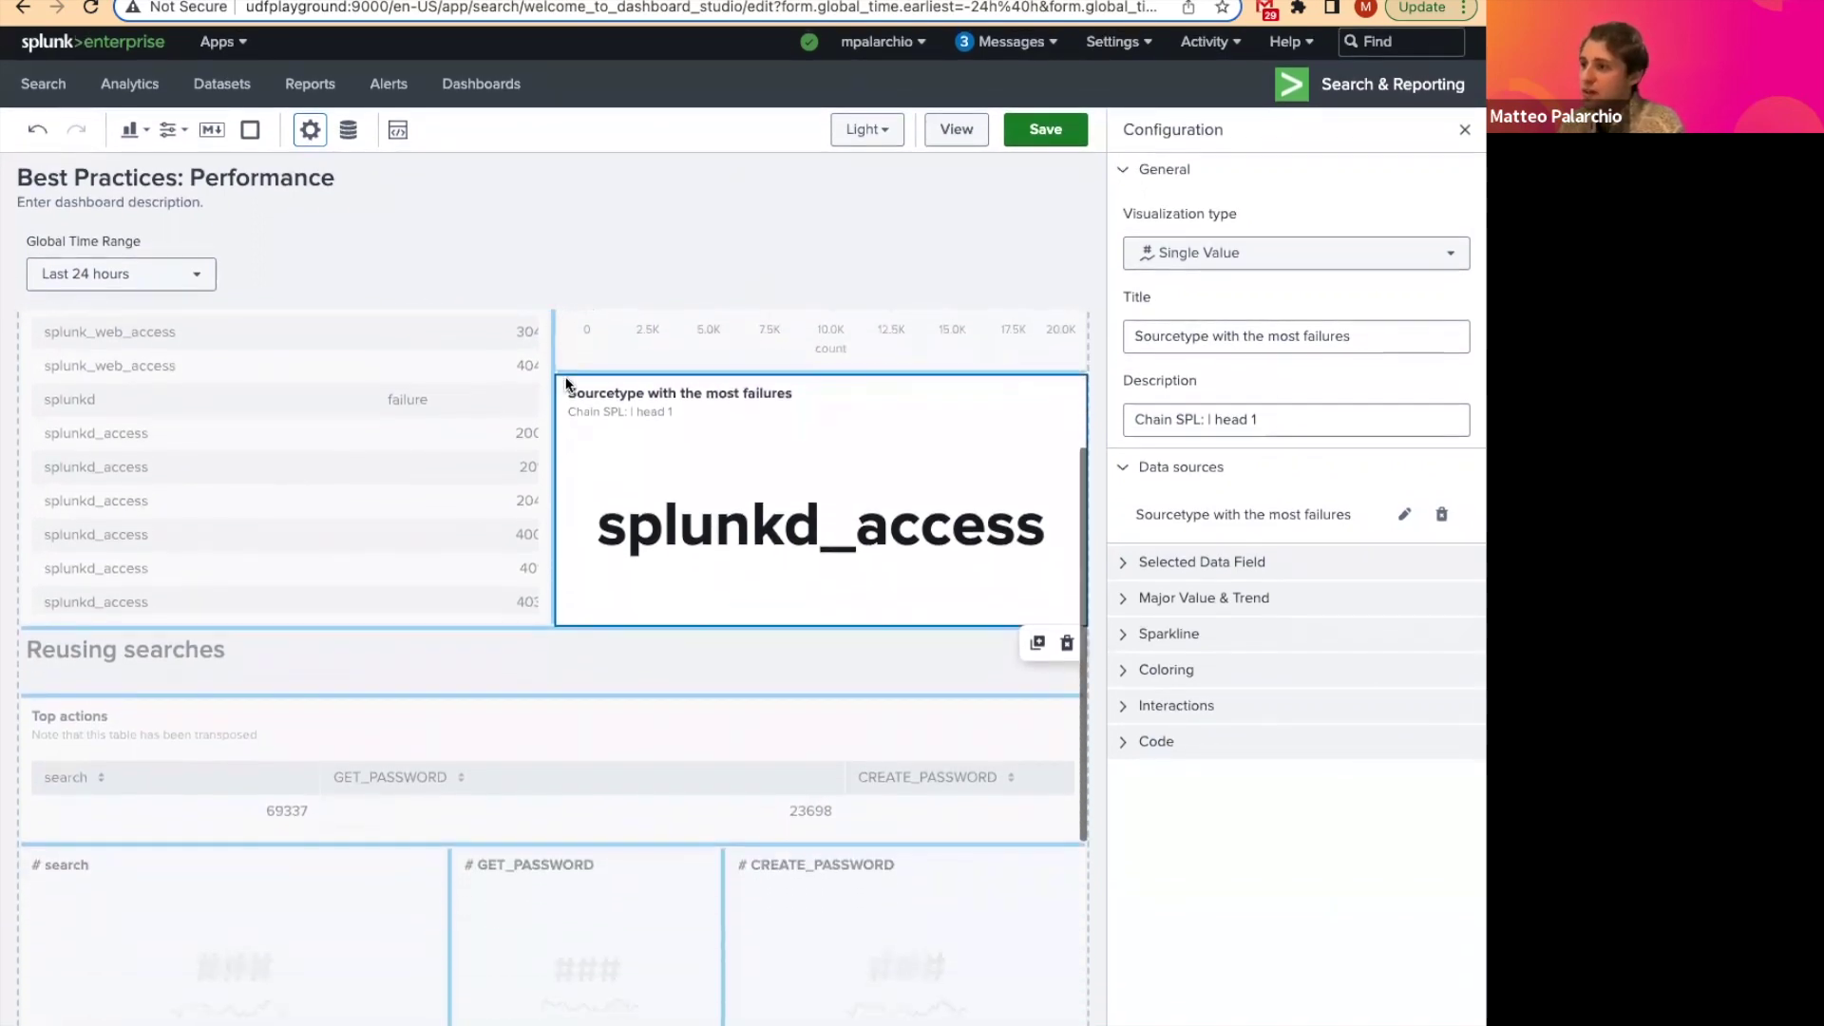
{"action": "scroll", "coordinate": [559, 376], "scroll_direction": "down", "scroll_amount": 1}
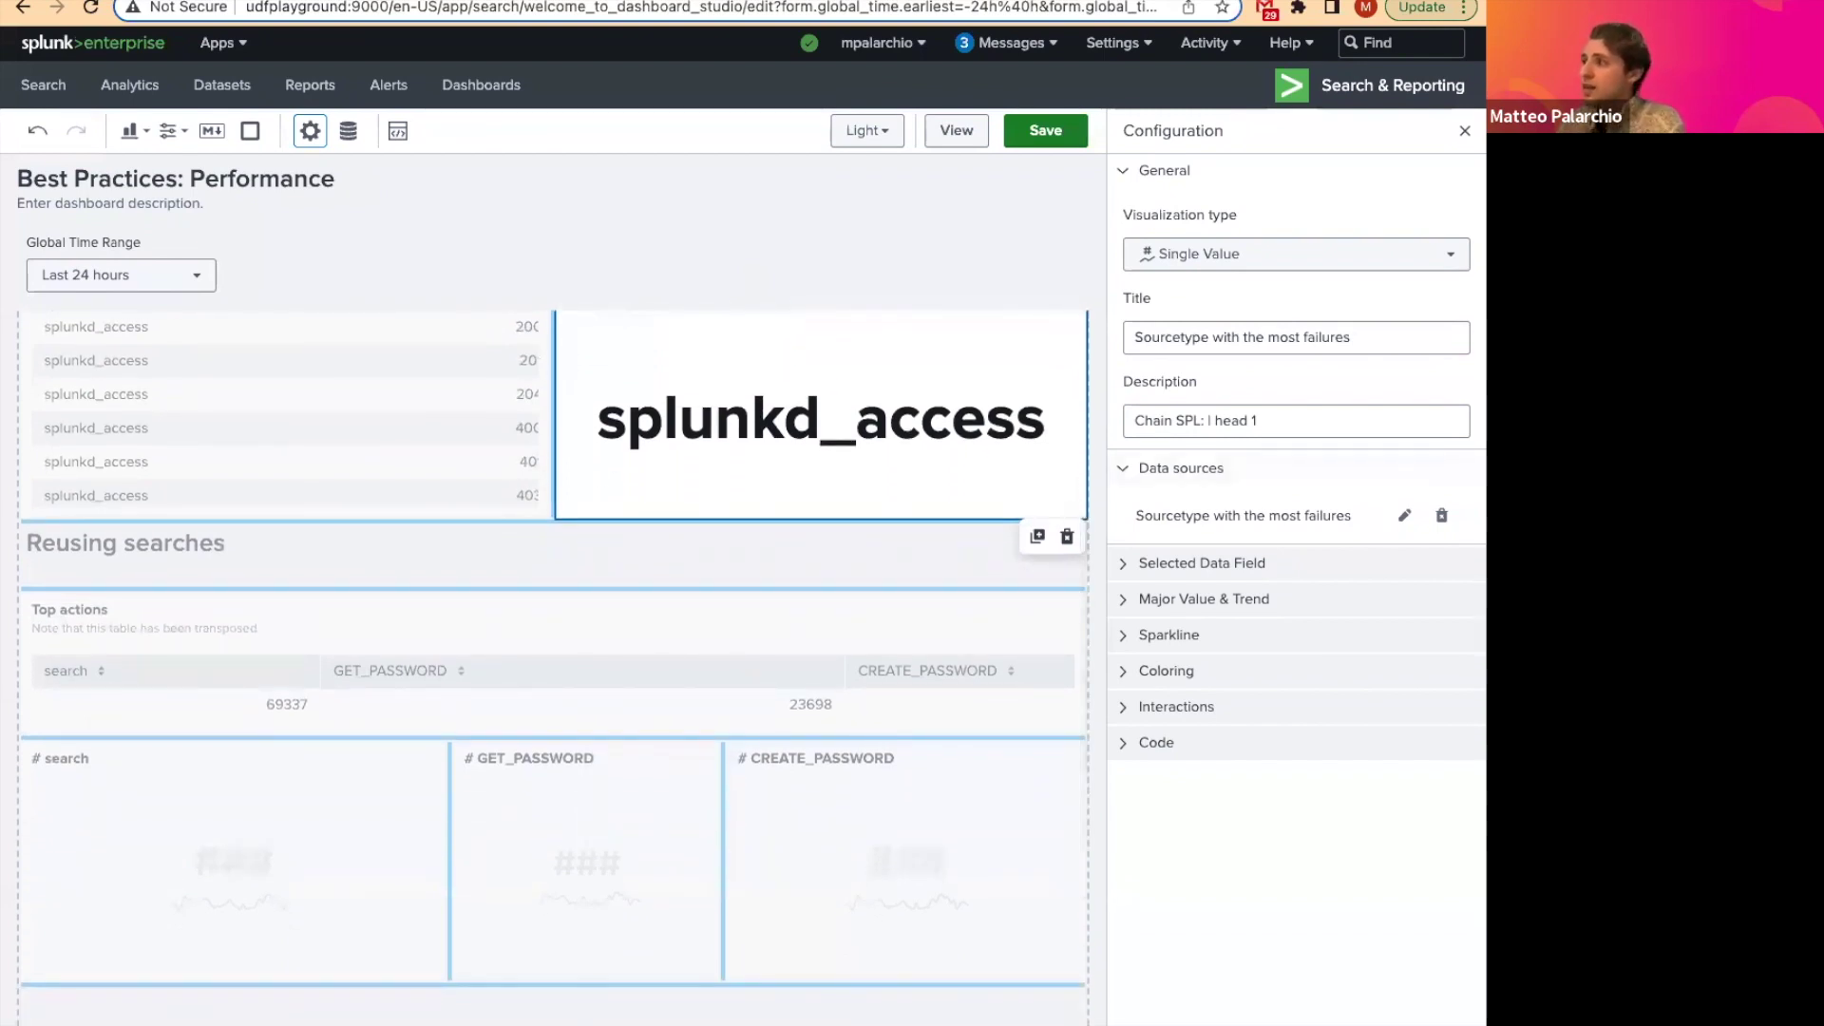
{"action": "left_click", "coordinate": [436, 613]}
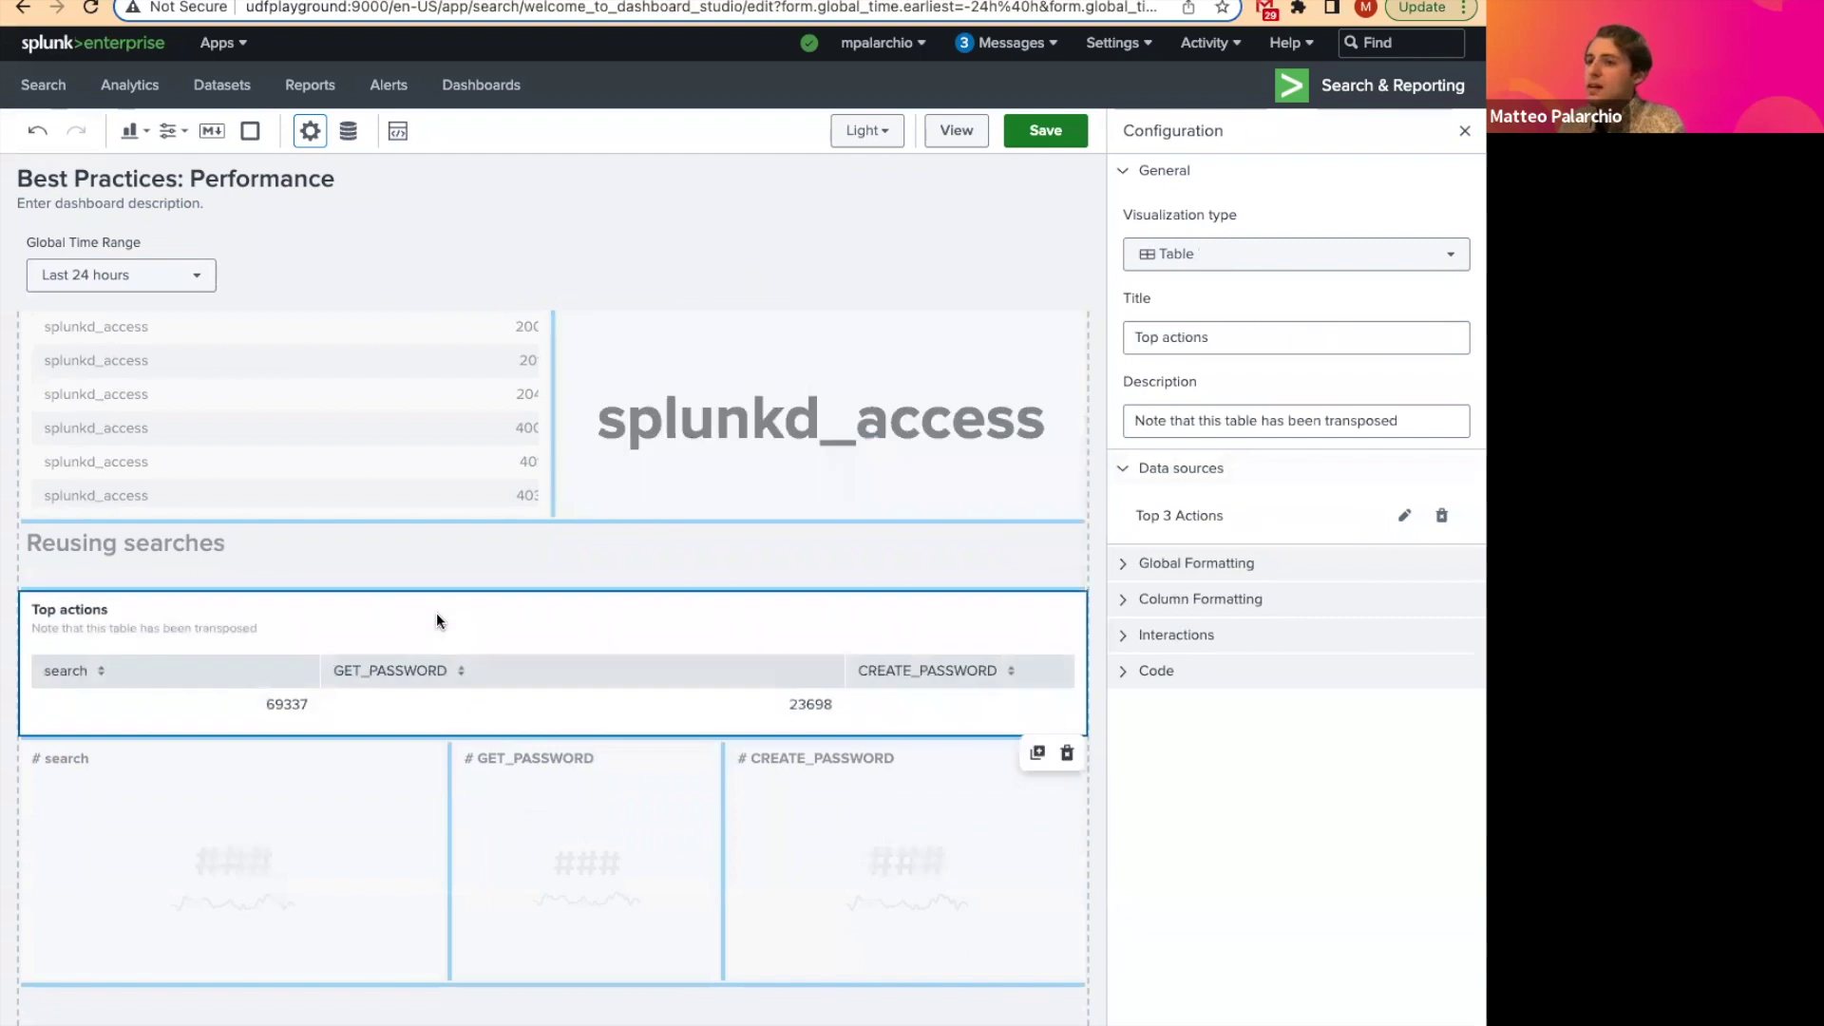
{"action": "scroll", "coordinate": [1064, 485], "scroll_direction": "down", "scroll_amount": 1}
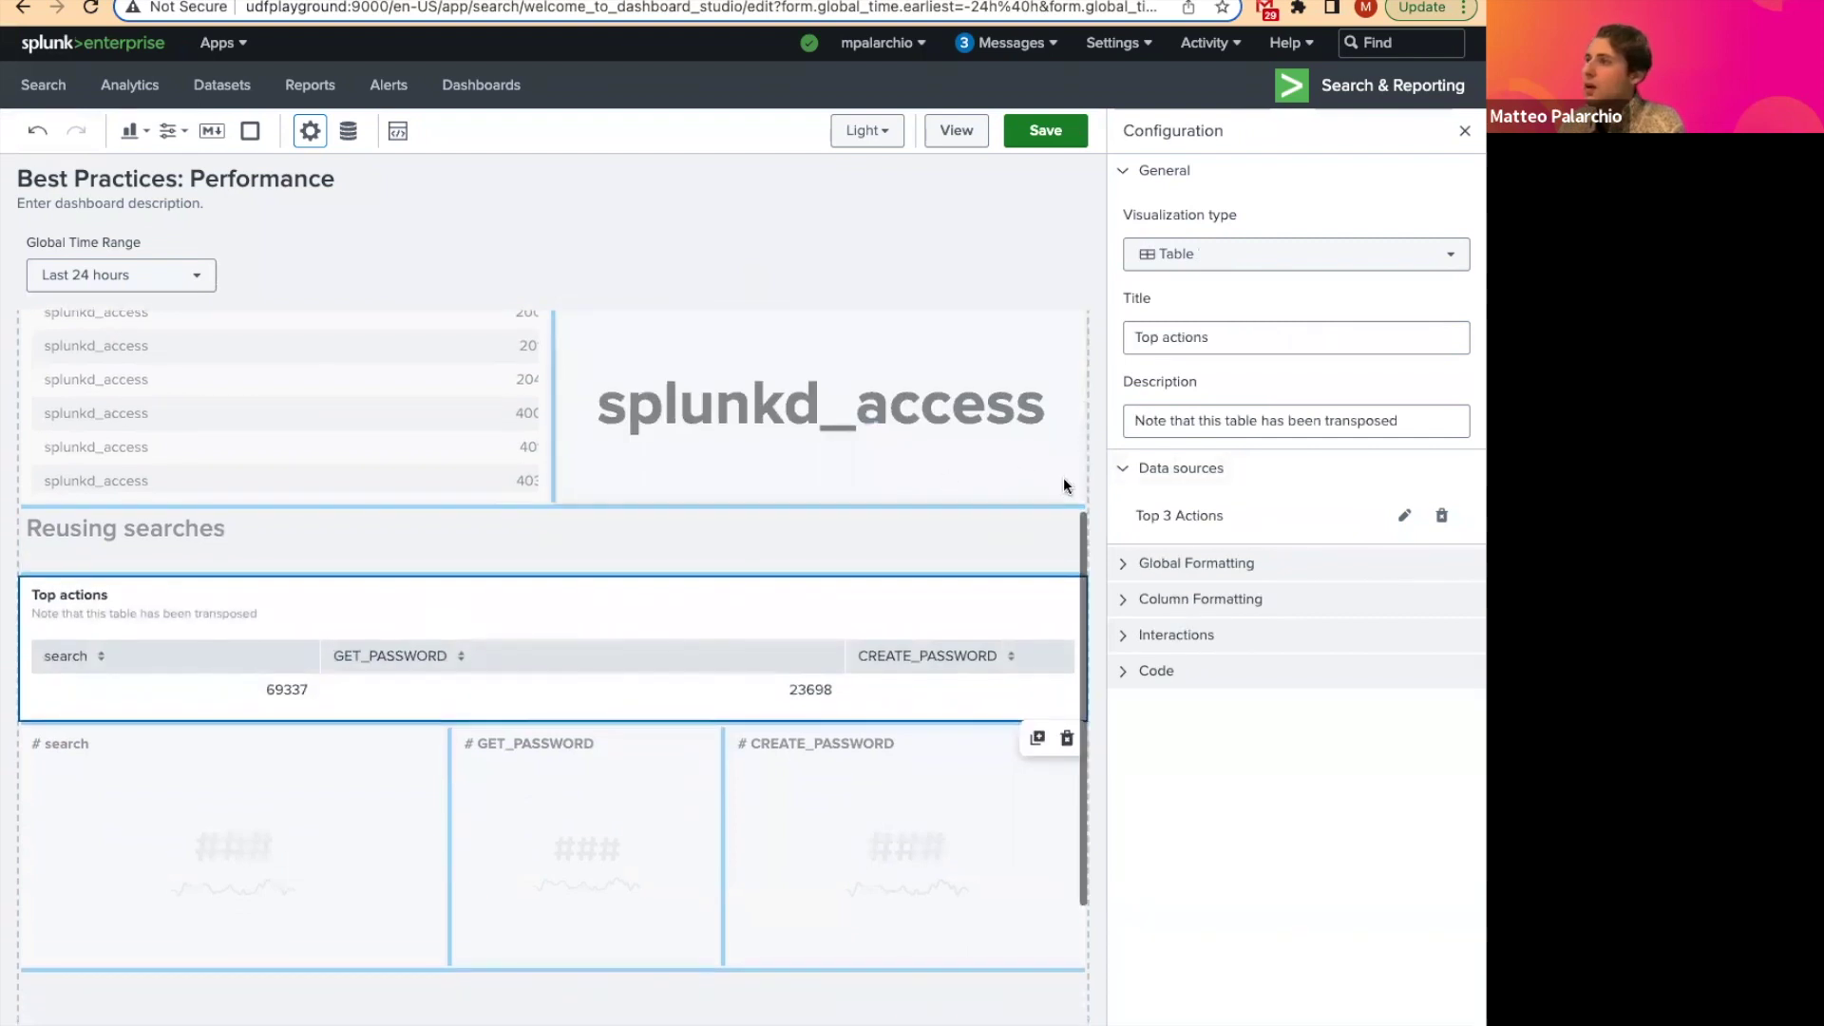
{"action": "left_click", "coordinate": [1404, 516]}
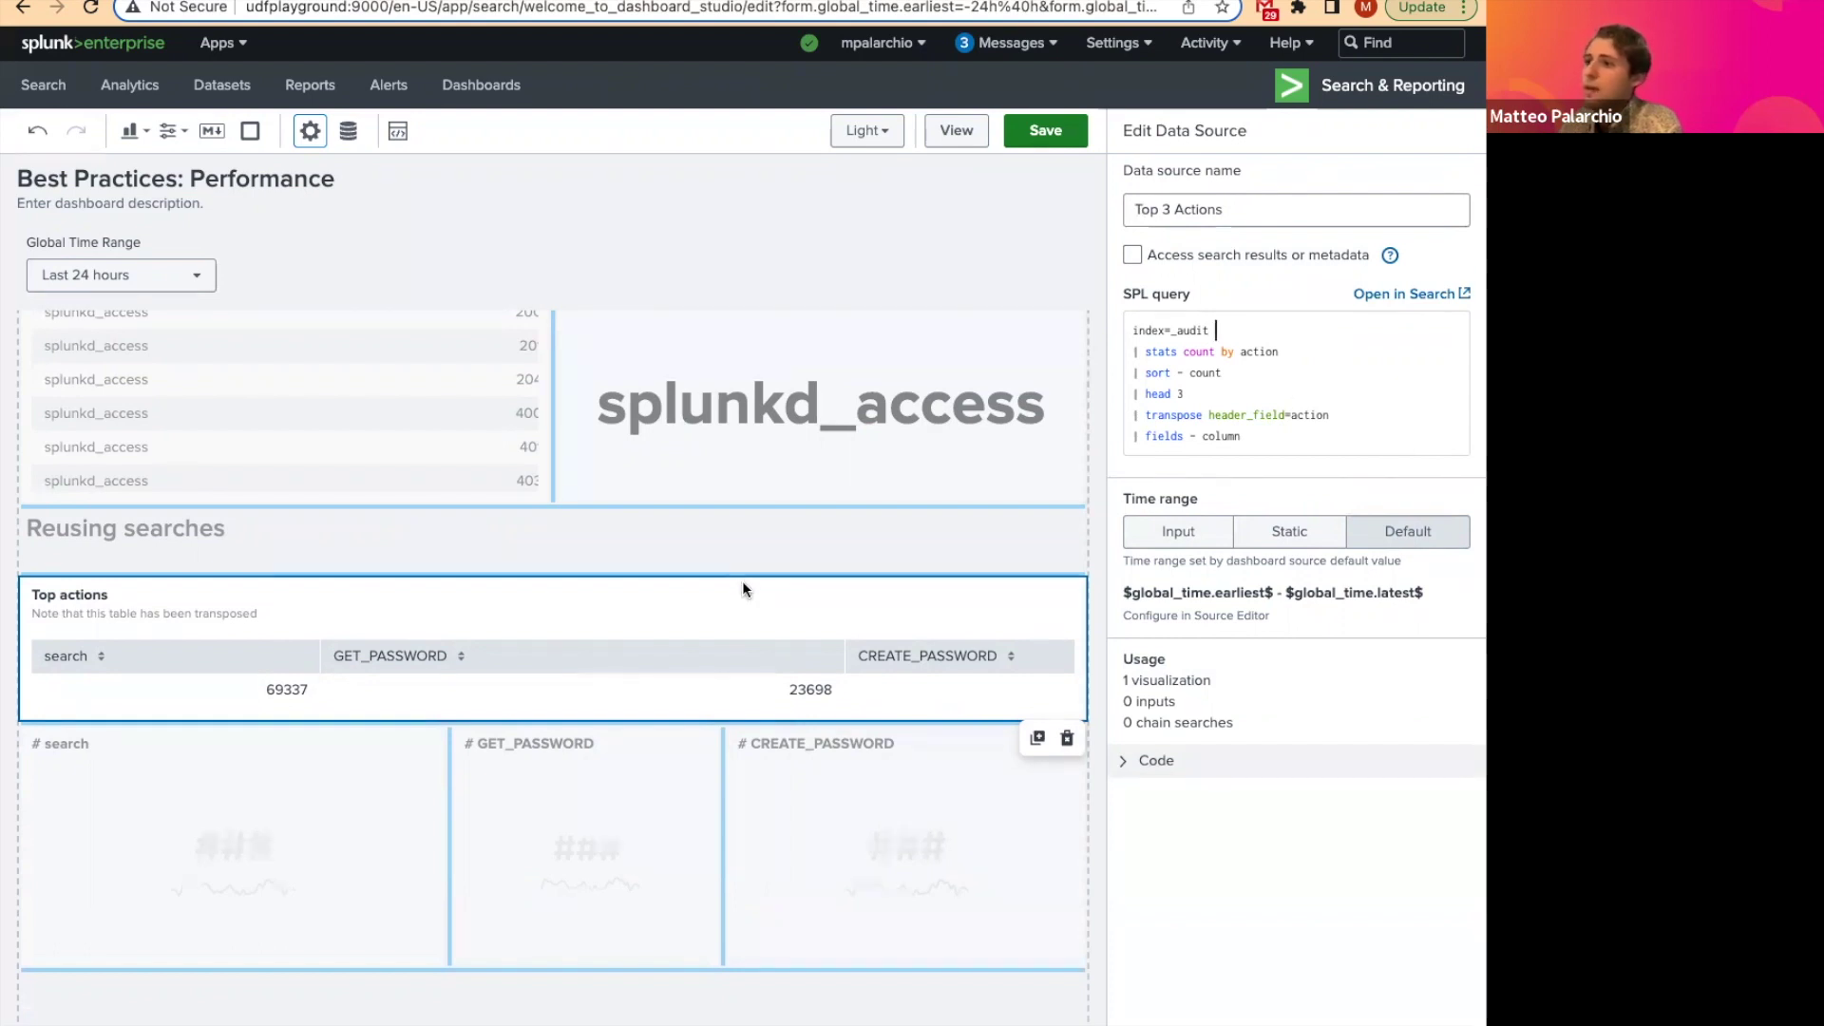
{"action": "scroll", "coordinate": [747, 577], "scroll_direction": "down", "scroll_amount": 1}
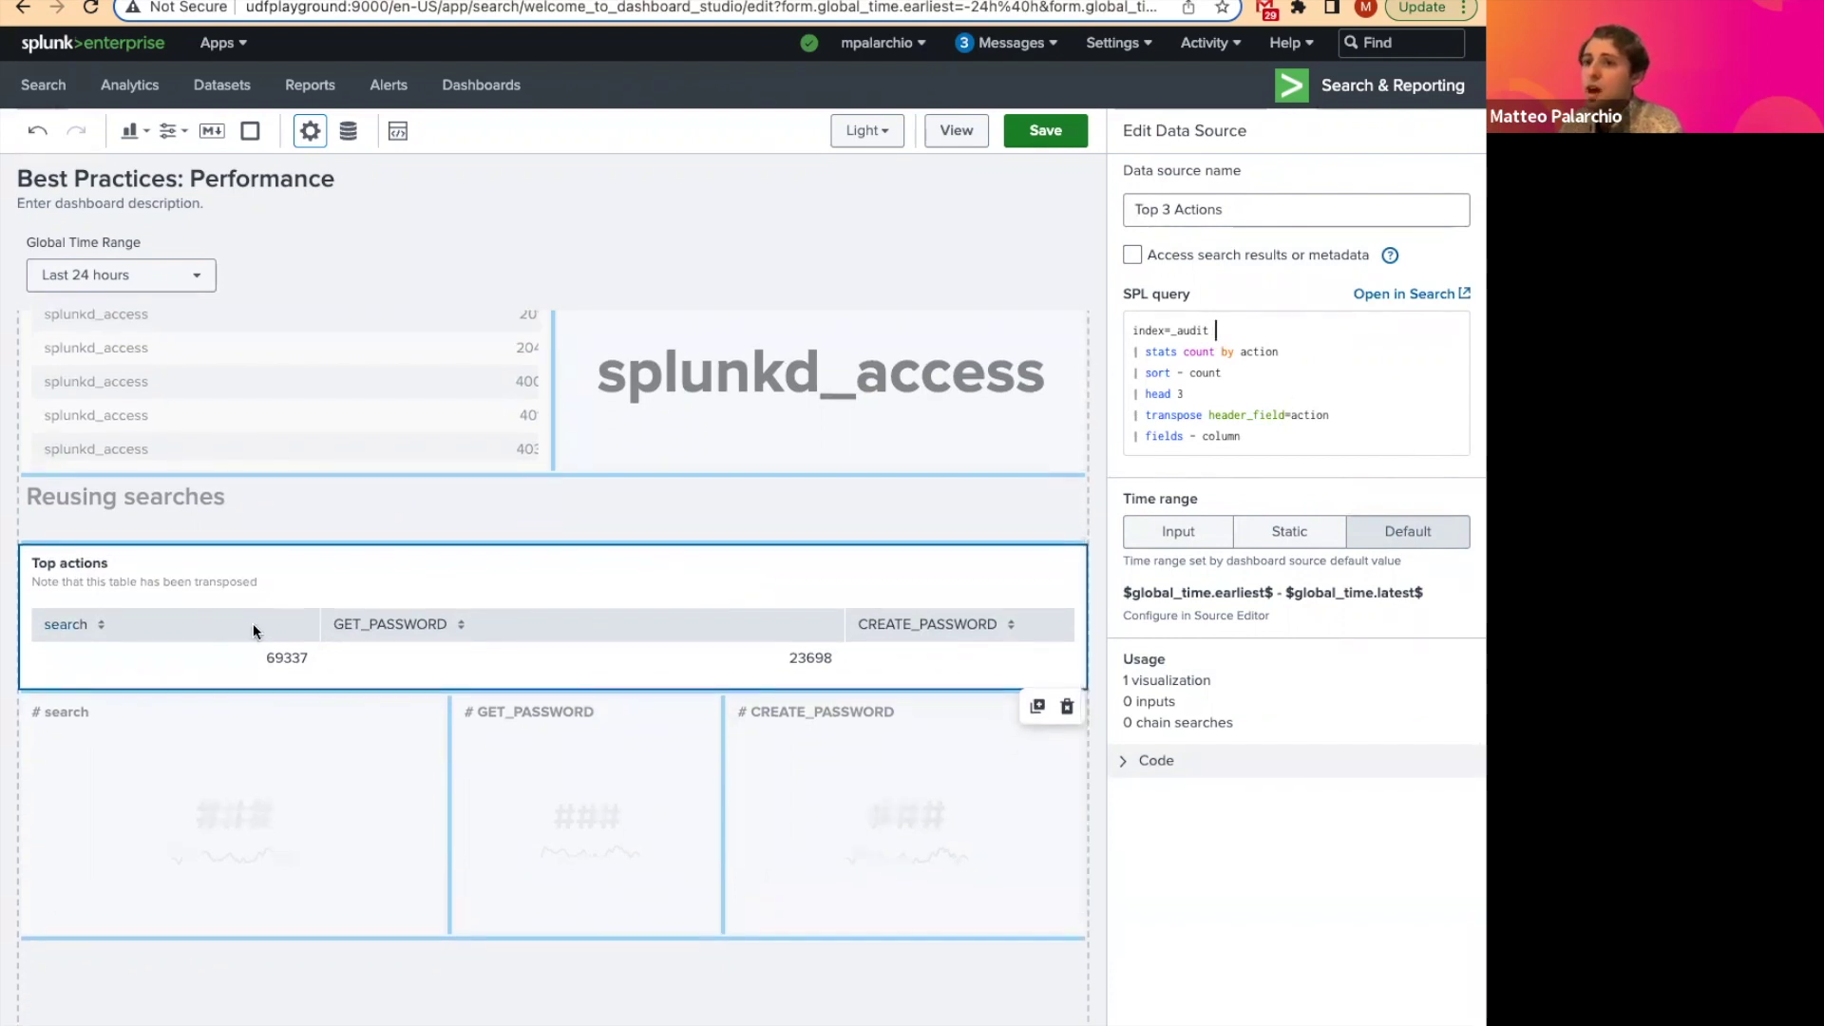
{"action": "scroll", "coordinate": [369, 646], "scroll_direction": "right", "scroll_amount": 5}
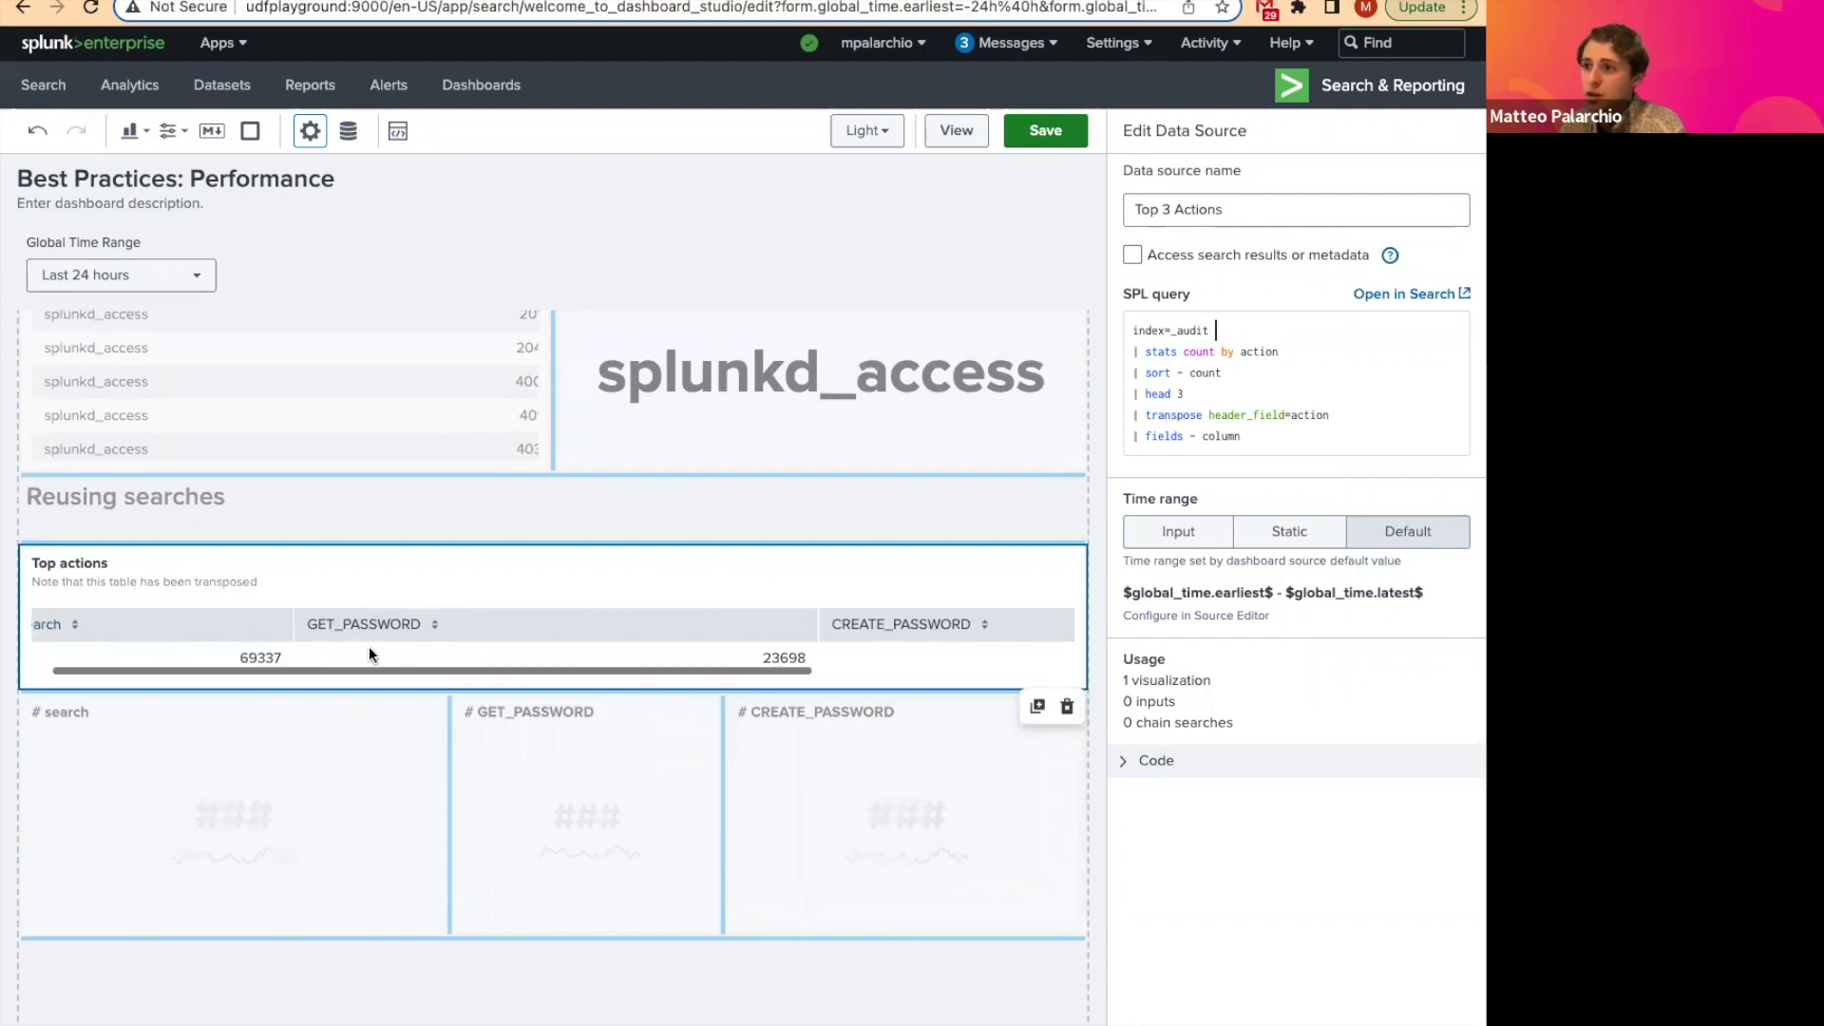
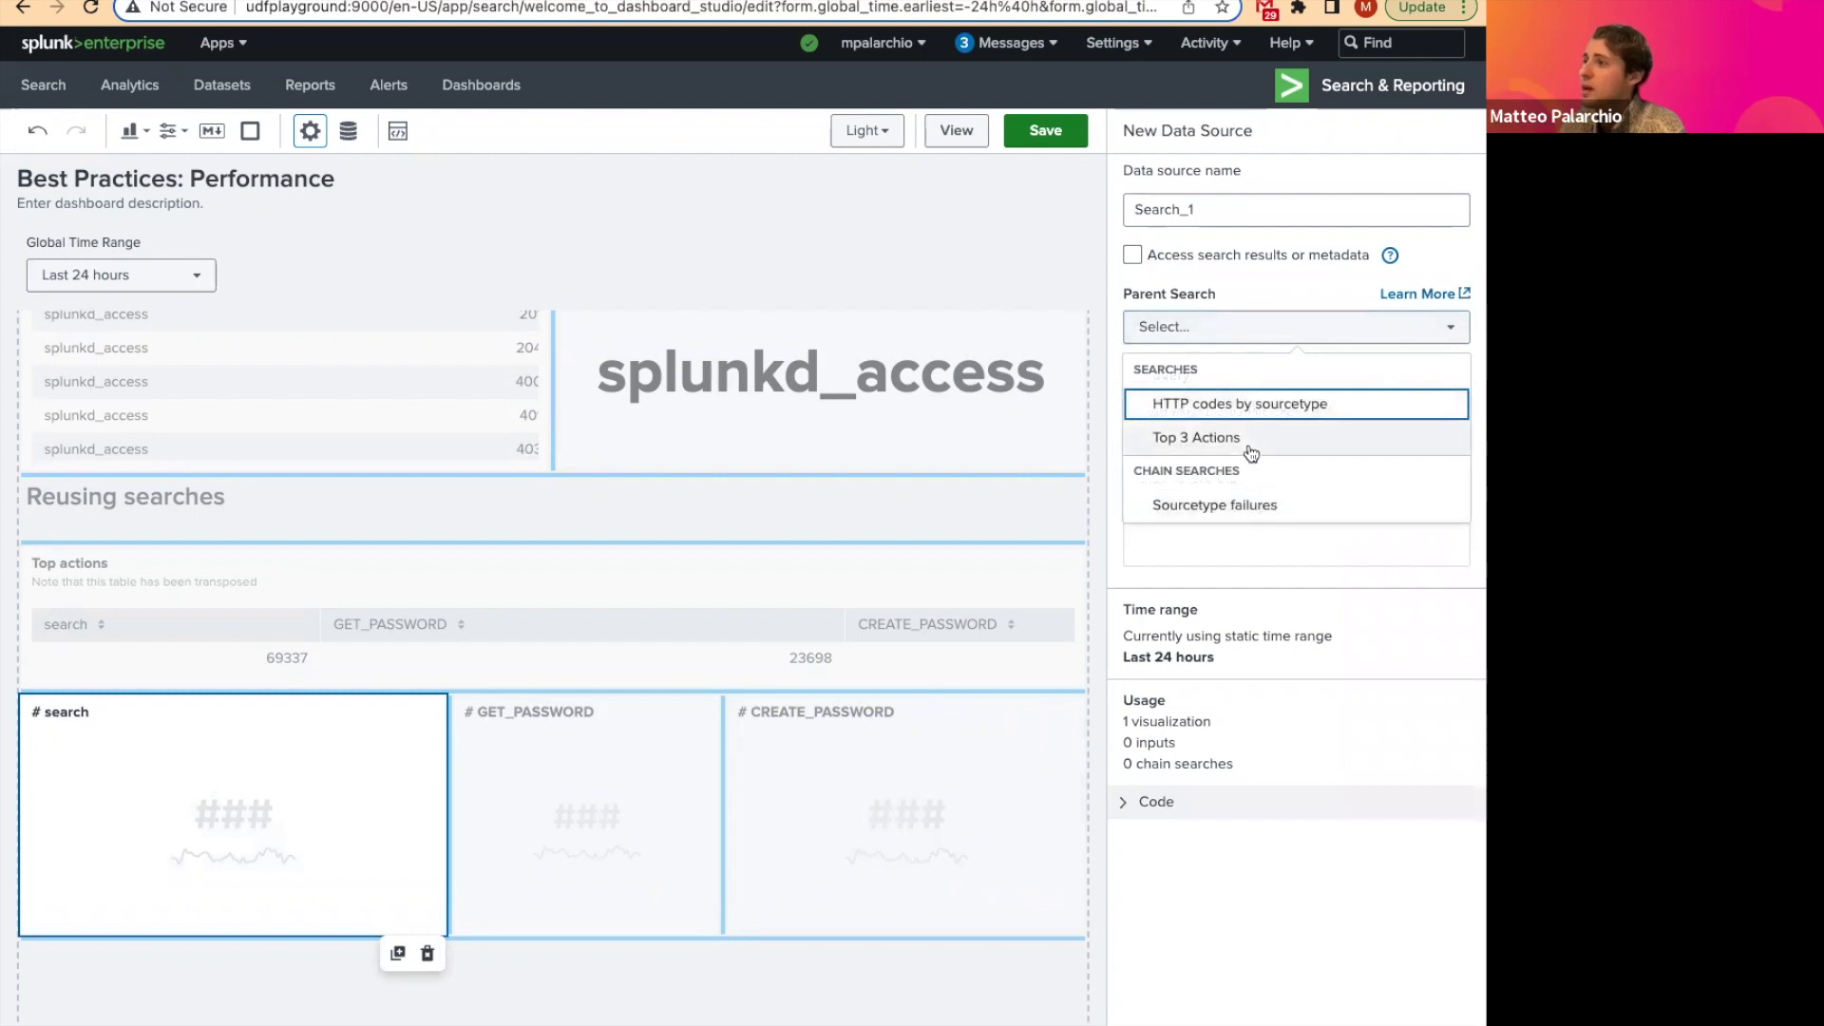
{"action": "left_click", "coordinate": [1242, 439]}
{"action": "left_click", "coordinate": [1203, 571]}
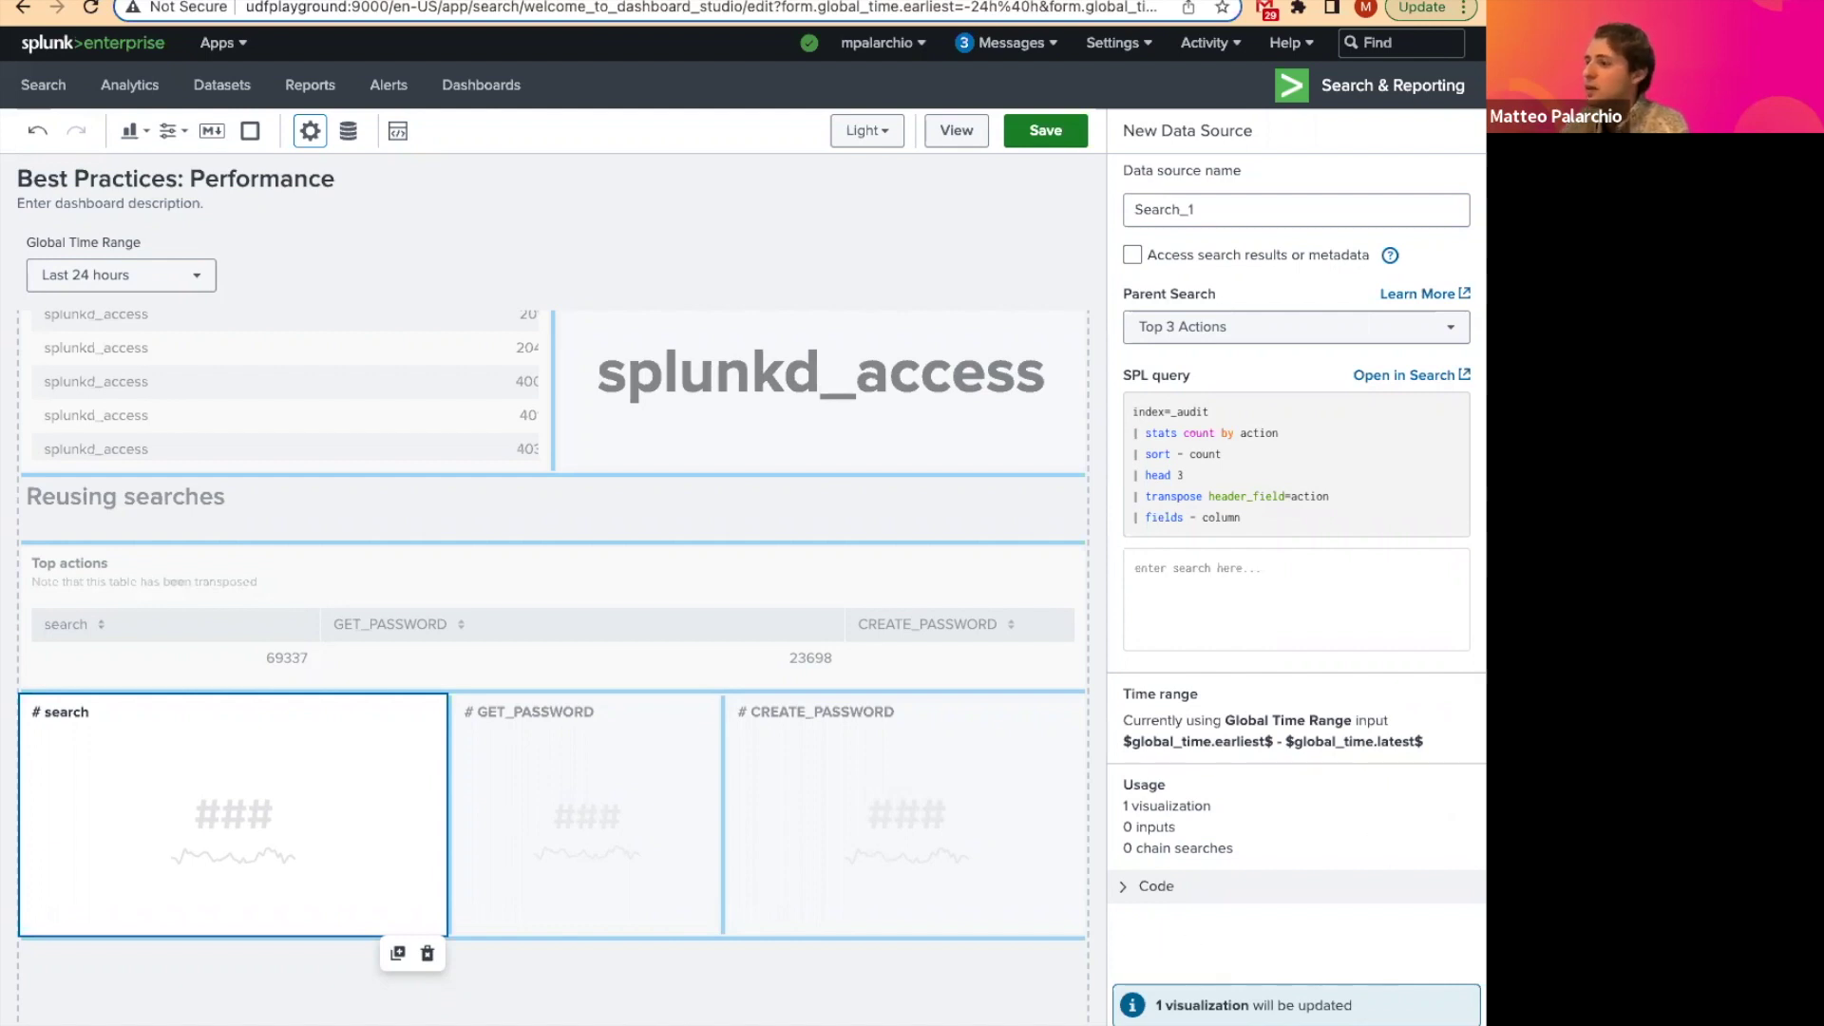
{"action": "left_click", "coordinate": [273, 858]}
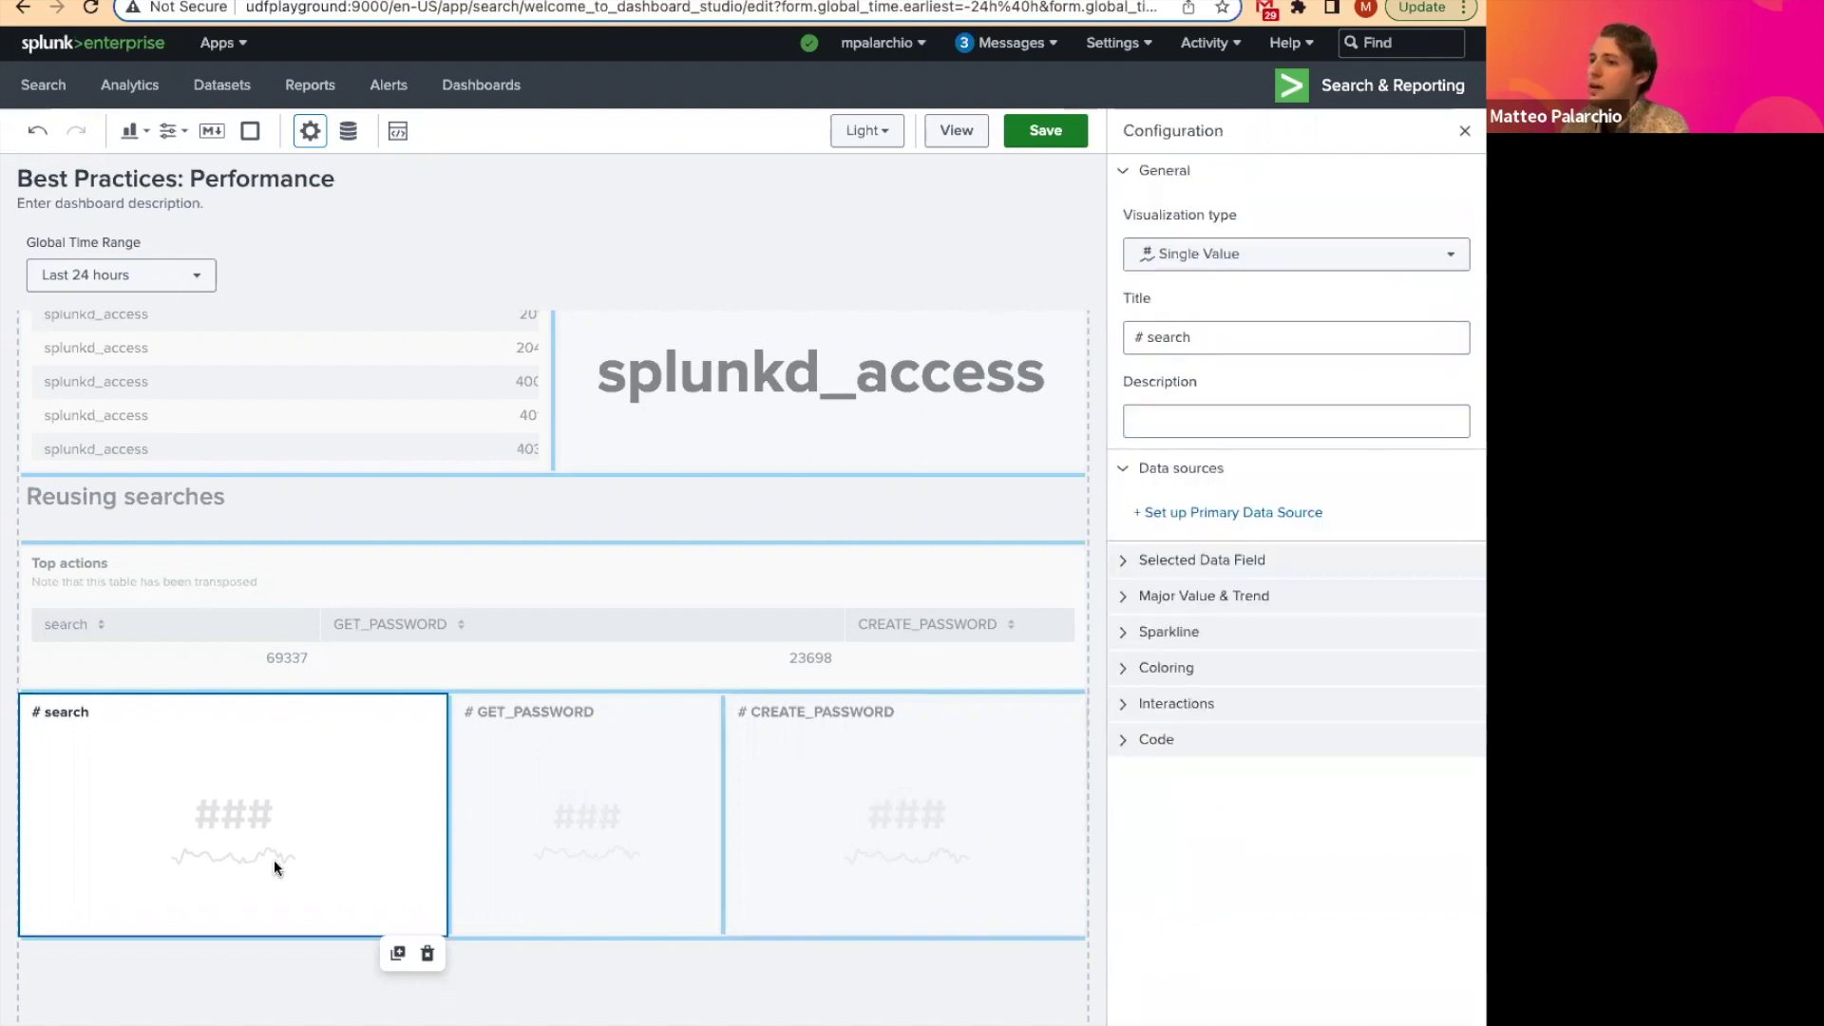
Step: Assign the existing Top 3 Actions search as the # search single value's primary data source and check its selected data field
{"action": "left_click", "coordinate": [1240, 518]}
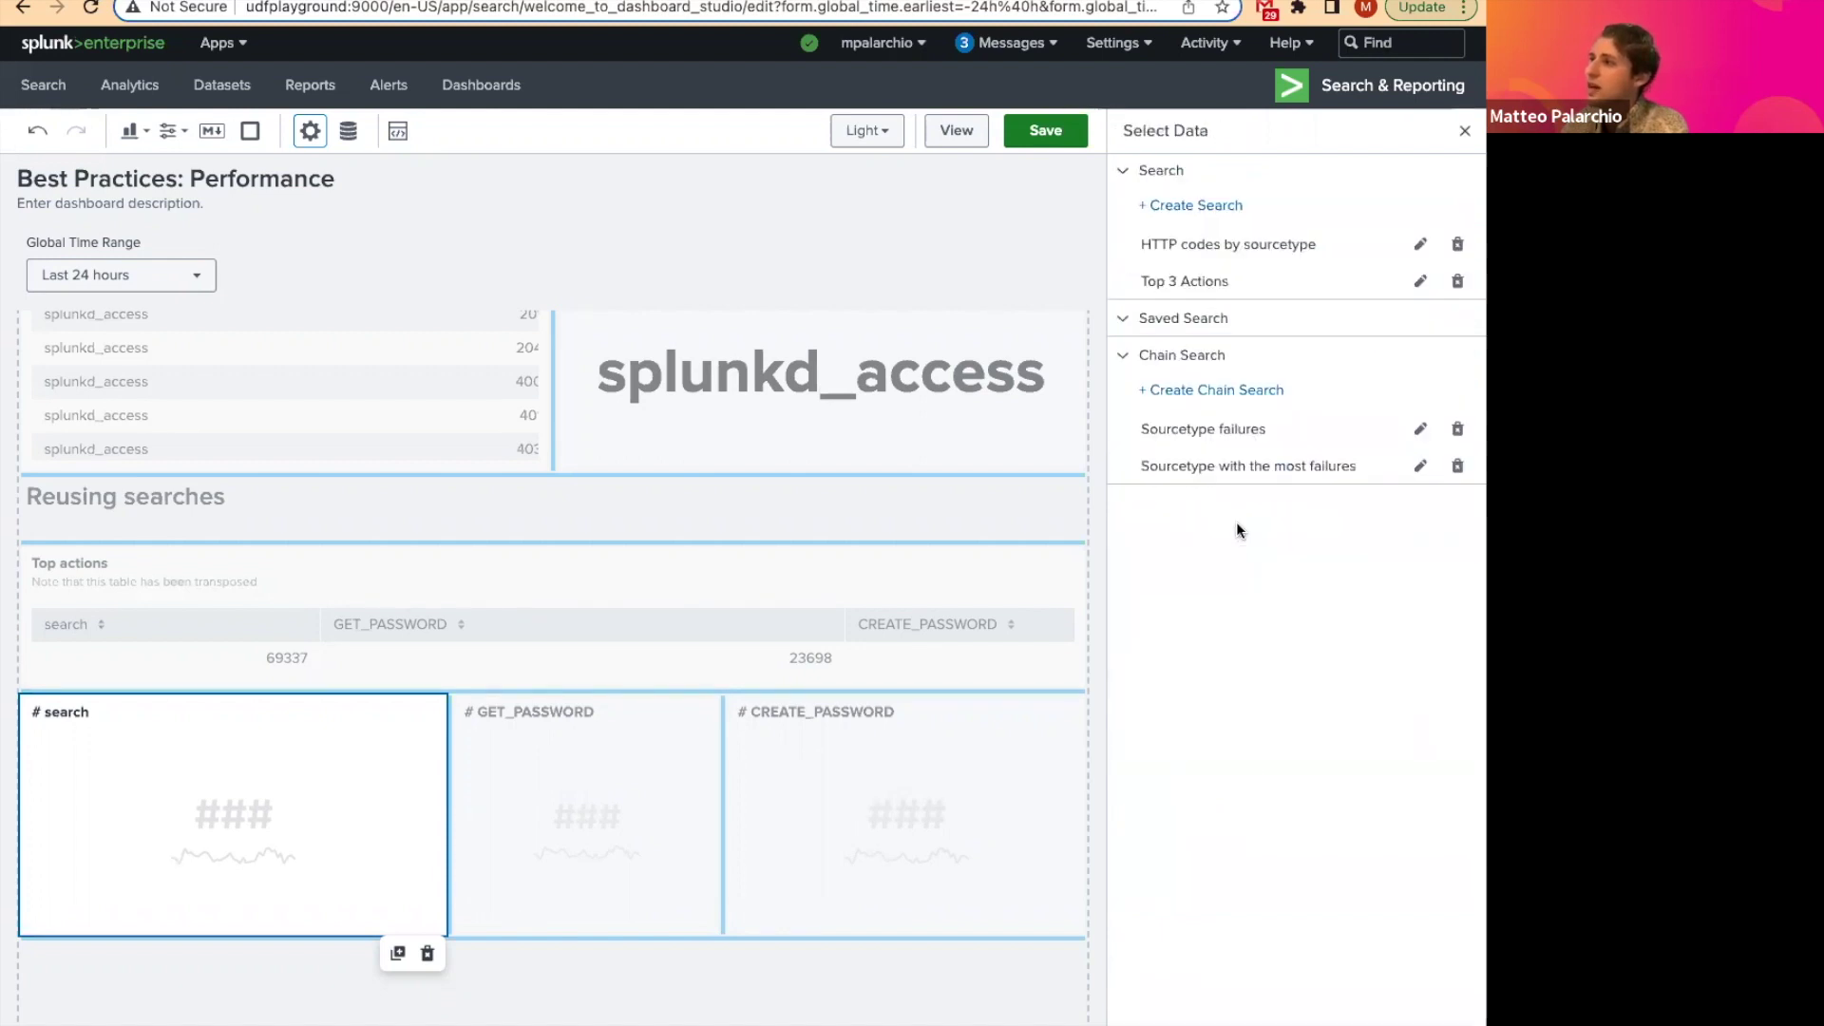
{"action": "left_click", "coordinate": [1152, 284]}
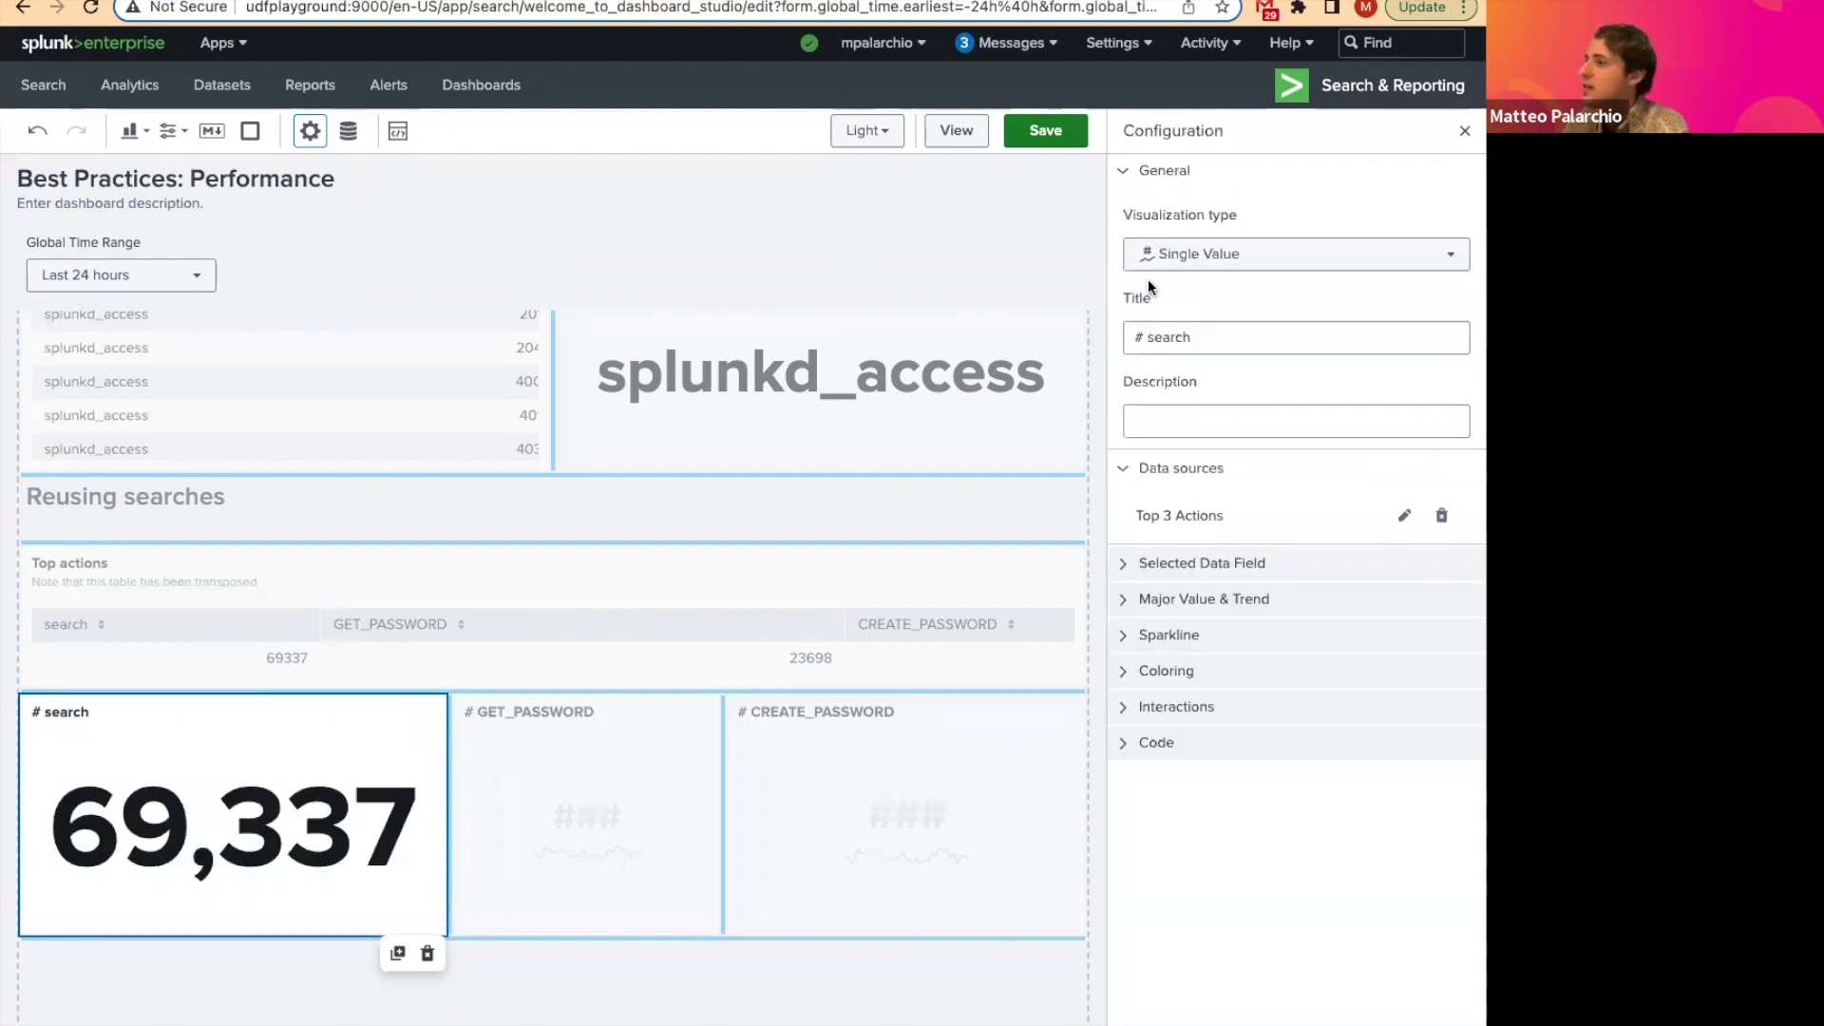
{"action": "left_click", "coordinate": [1280, 565]}
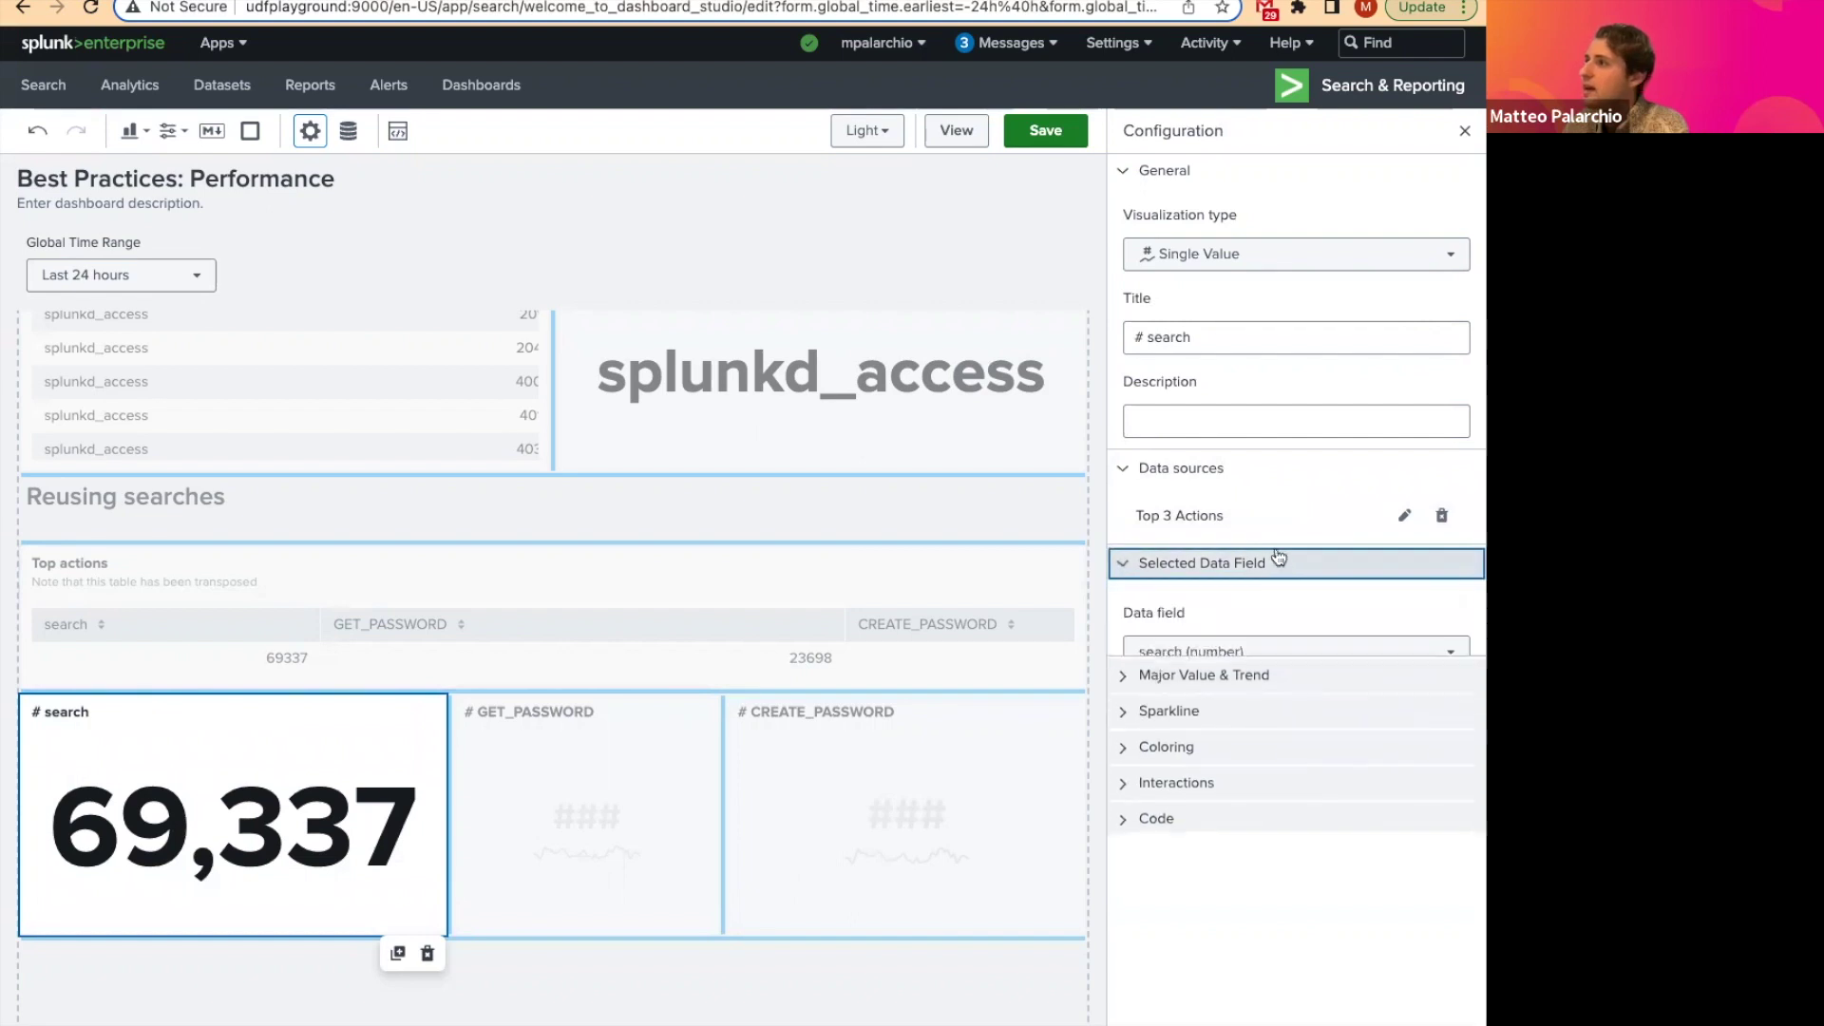
{"action": "left_click", "coordinate": [1255, 653]}
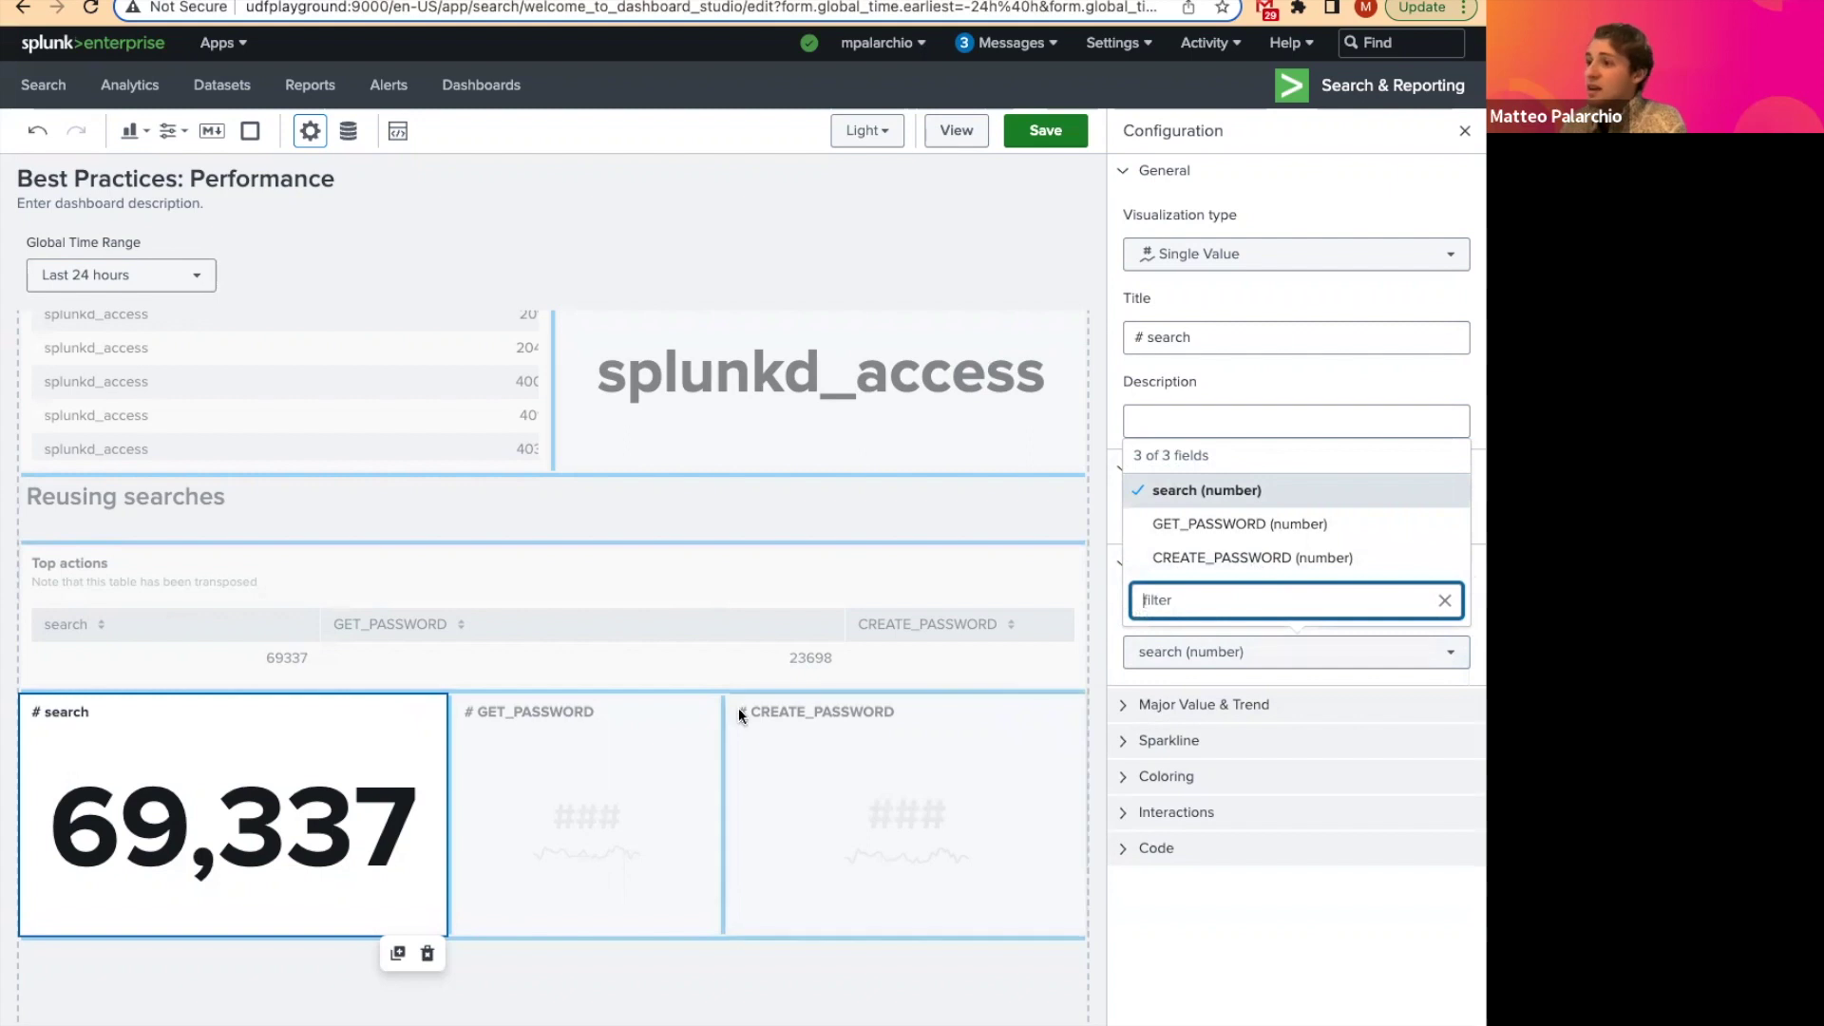
Step: Reuse the Top 3 Actions search as the # GET_PASSWORD single value's primary data source and check its data field options
{"action": "left_click", "coordinate": [542, 764]}
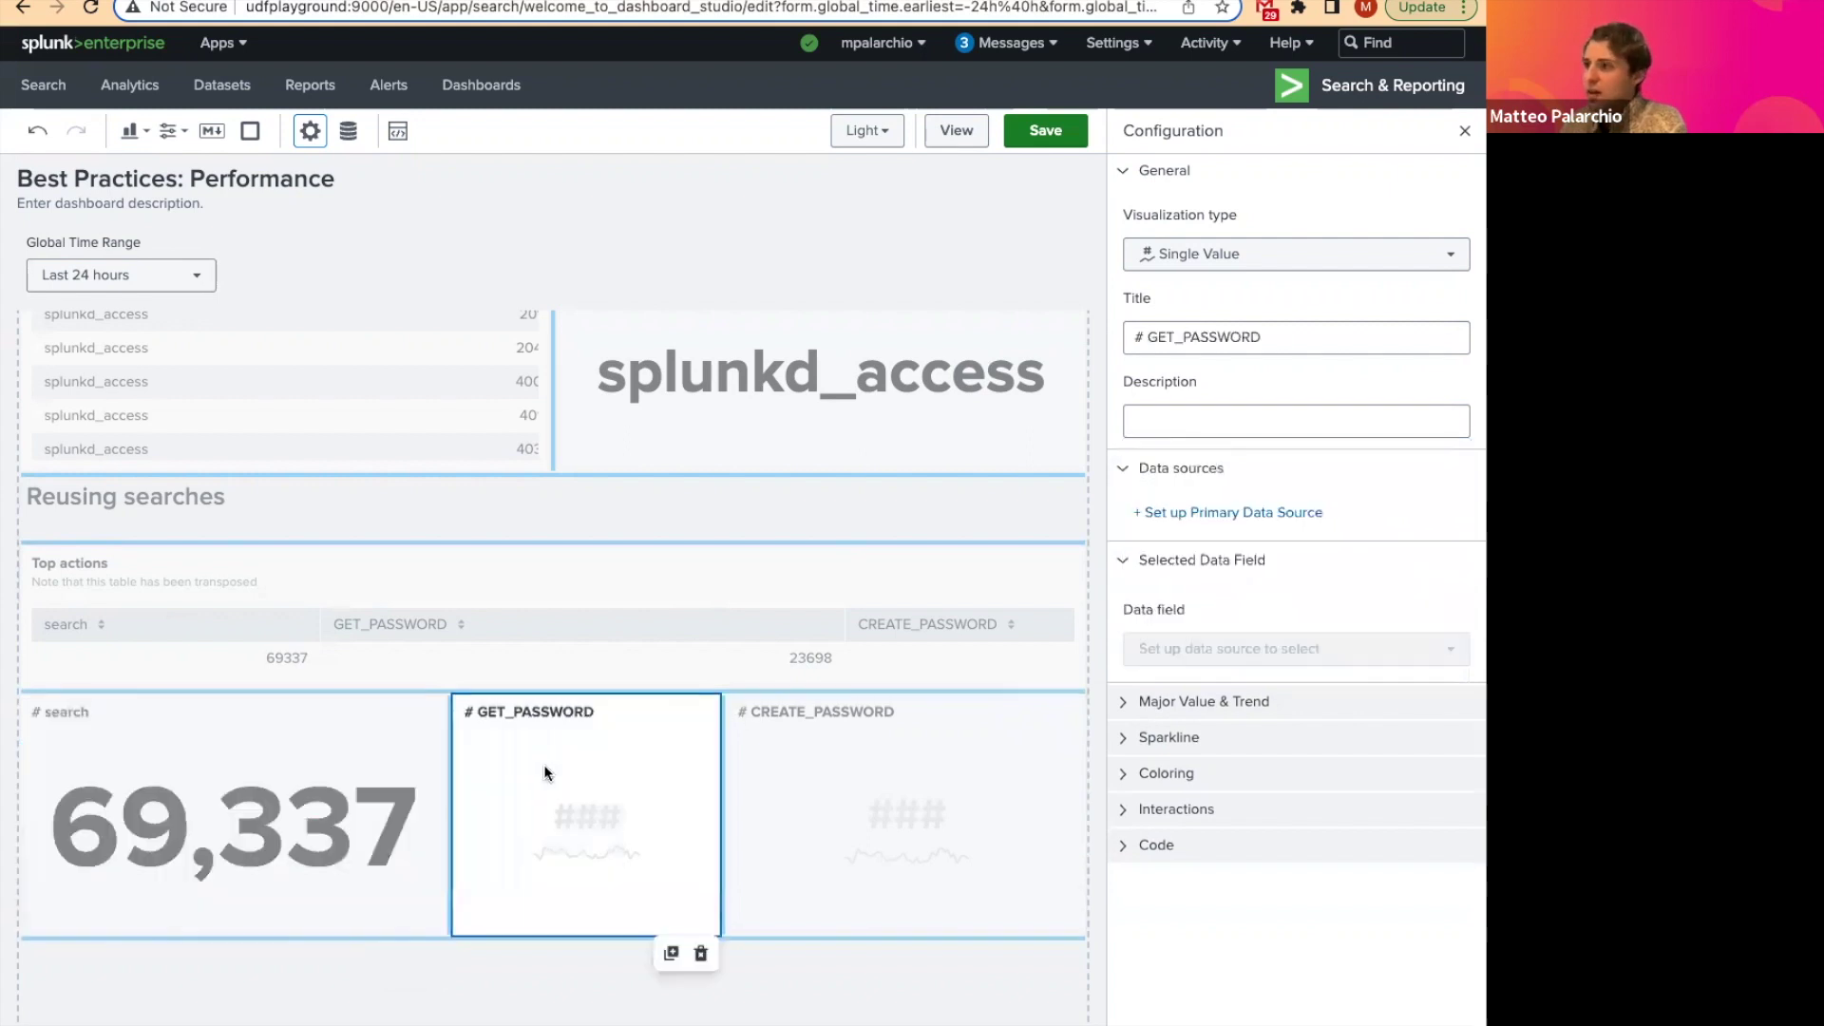
{"action": "left_click", "coordinate": [1299, 514]}
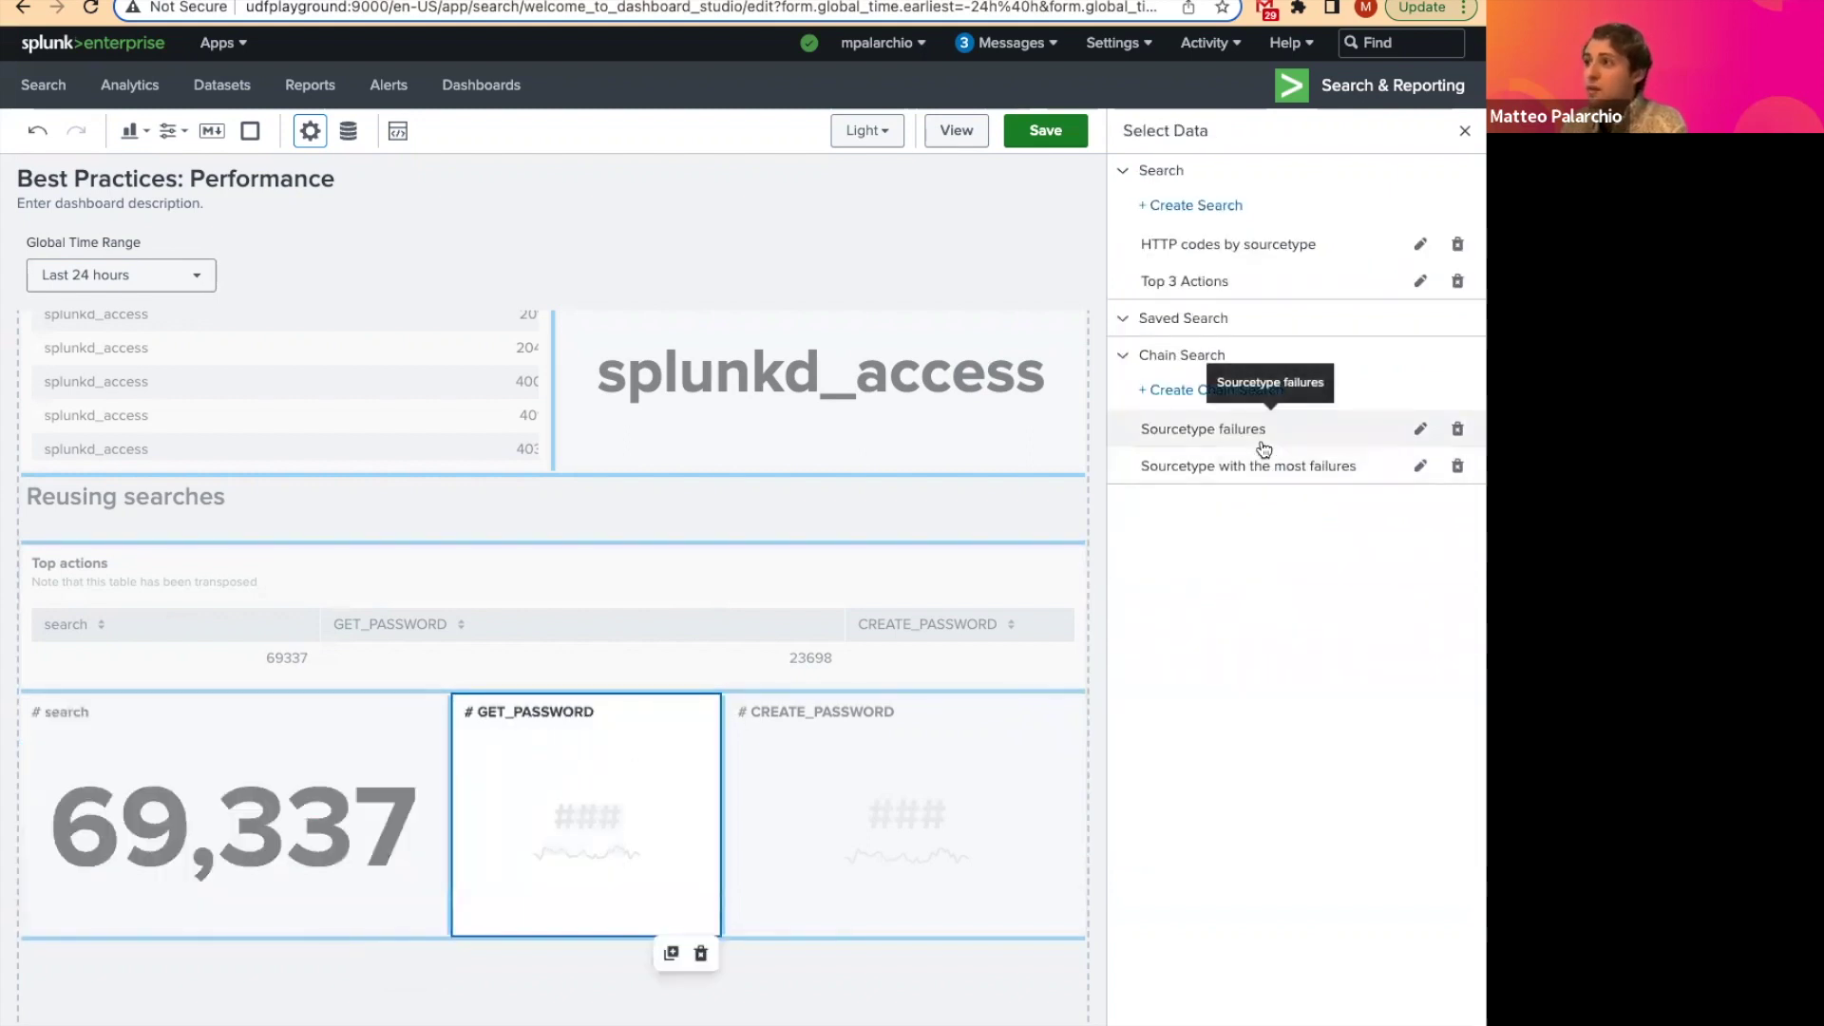
{"action": "left_click", "coordinate": [1211, 282]}
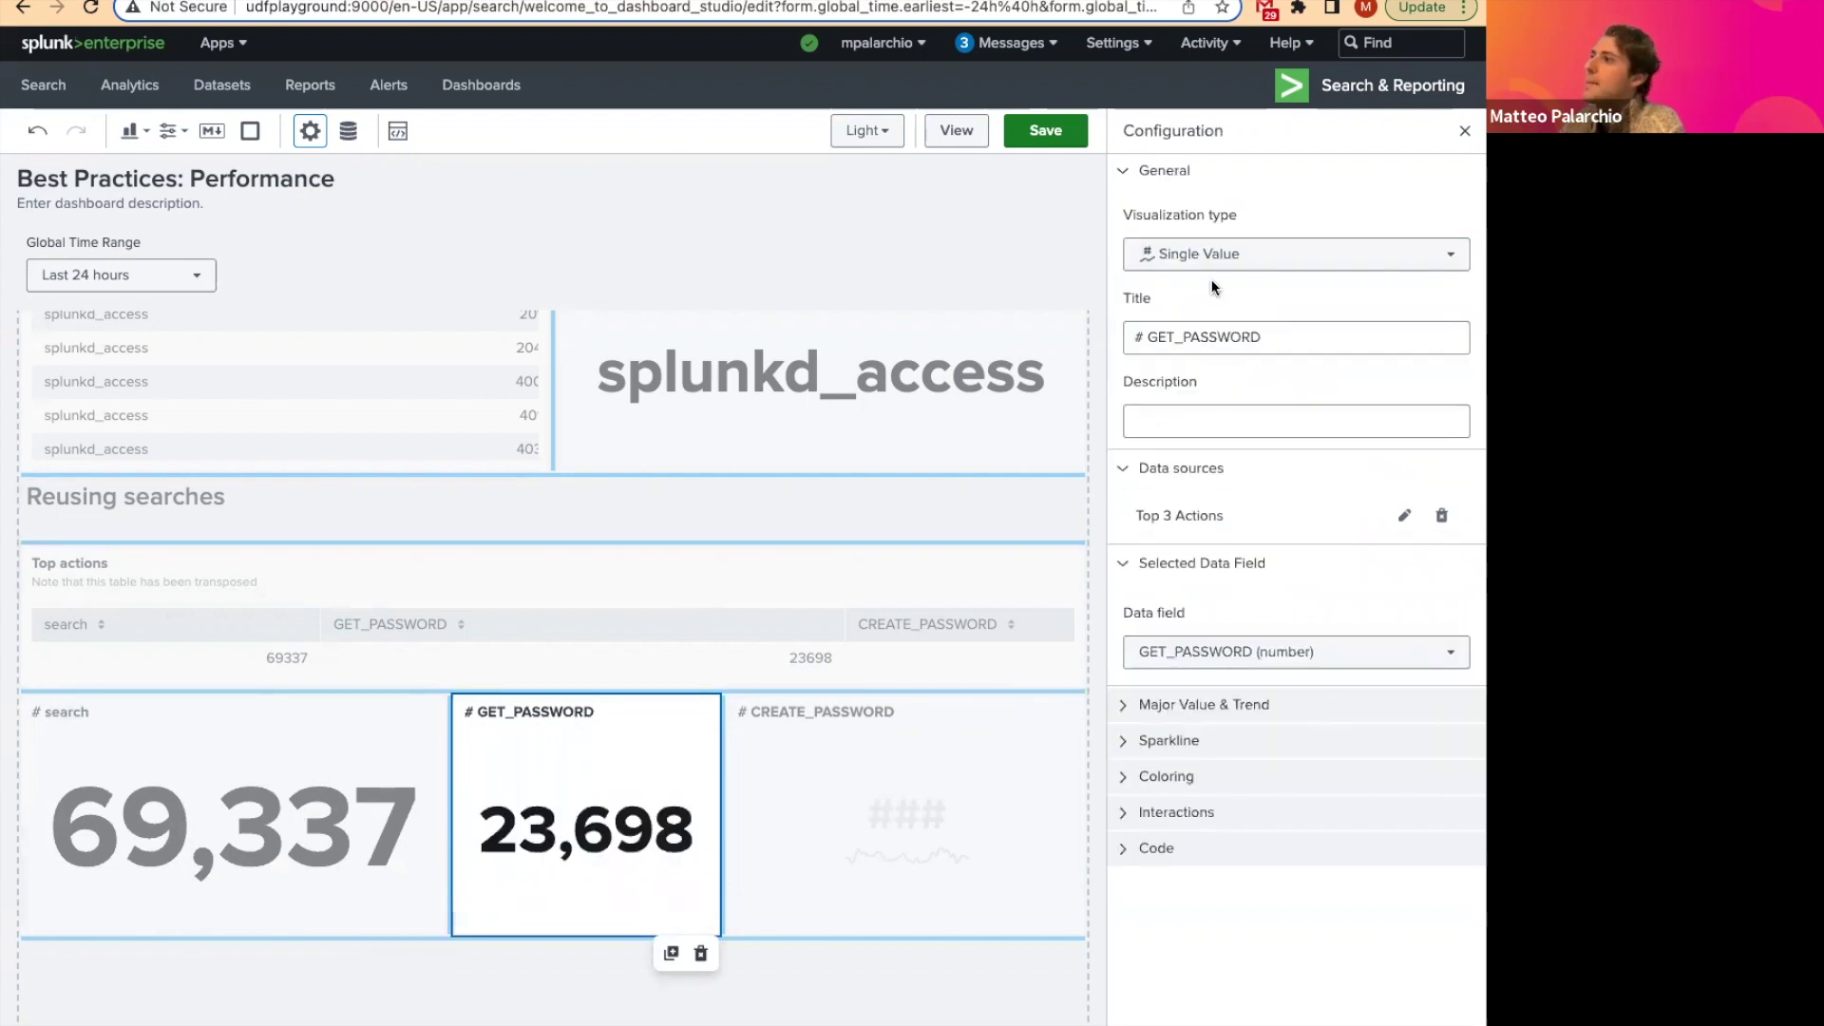
{"action": "left_click", "coordinate": [1275, 651]}
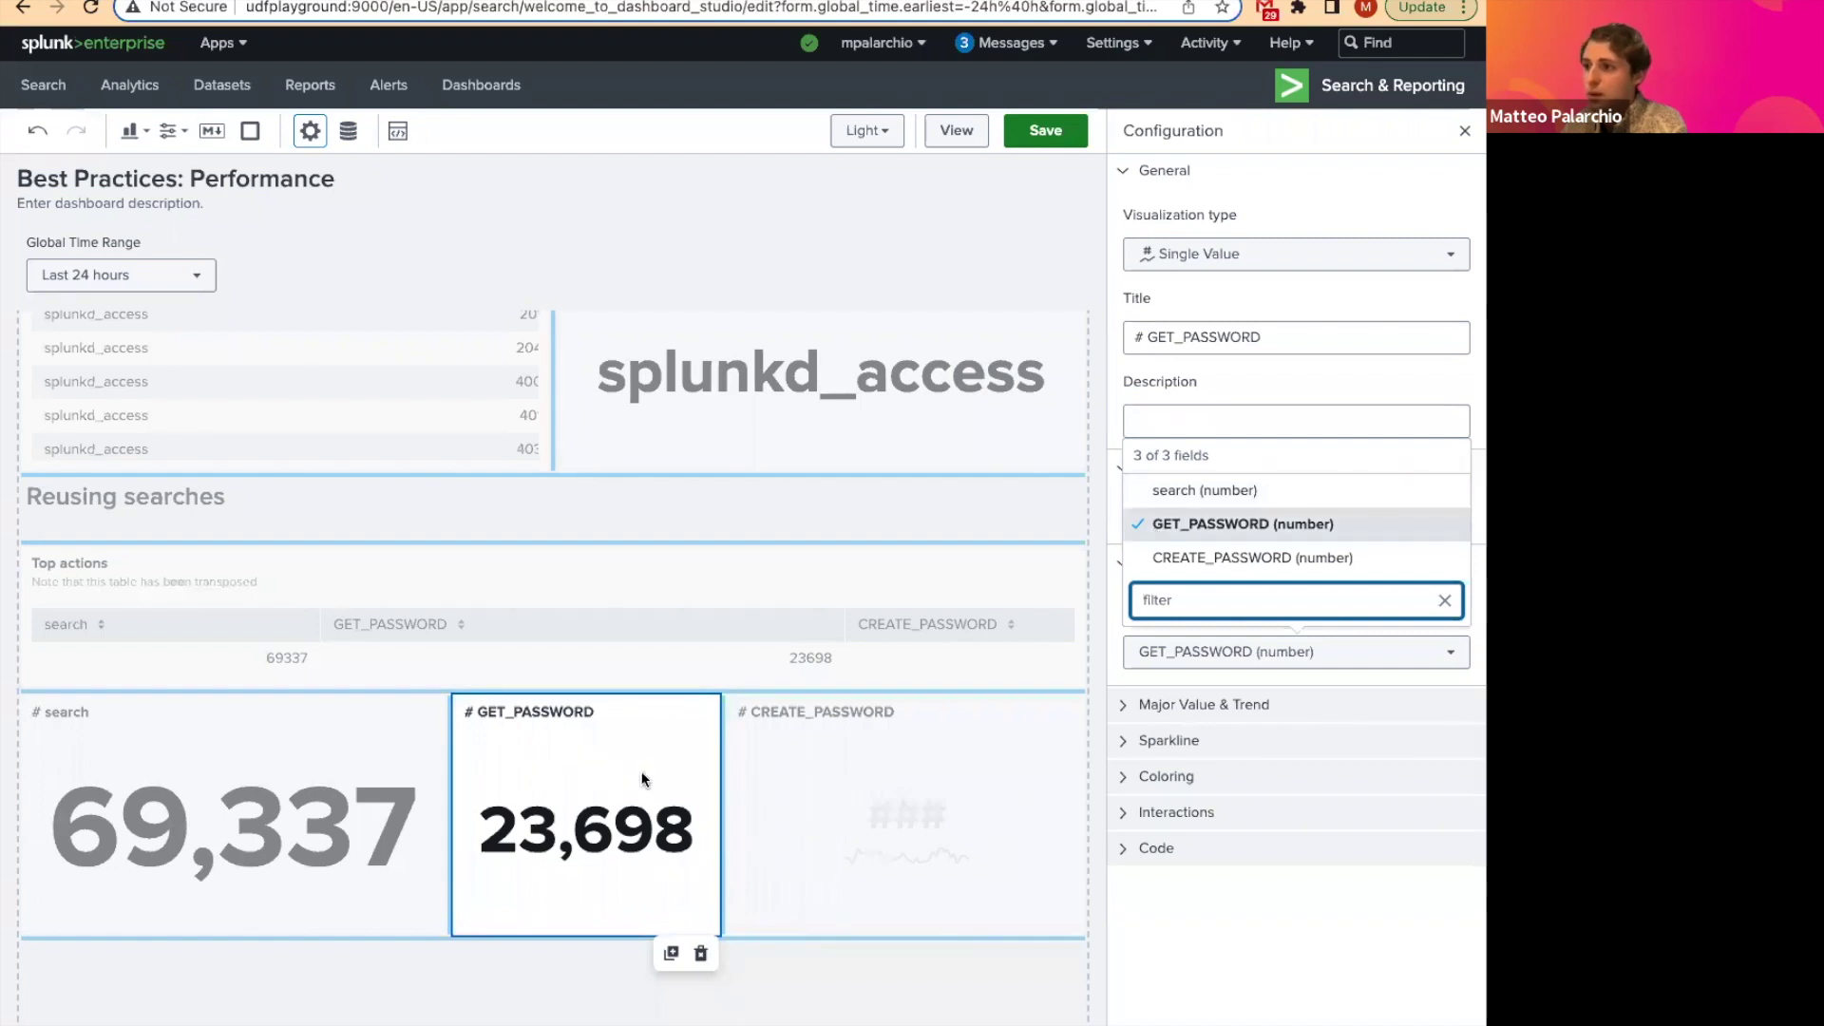
Step: Reuse the Top 3 Actions search for the # CREATE_PASSWORD single value, compare it with the Top actions table, and deselect the visualization
{"action": "left_click", "coordinate": [883, 761]}
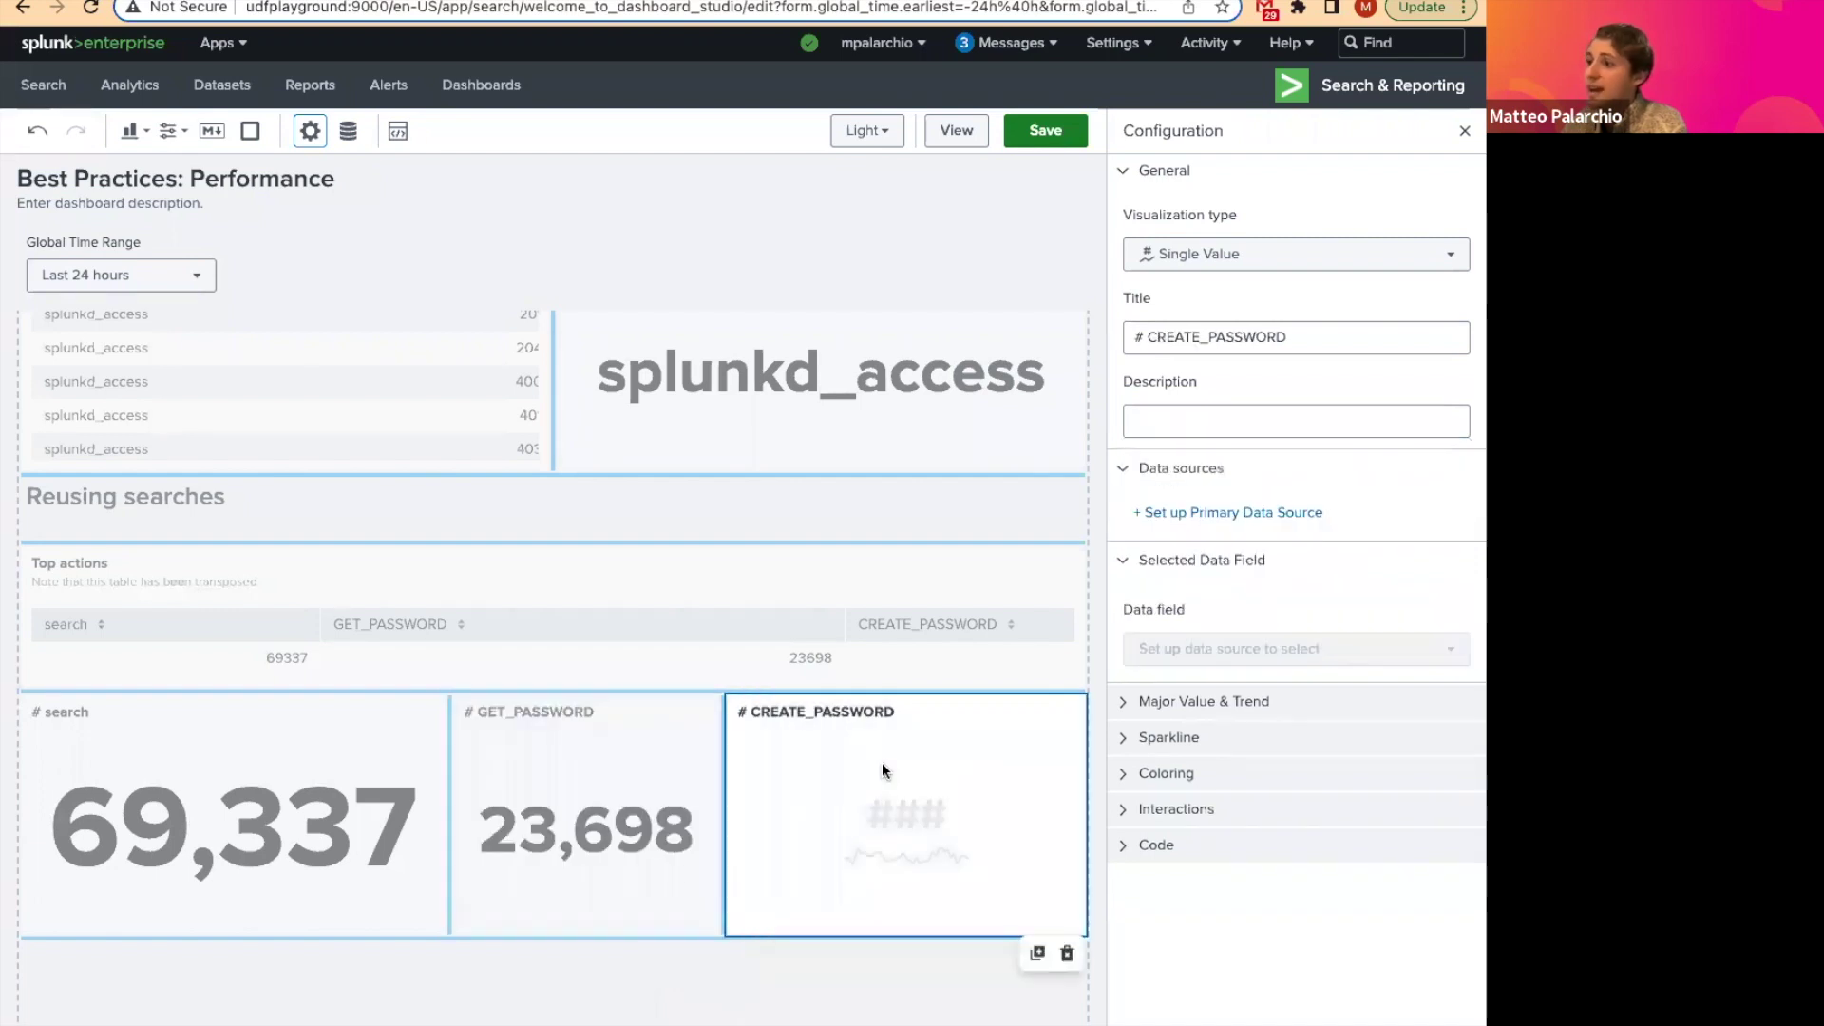
{"action": "left_click", "coordinate": [1234, 509]}
{"action": "left_click", "coordinate": [1223, 281]}
{"action": "scroll", "coordinate": [938, 644], "scroll_direction": "right", "scroll_amount": 3}
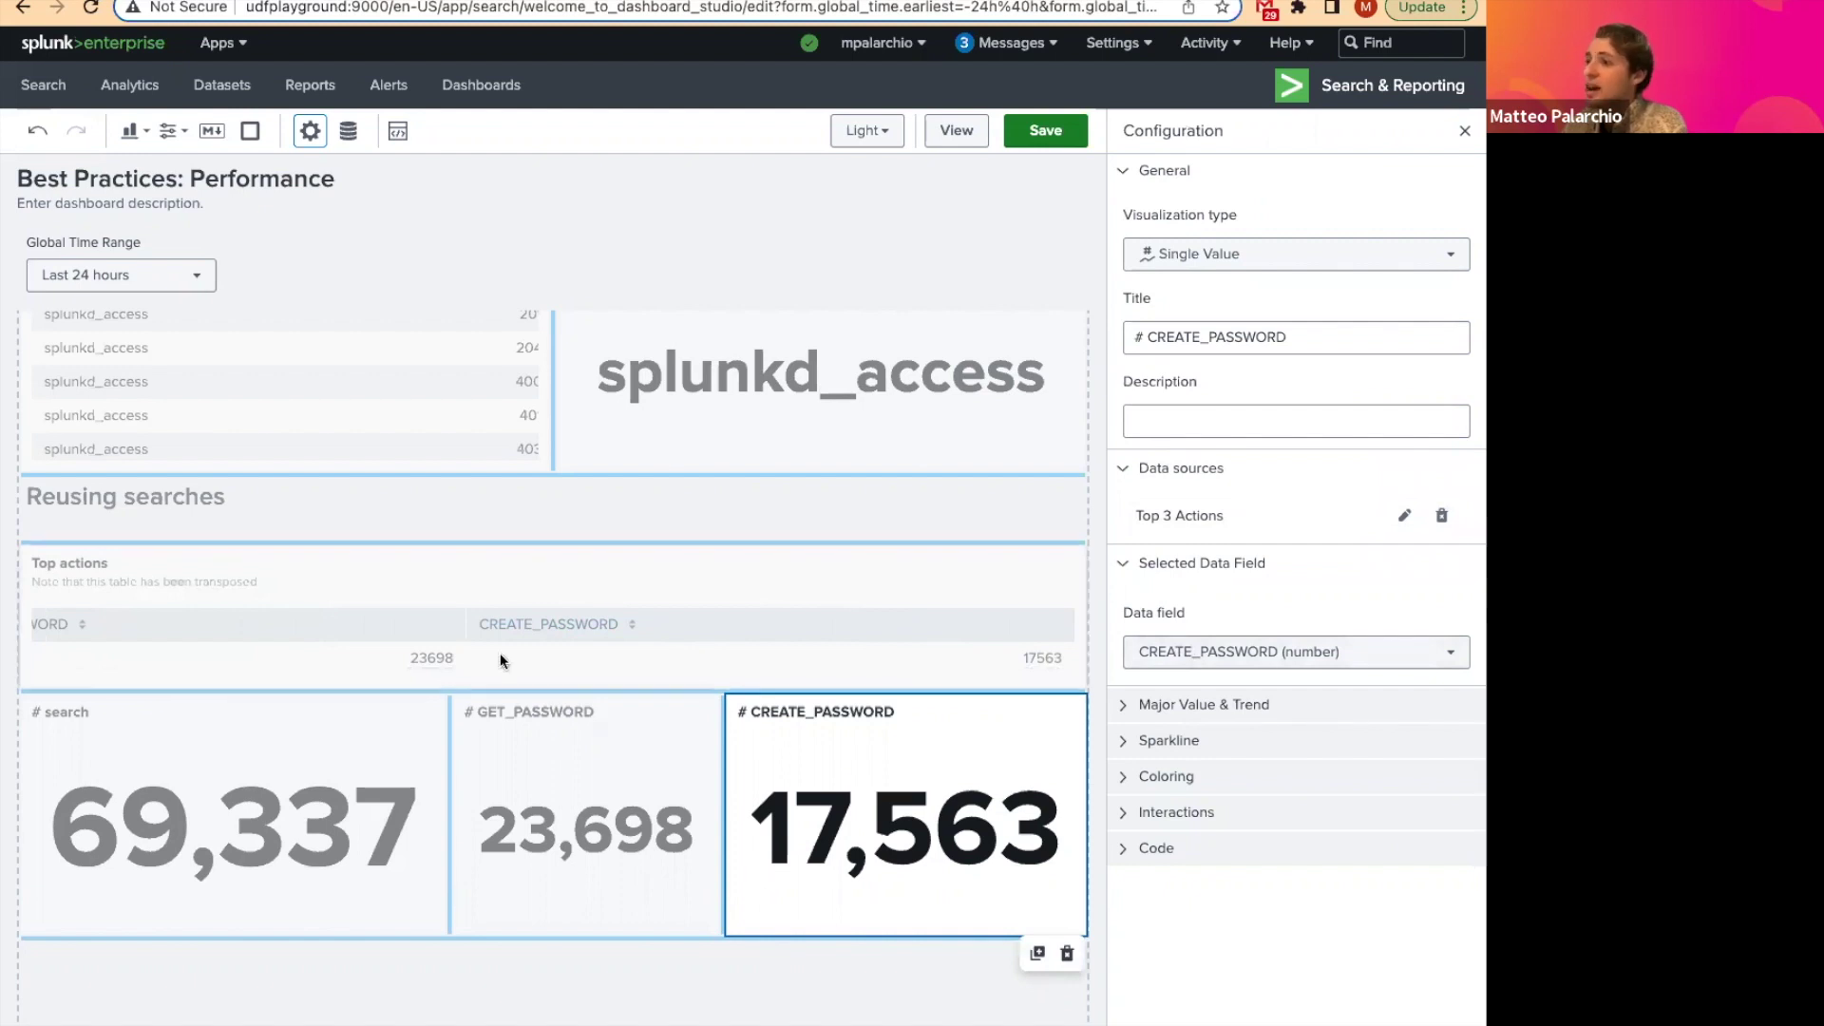
{"action": "left_click", "coordinate": [776, 965]}
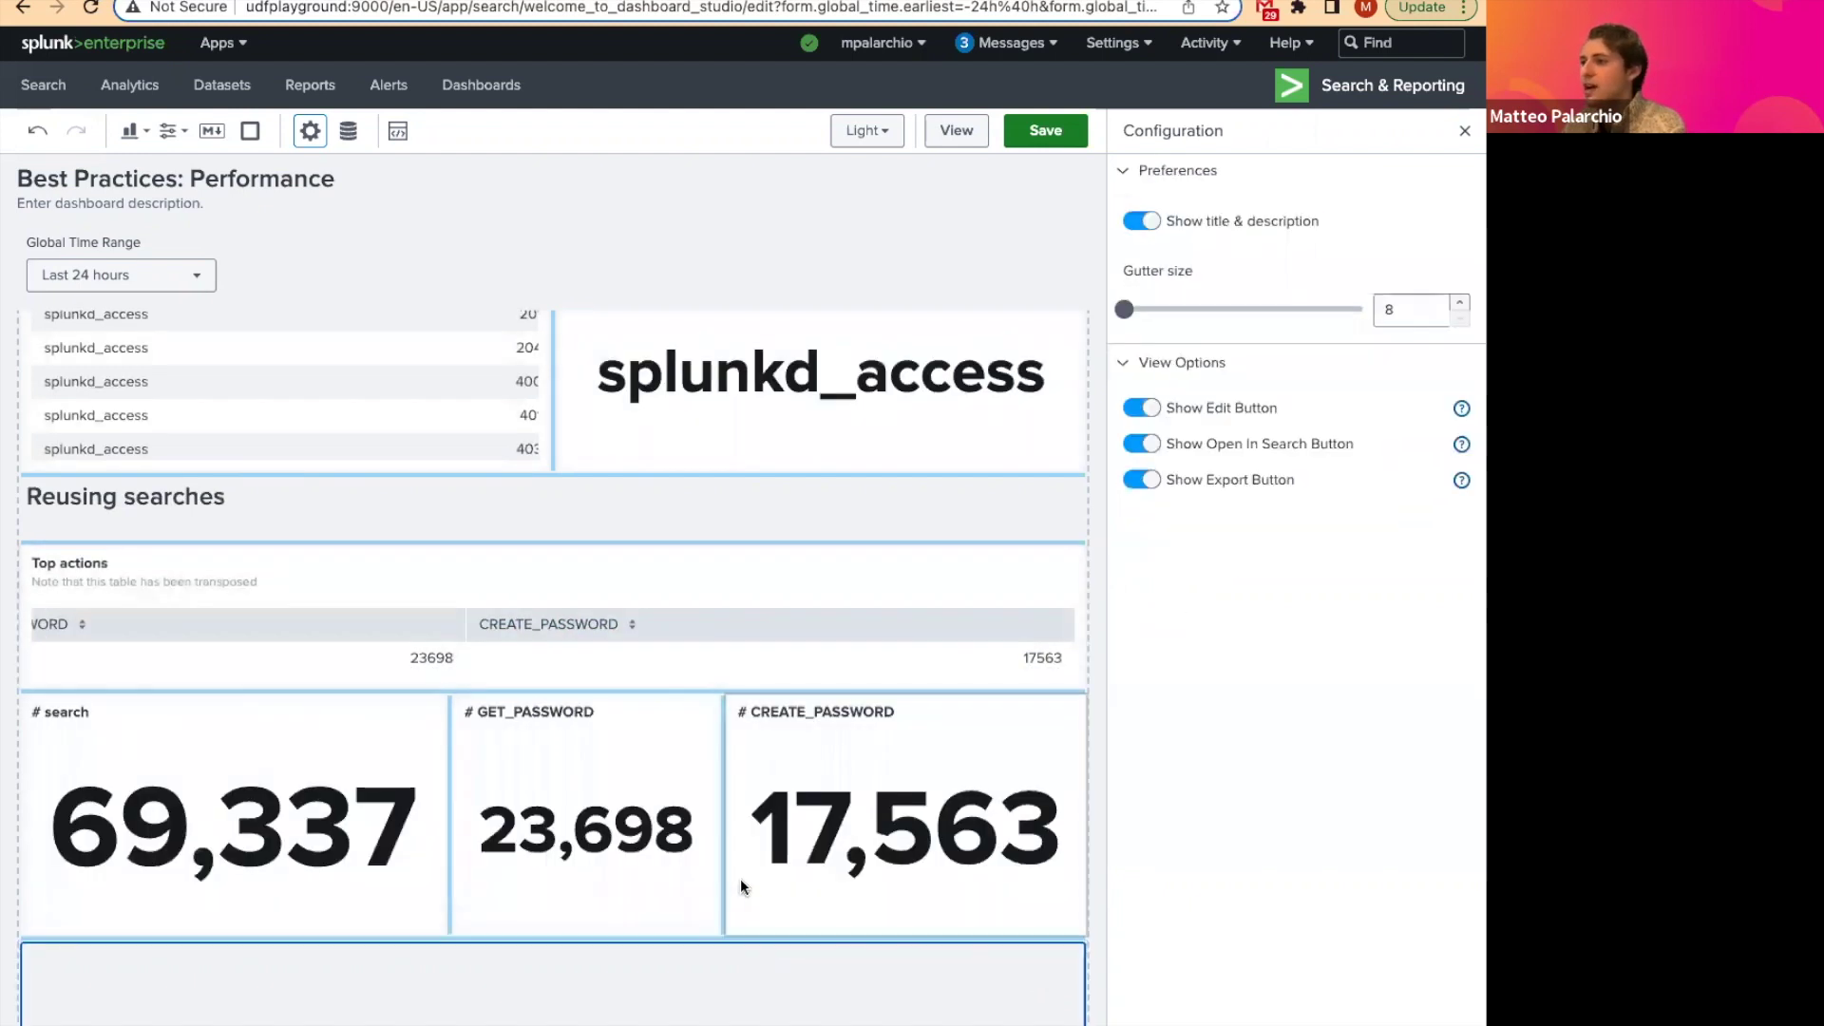
Step: Review all the dashboard's visualizations and open the data overview to examine the searches and chain searches behind them
{"action": "scroll", "coordinate": [739, 878], "scroll_direction": "up", "scroll_amount": 5}
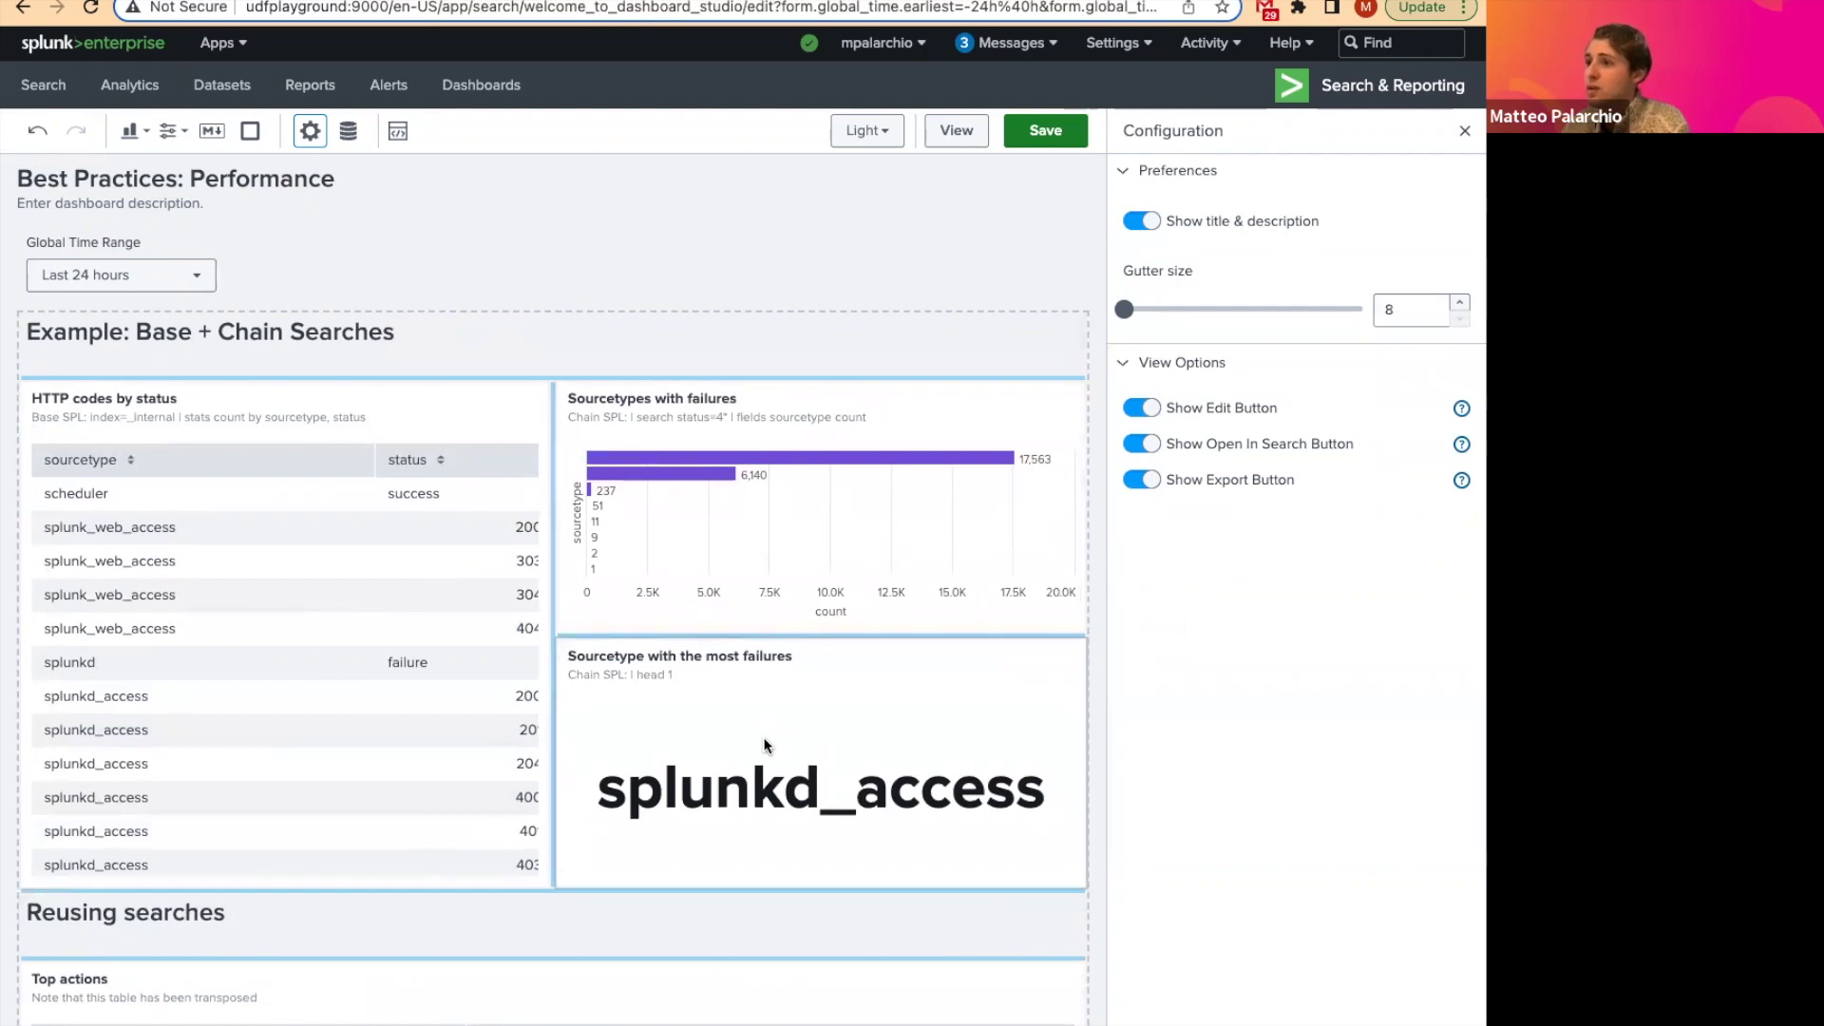
{"action": "scroll", "coordinate": [462, 506], "scroll_direction": "down", "scroll_amount": 5}
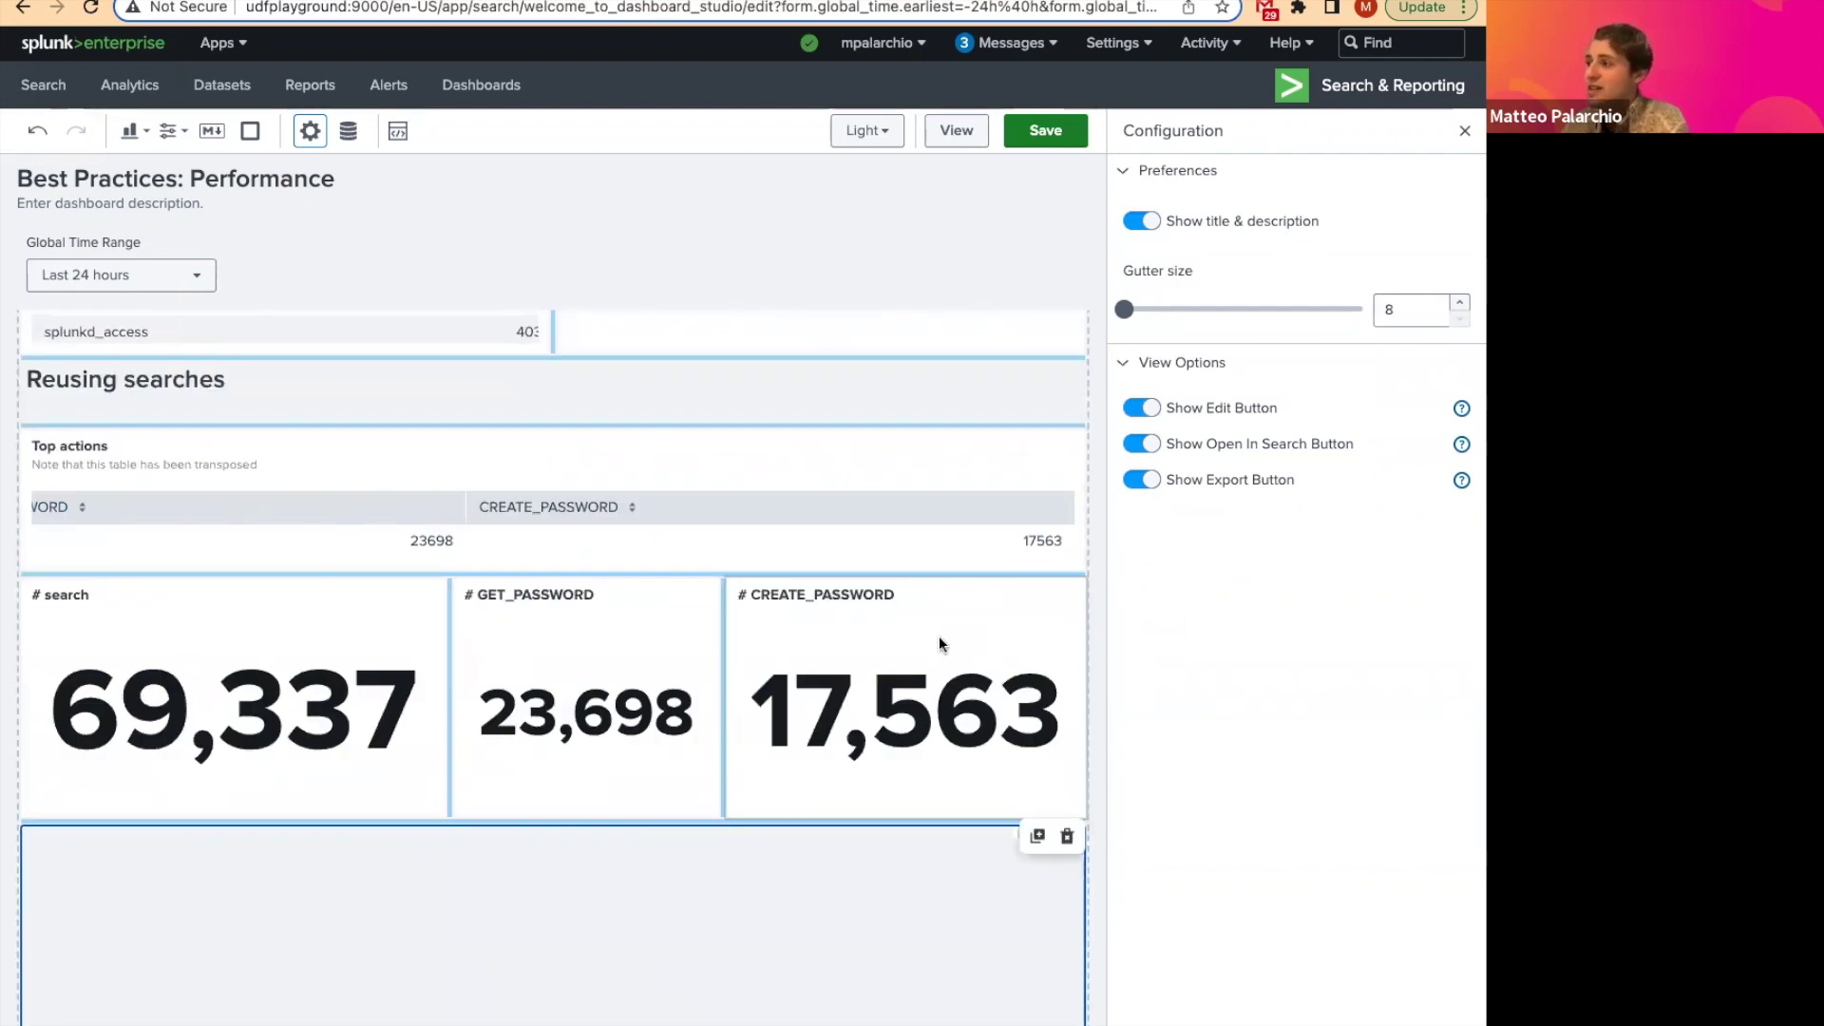
{"action": "left_click", "coordinate": [348, 133]}
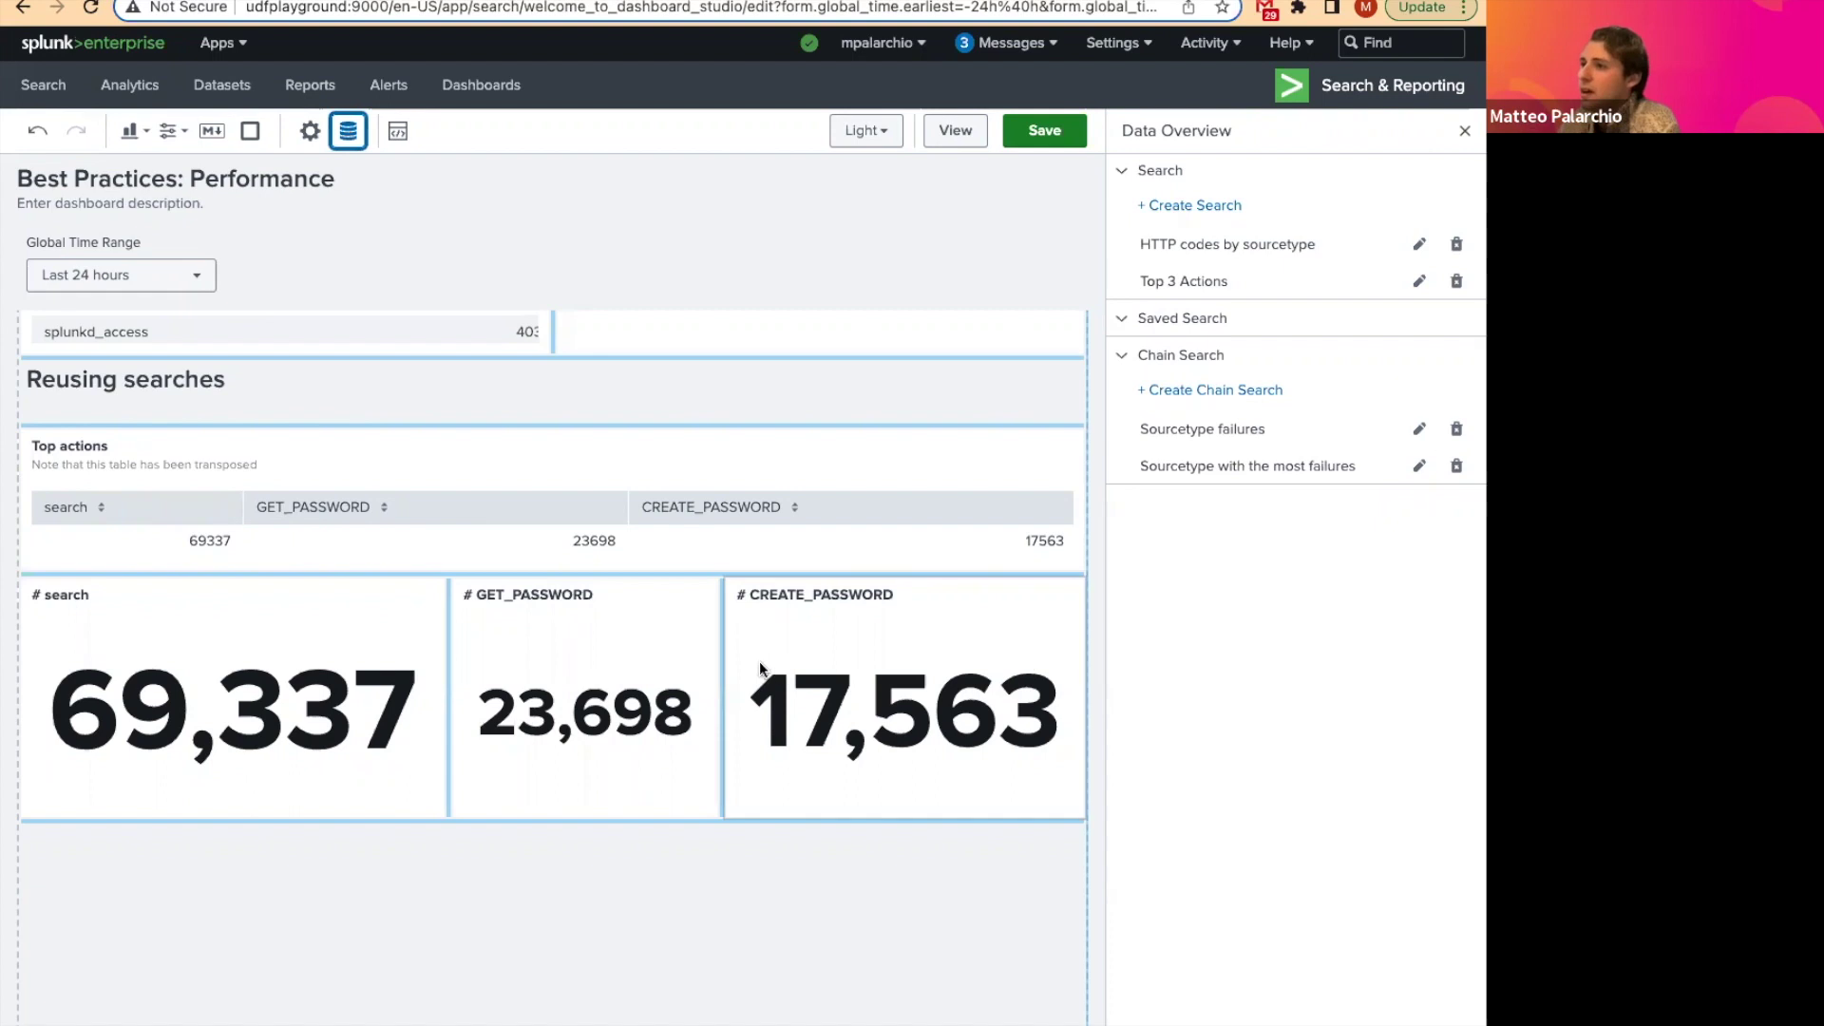
{"action": "scroll", "coordinate": [757, 662], "scroll_direction": "up", "scroll_amount": 5}
{"action": "scroll", "coordinate": [757, 662], "scroll_direction": "up", "scroll_amount": 2}
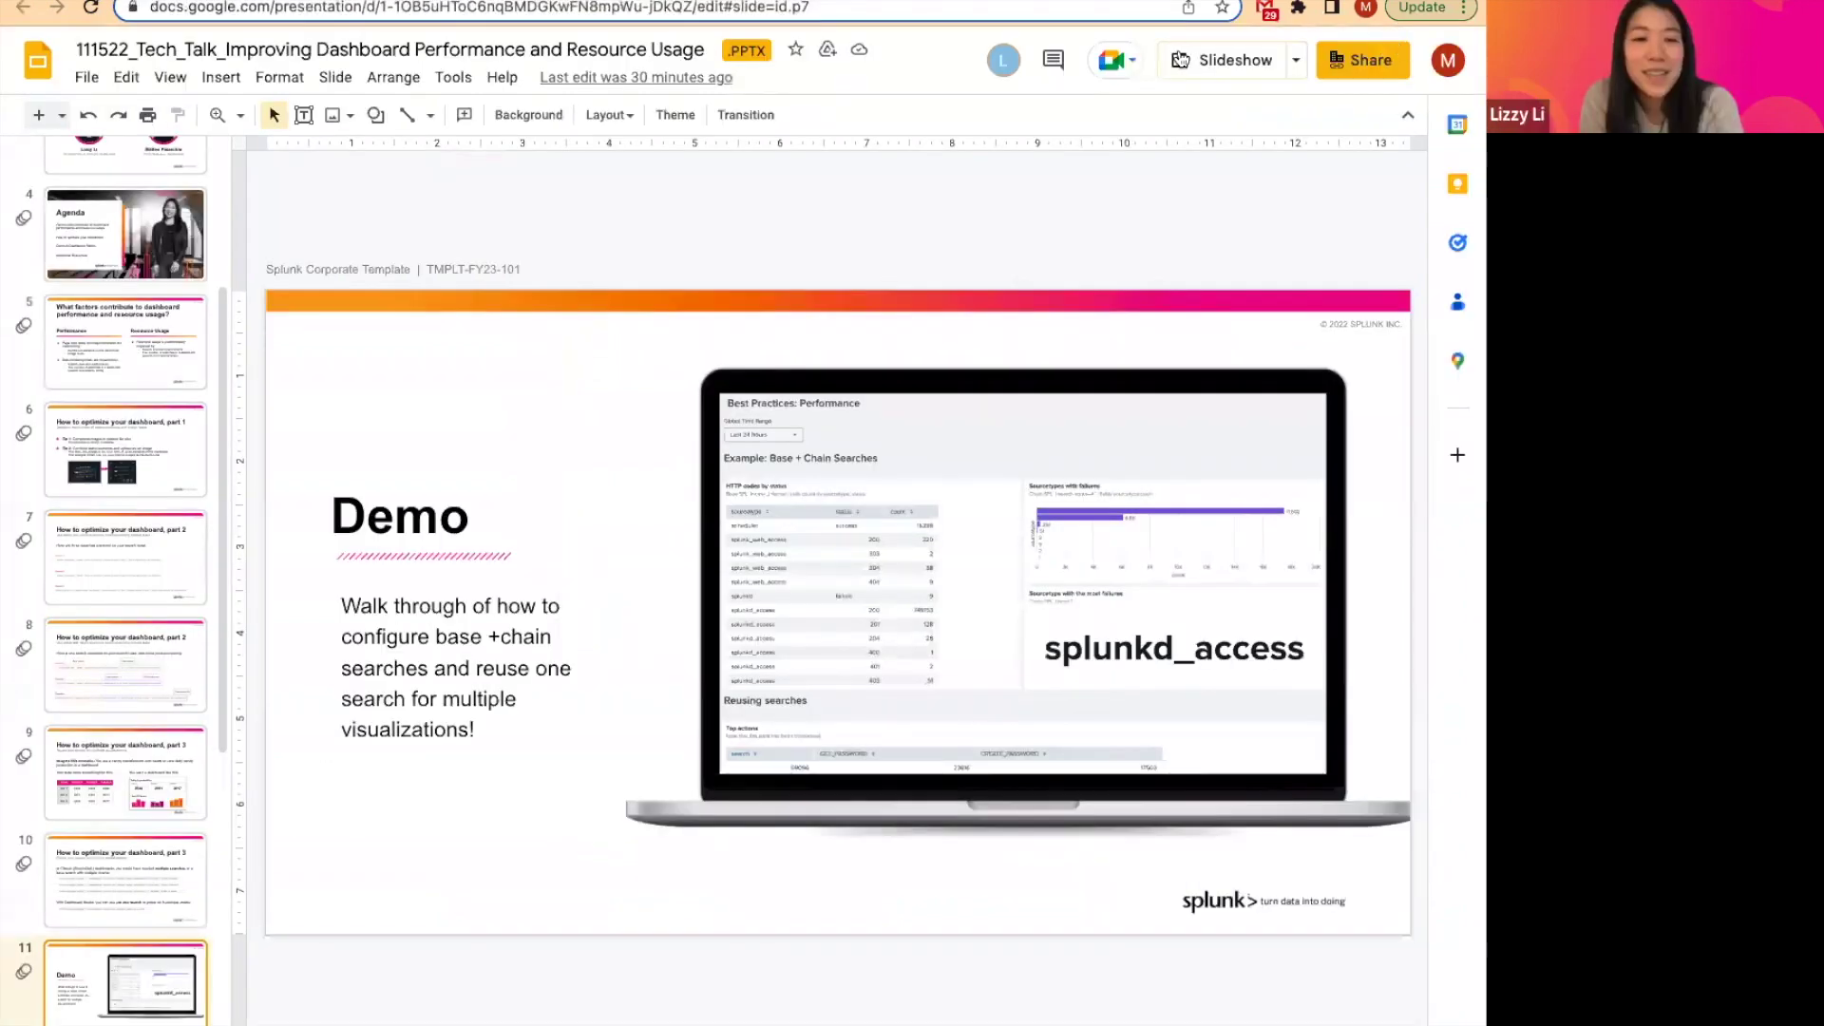
Step: Switch to the Google Slides deck and present it full screen from the Demo slide
{"action": "key", "text": "super+Return"}
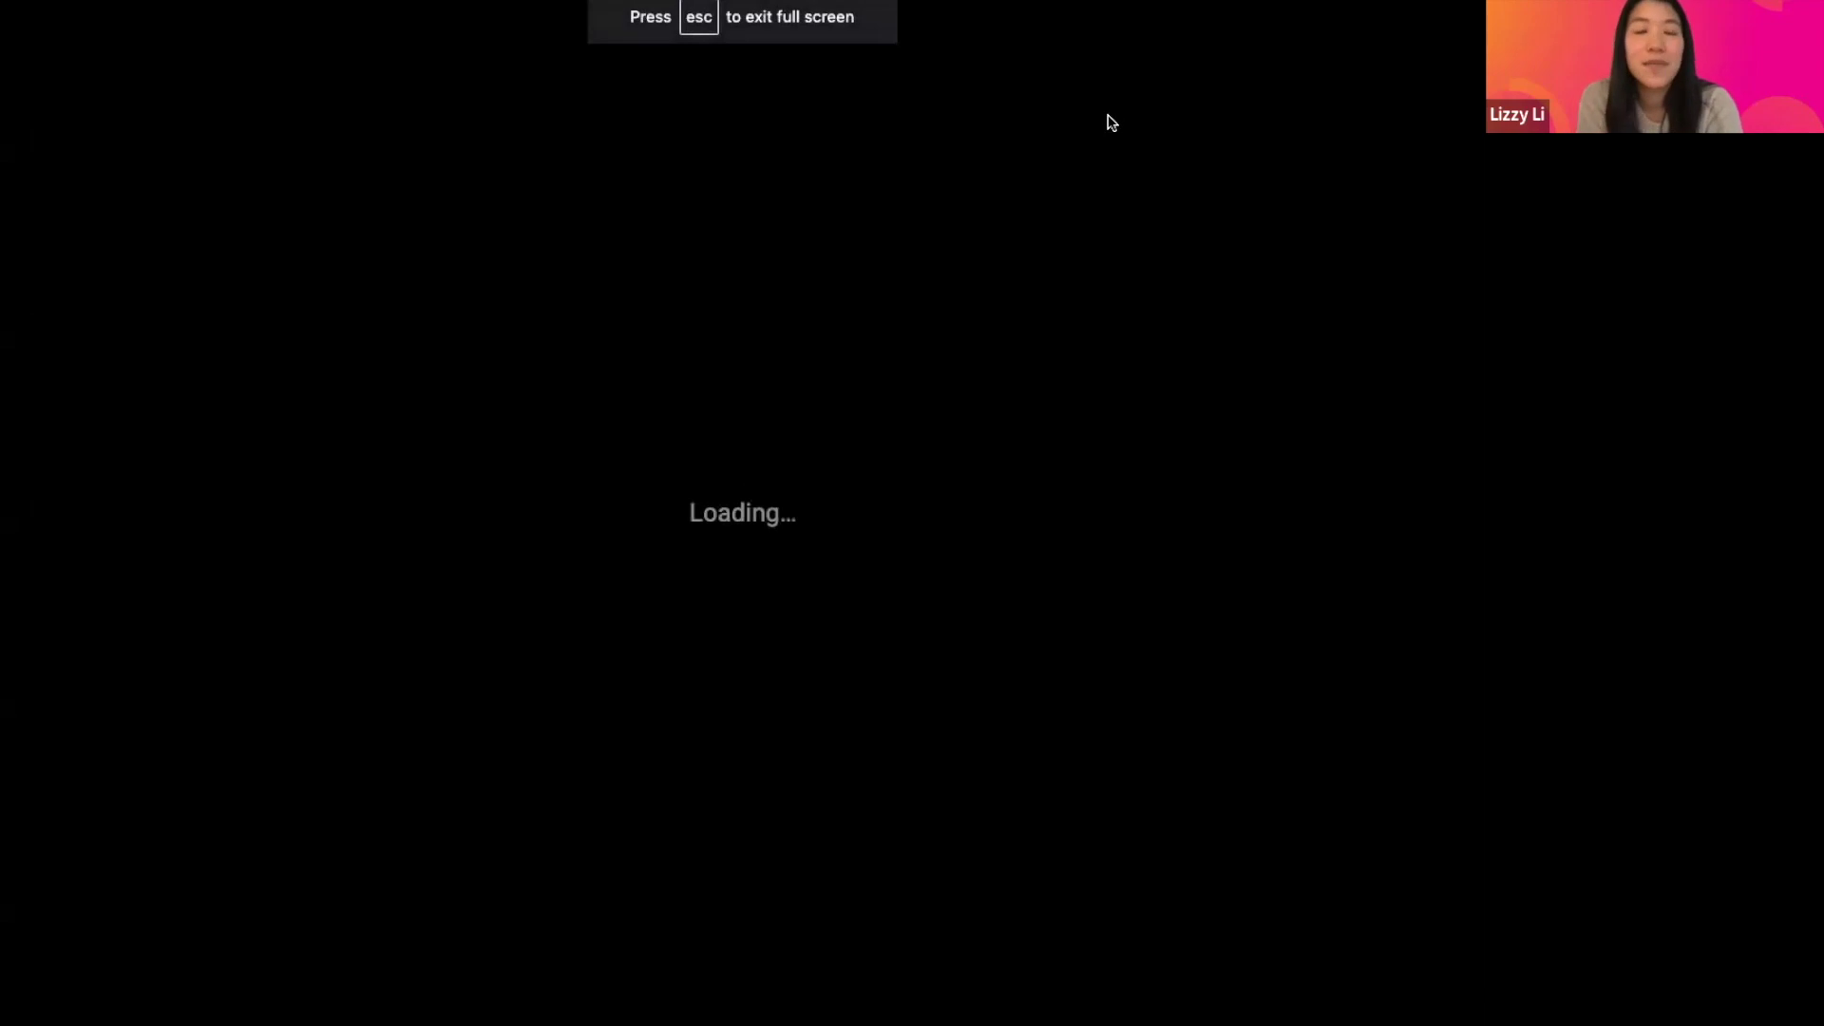